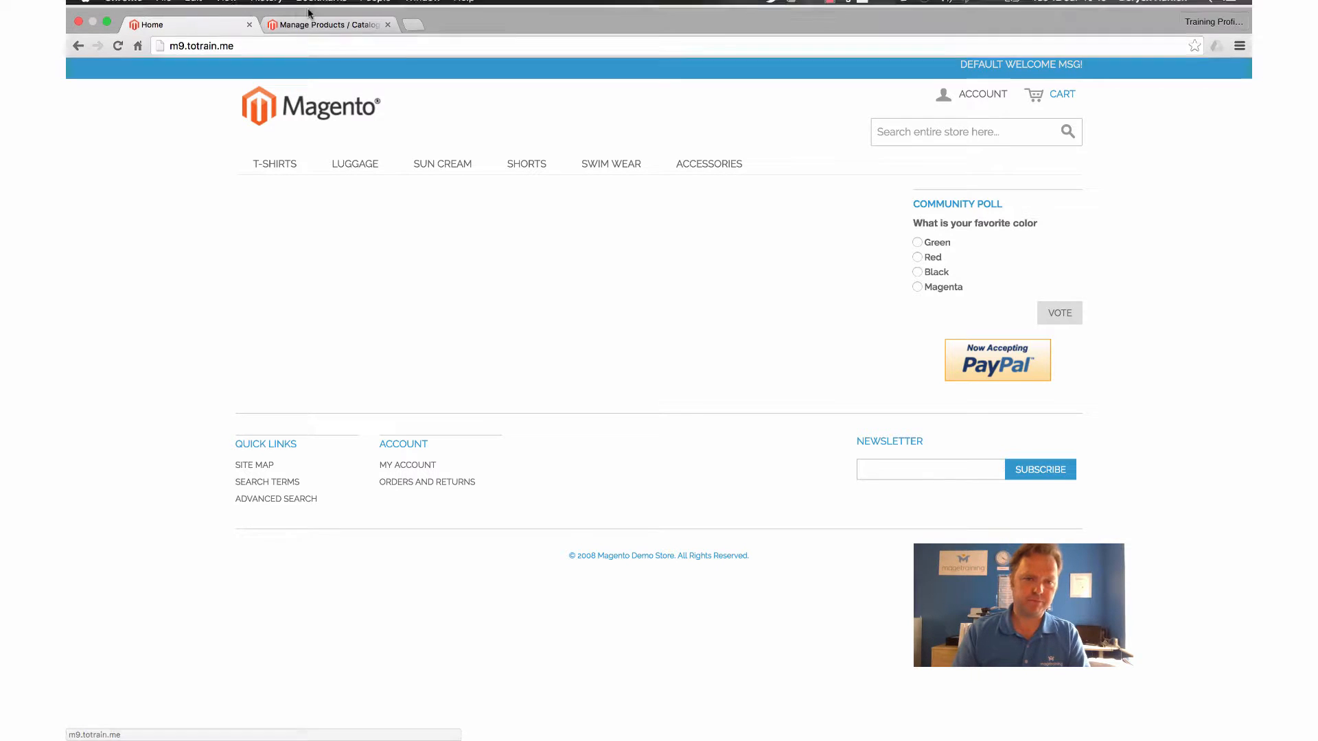
Clear the admin product list's filters and begin a Configurable Product with the T-Shirts attribute set to check its configurable attributes.
click(288, 34)
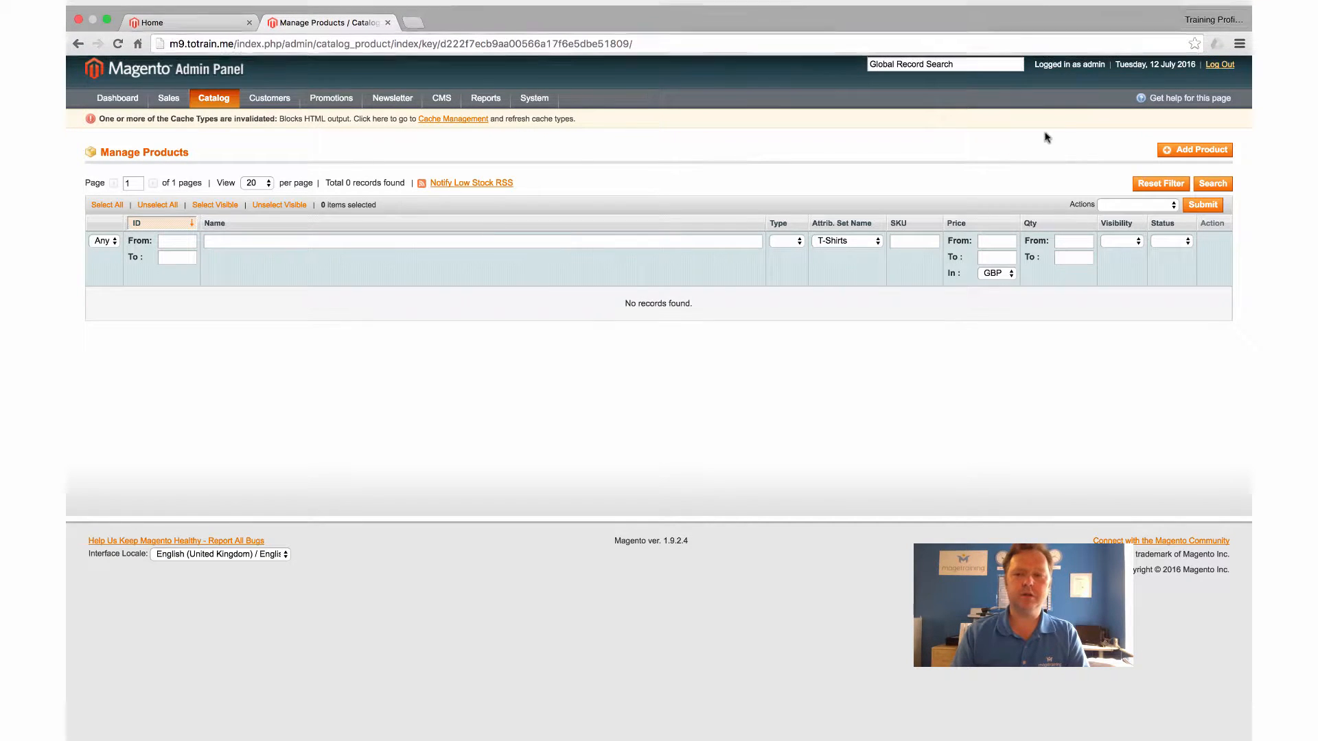
click(1161, 183)
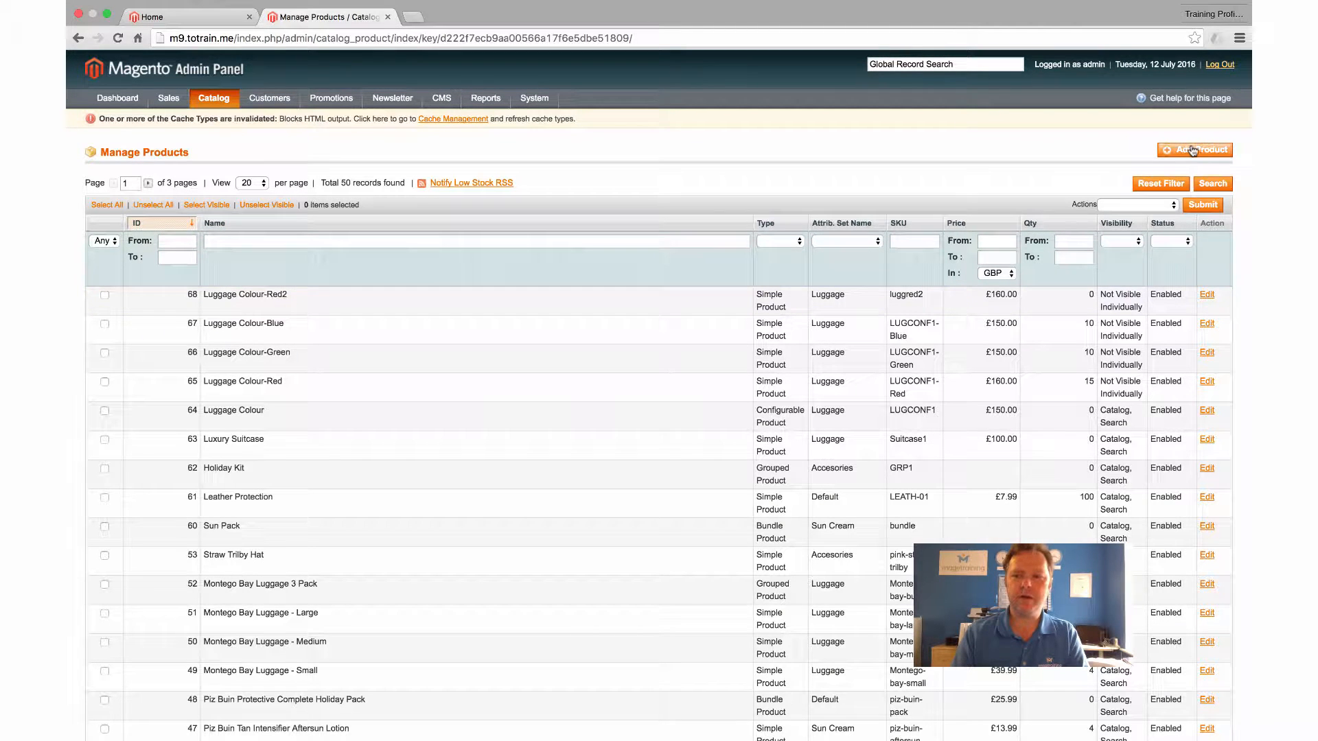
click(1193, 151)
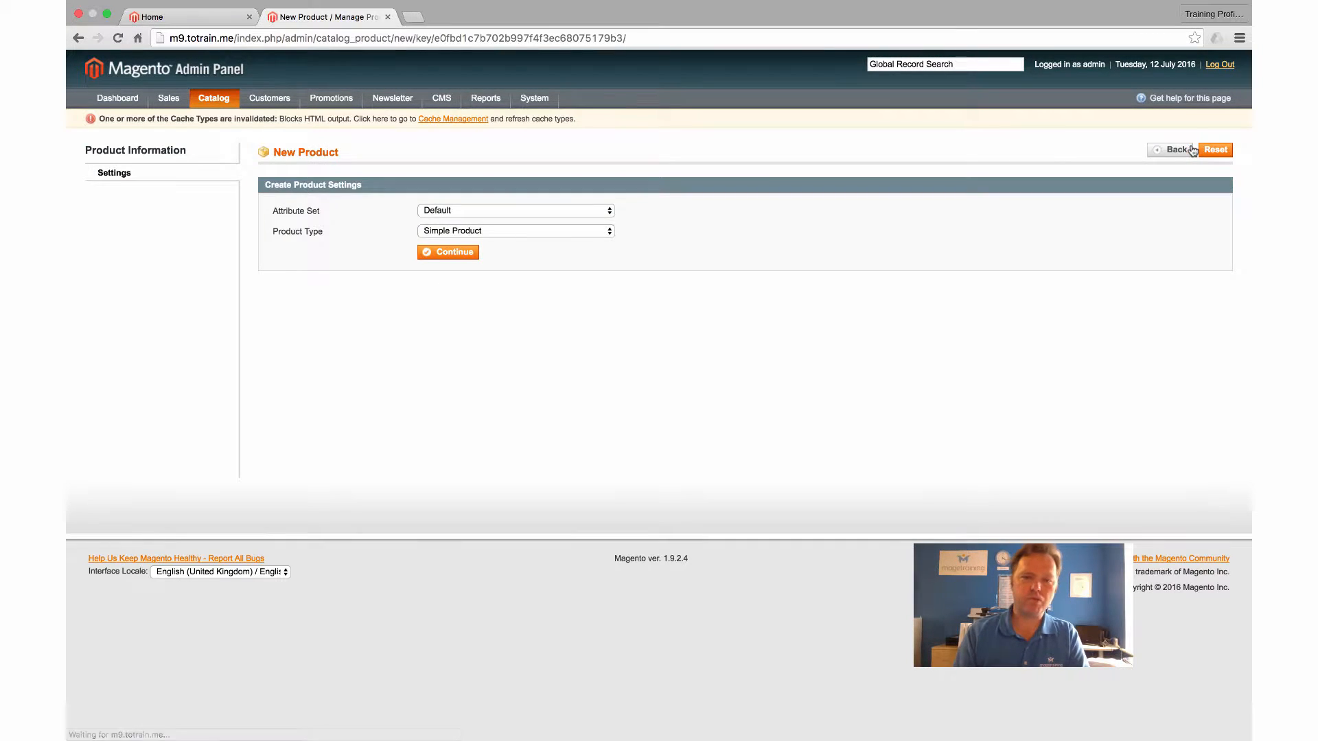
click(435, 212)
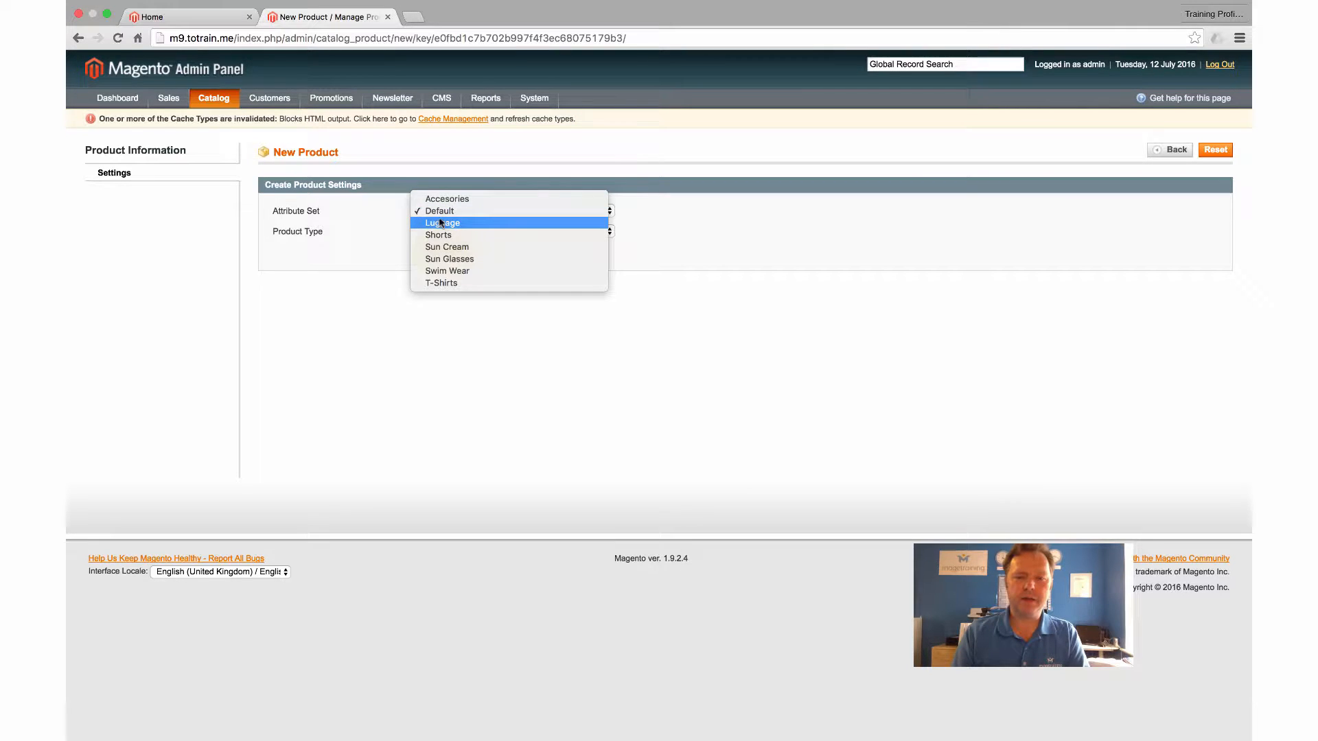
click(451, 281)
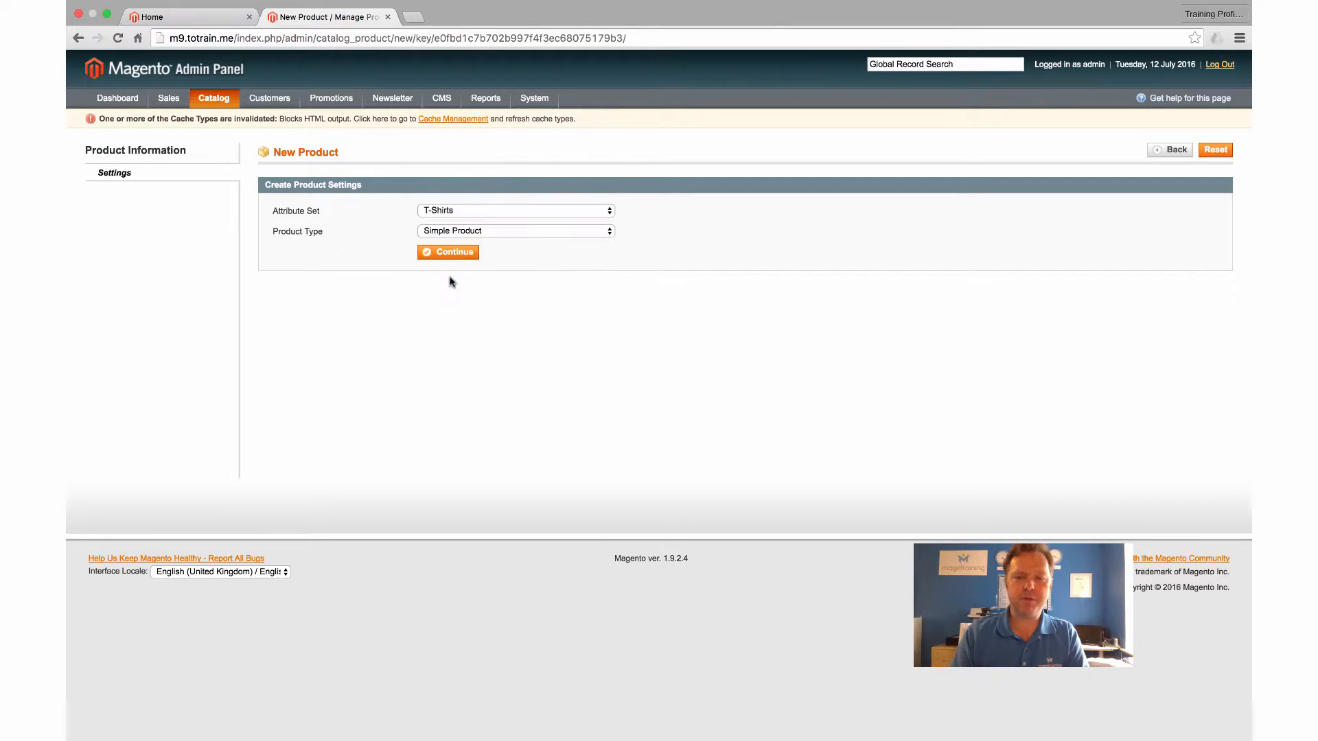
click(489, 231)
click(487, 258)
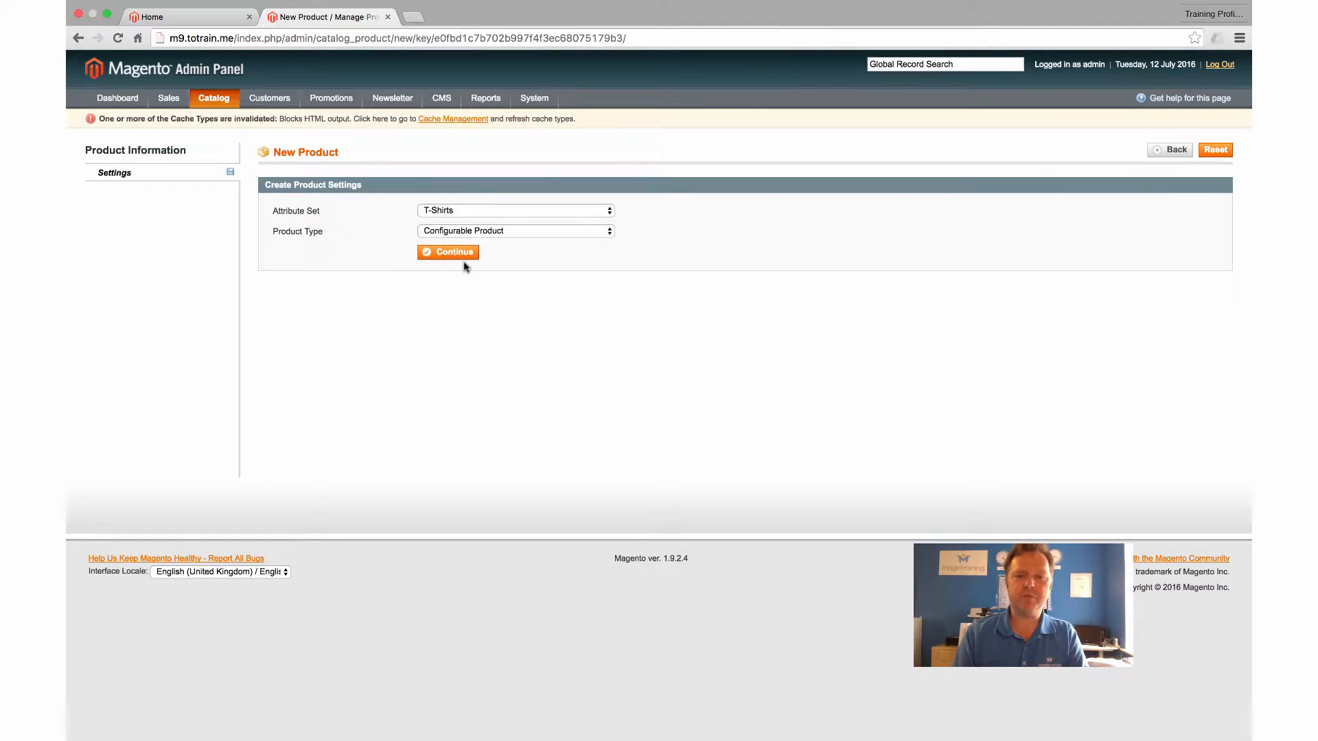
click(452, 252)
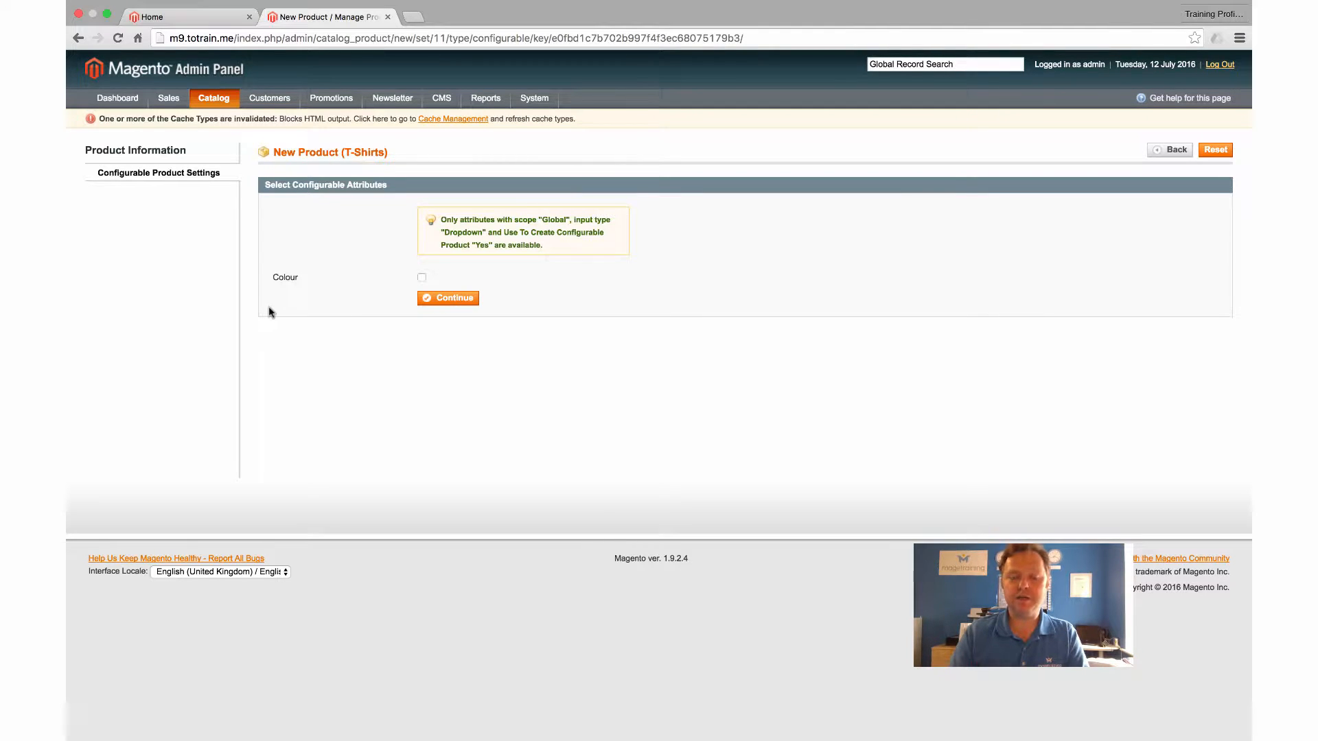
Go to attribute management in the catalog and start a new product attribute.
mouse_move(216, 101)
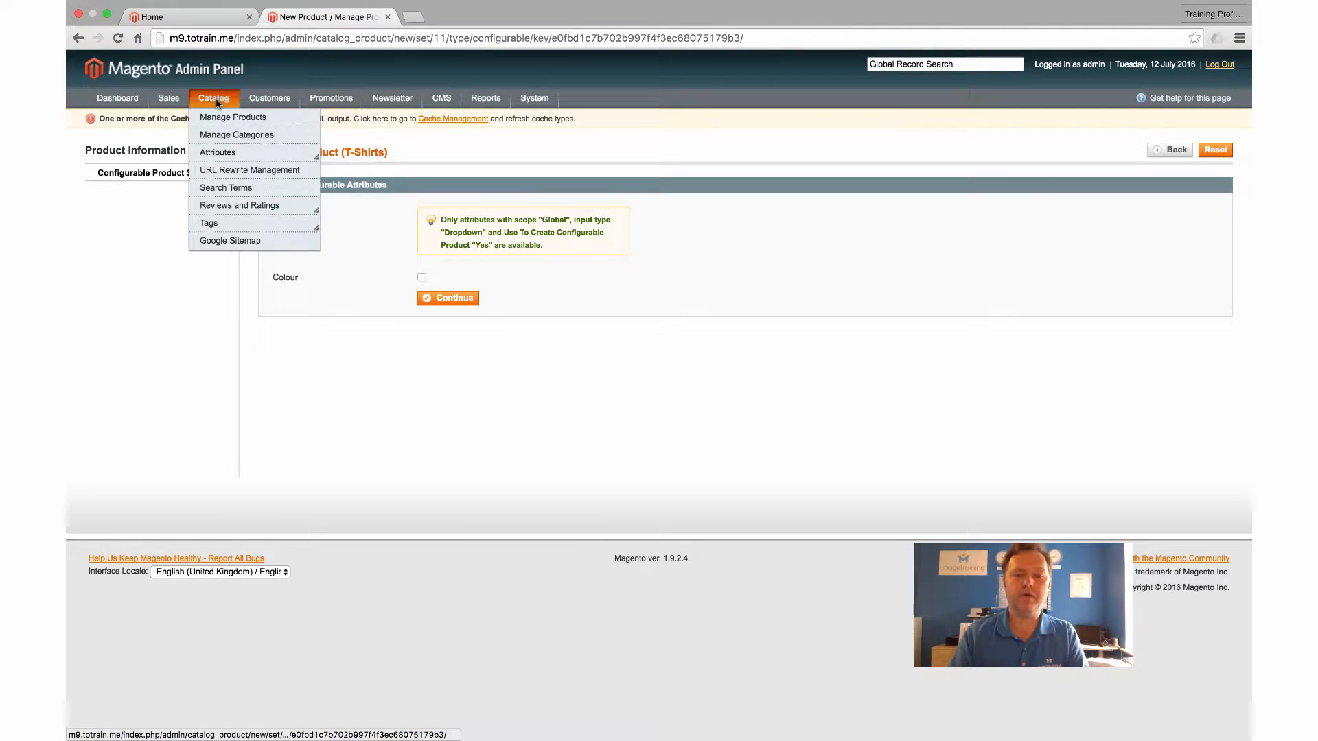
mouse_move(217, 155)
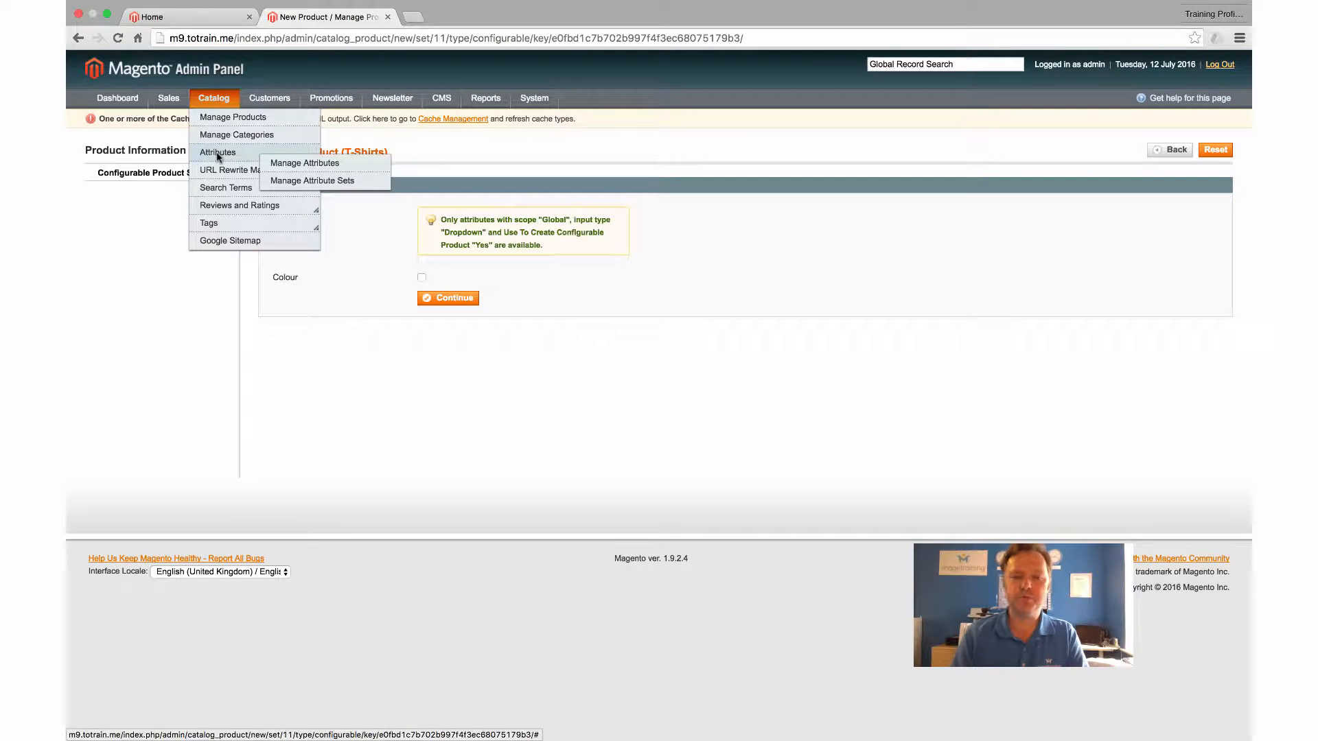
click(293, 167)
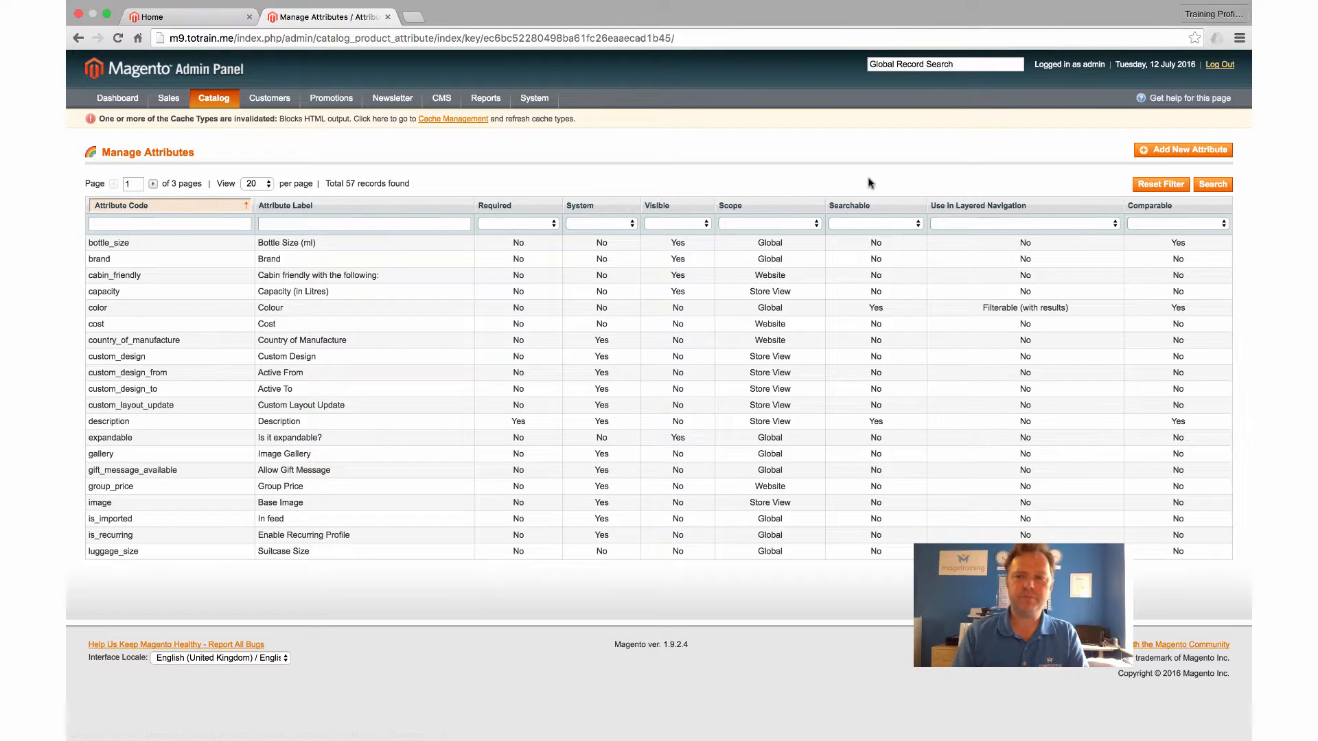
click(1213, 150)
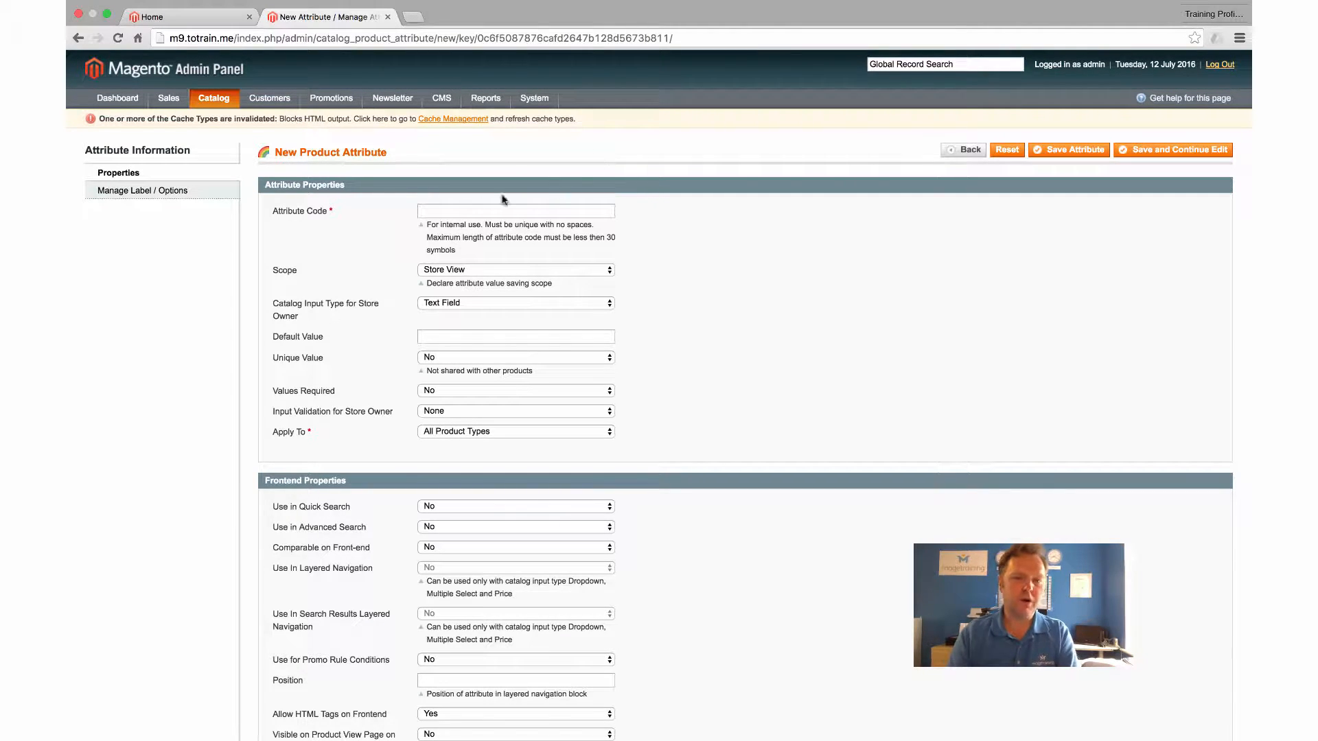
Enter tshirt_size as the new attribute's code.
click(462, 208)
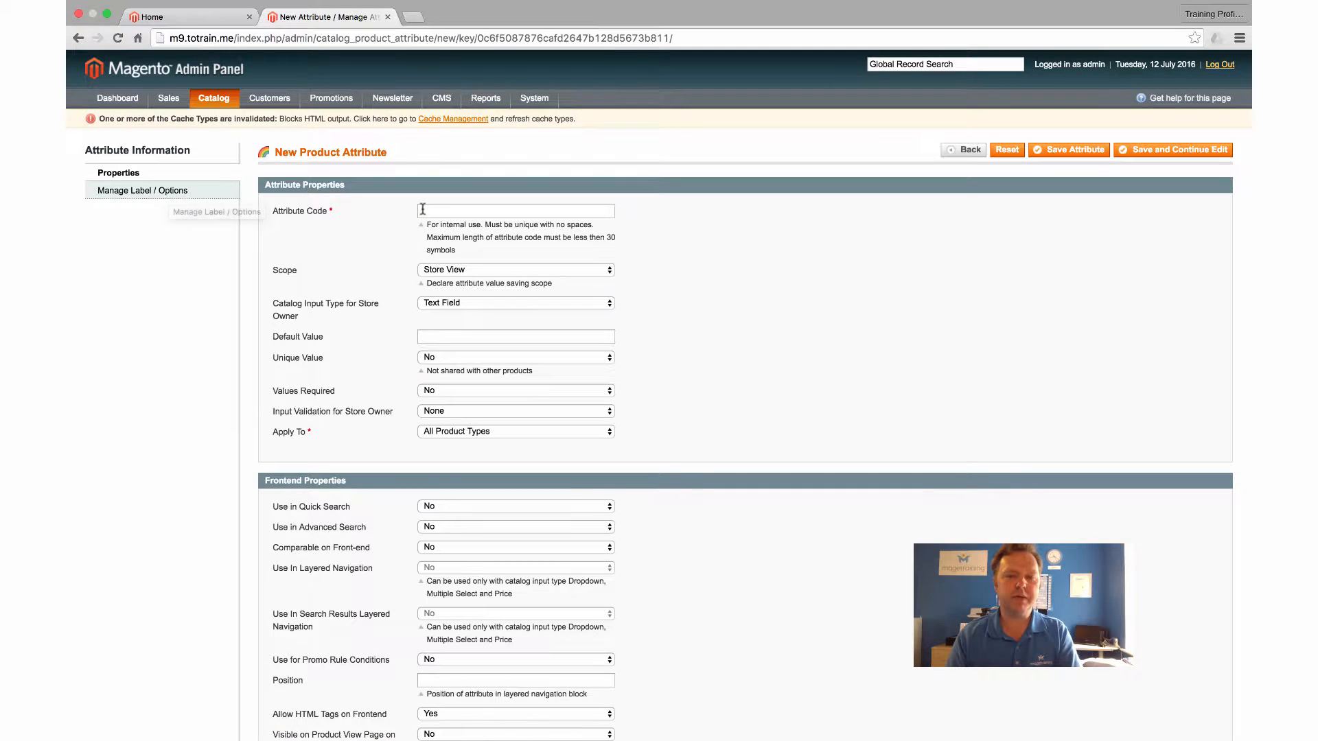
click(463, 209)
click(670, 218)
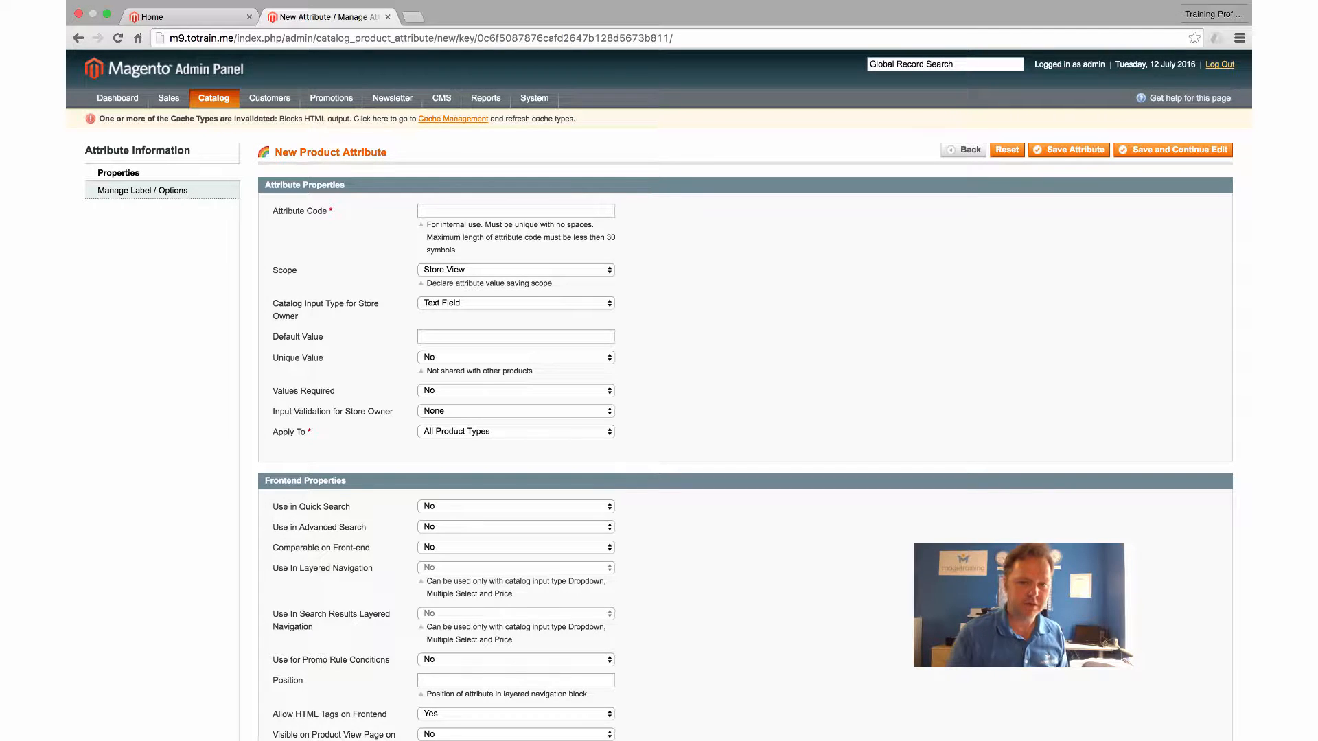
click(509, 208)
text(ts)
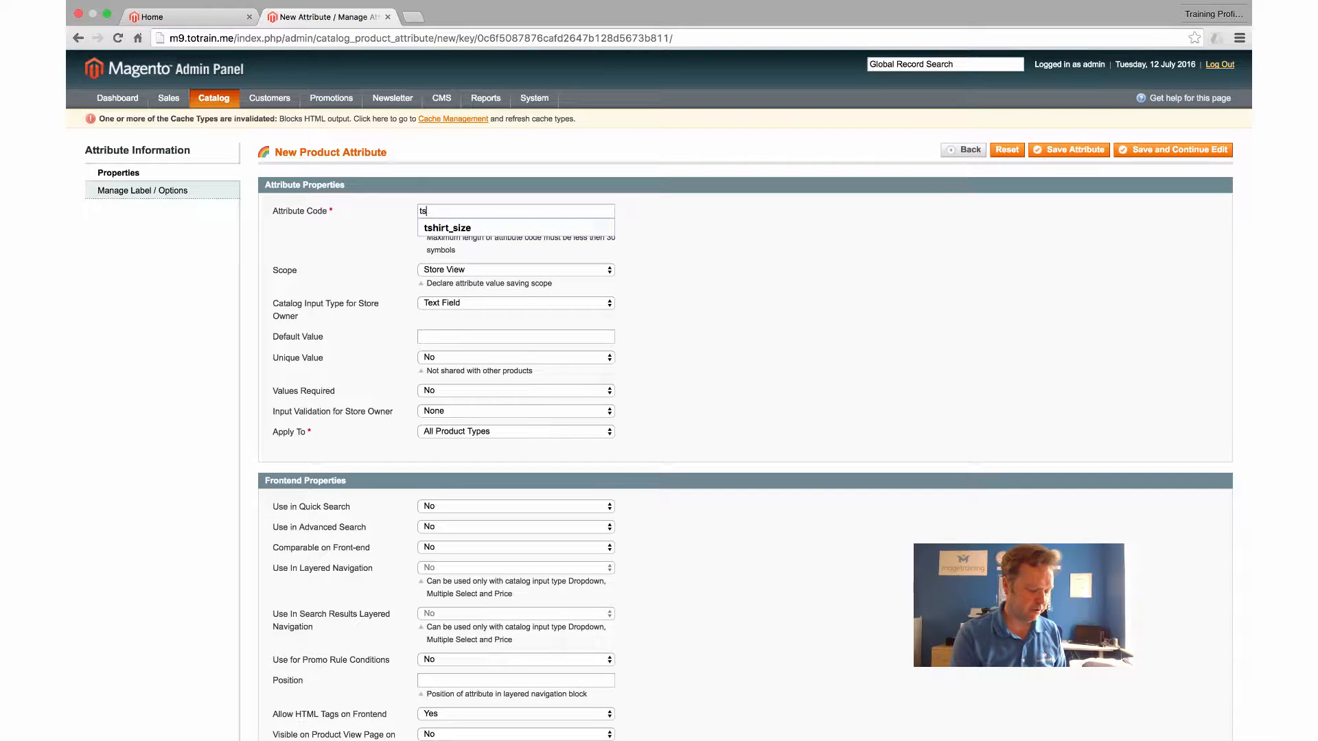
text(hirt_size)
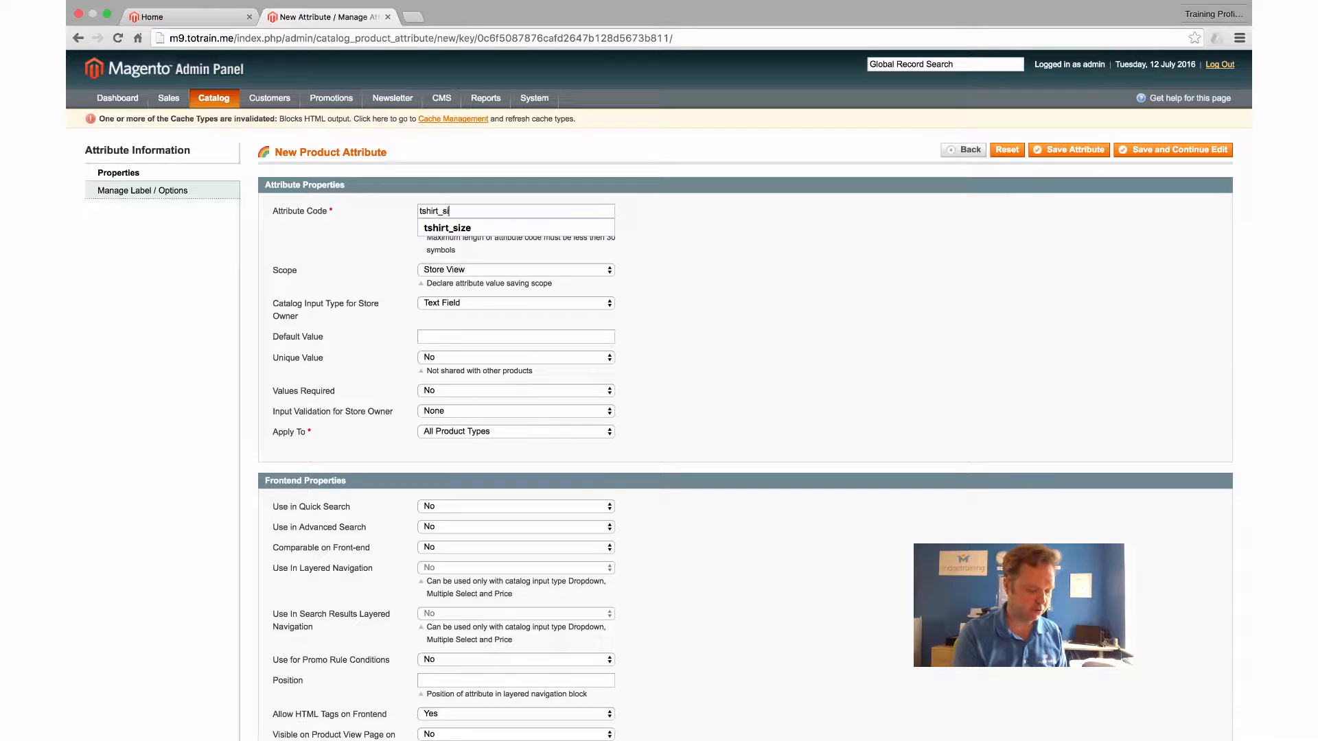
click(543, 227)
scroll(562, 226, down, 1)
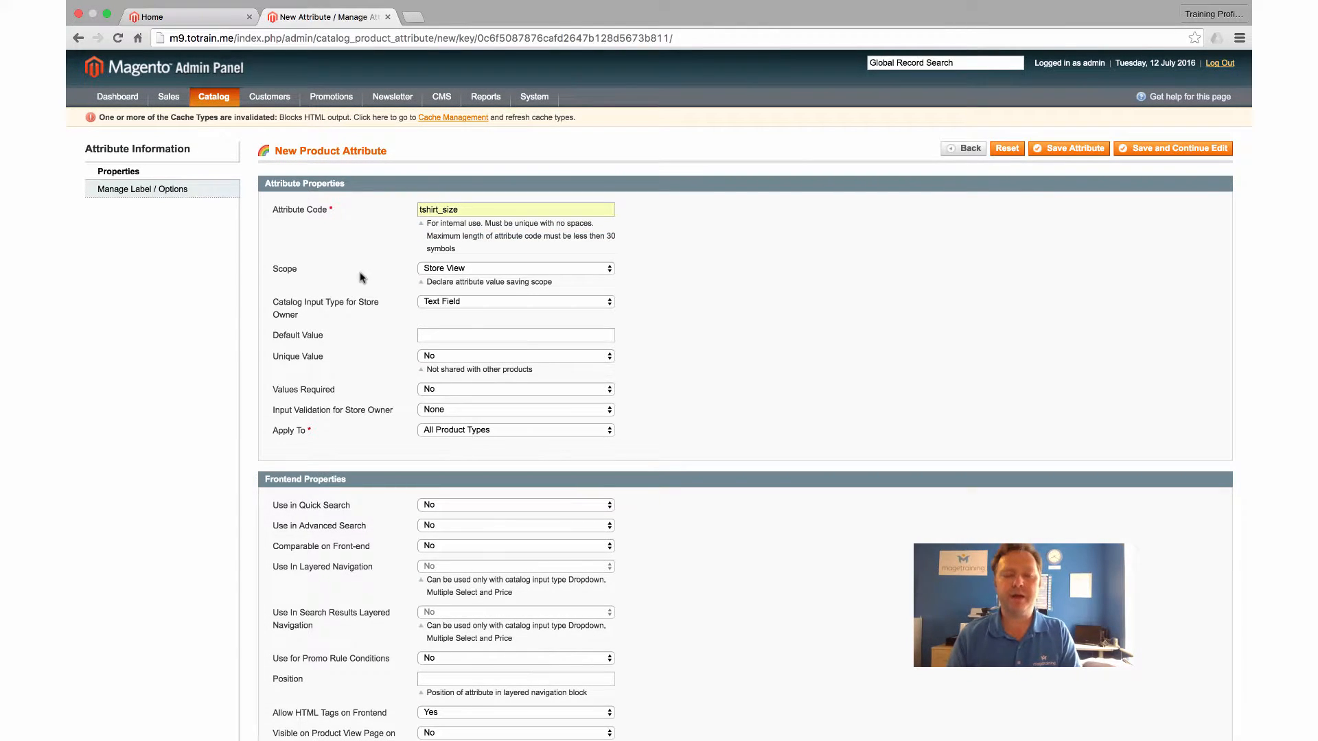
Set the attribute's scope to Global and its catalog input type to Dropdown.
click(456, 268)
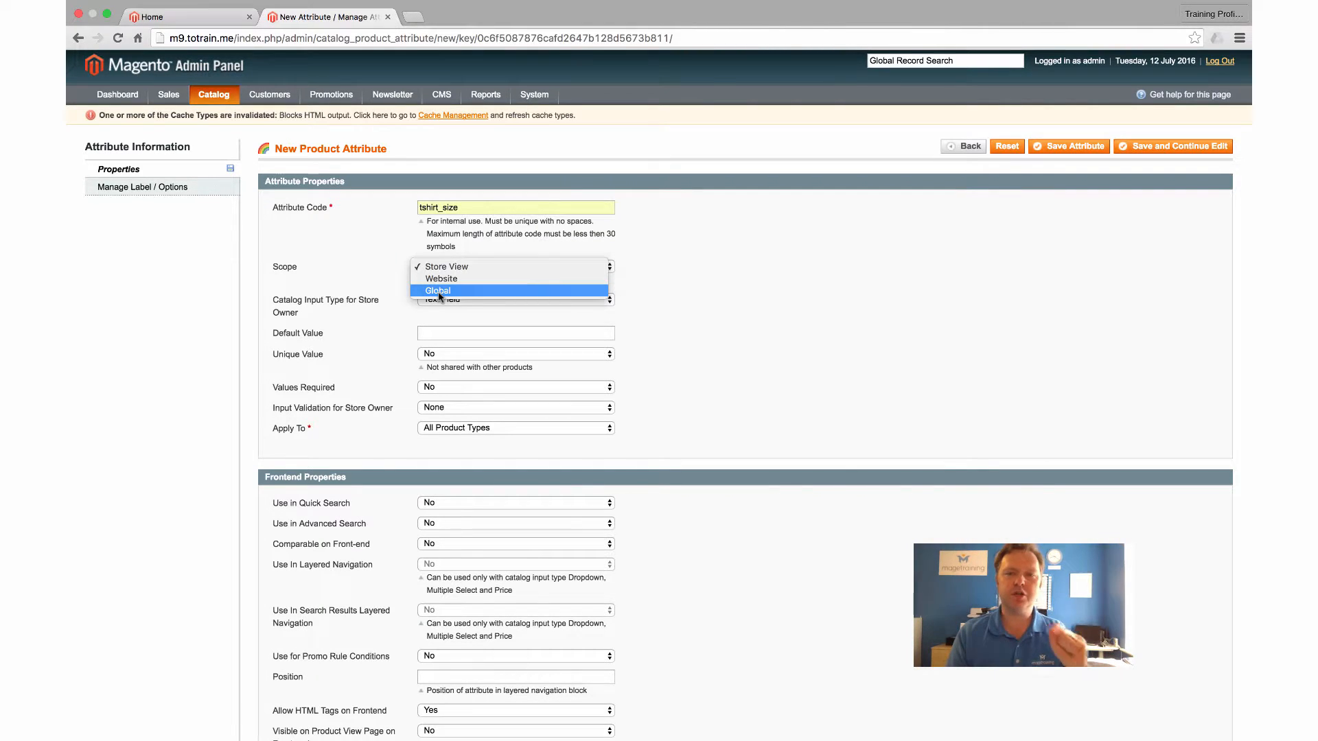
click(440, 291)
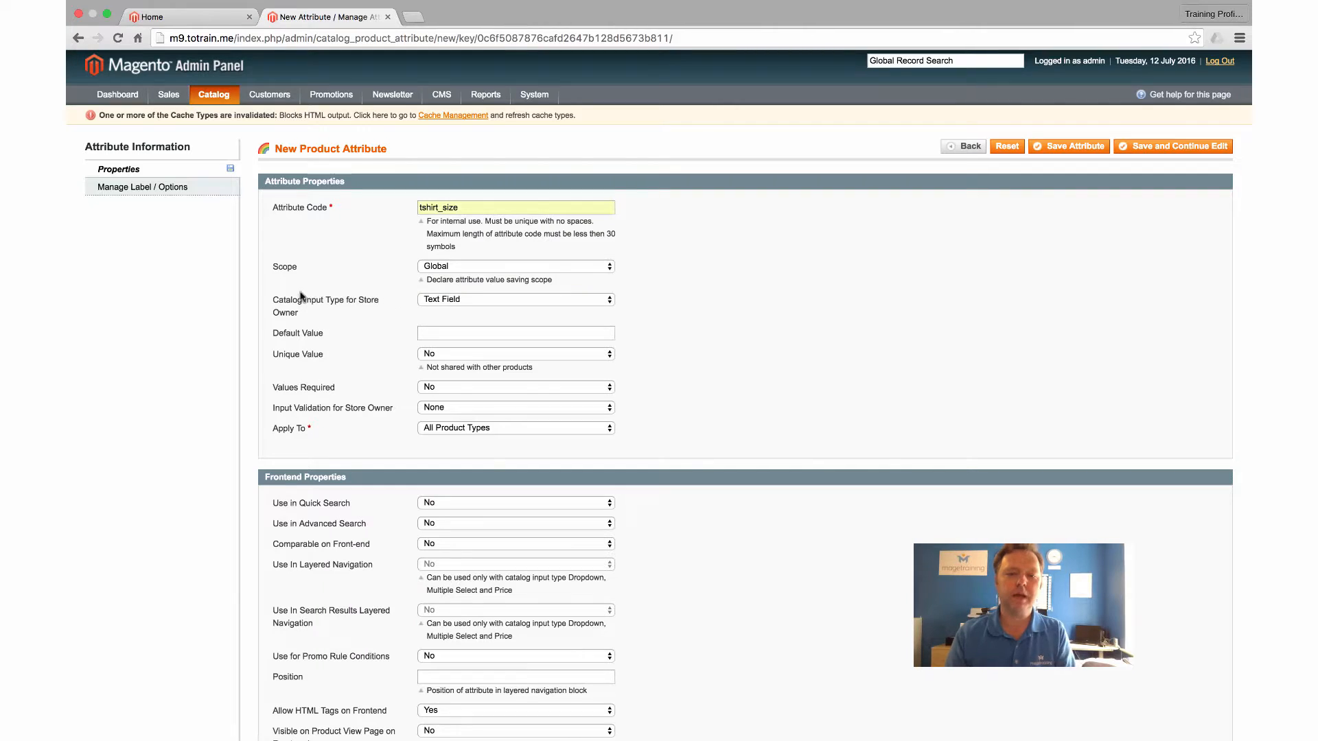
click(467, 302)
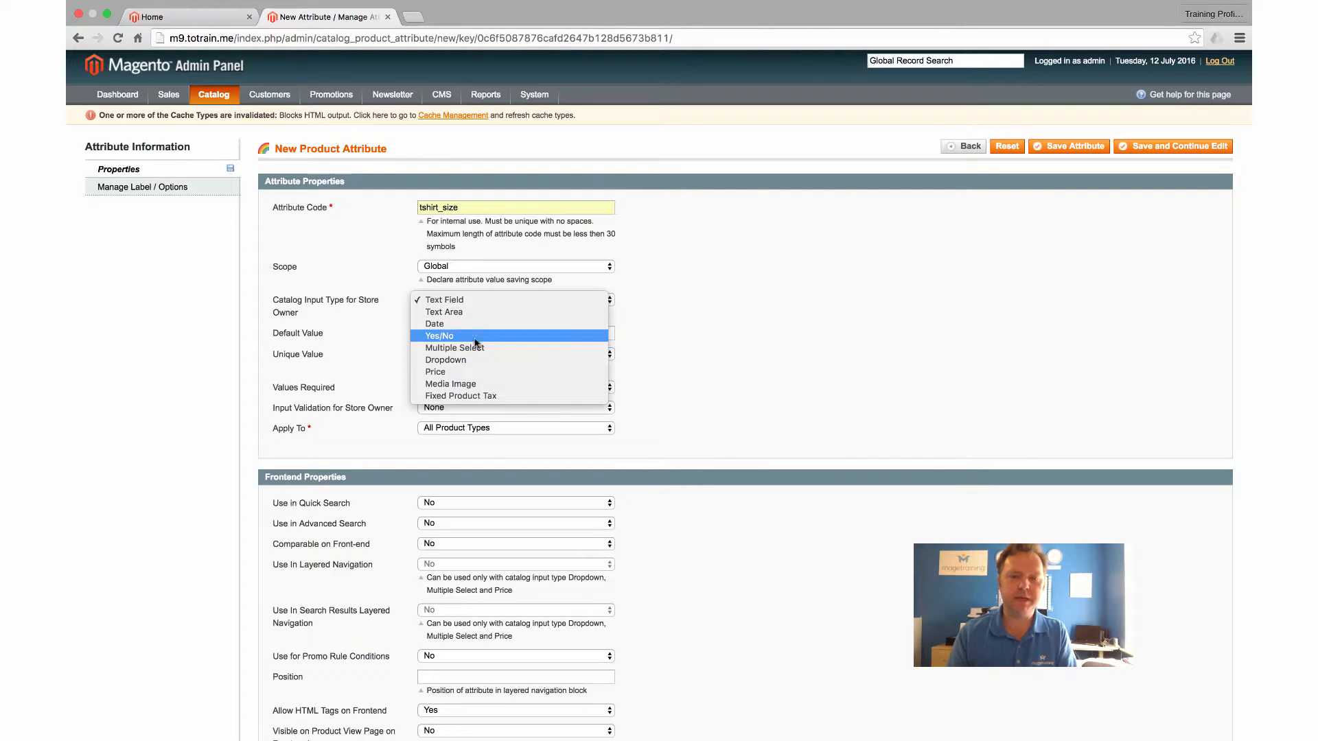
click(342, 322)
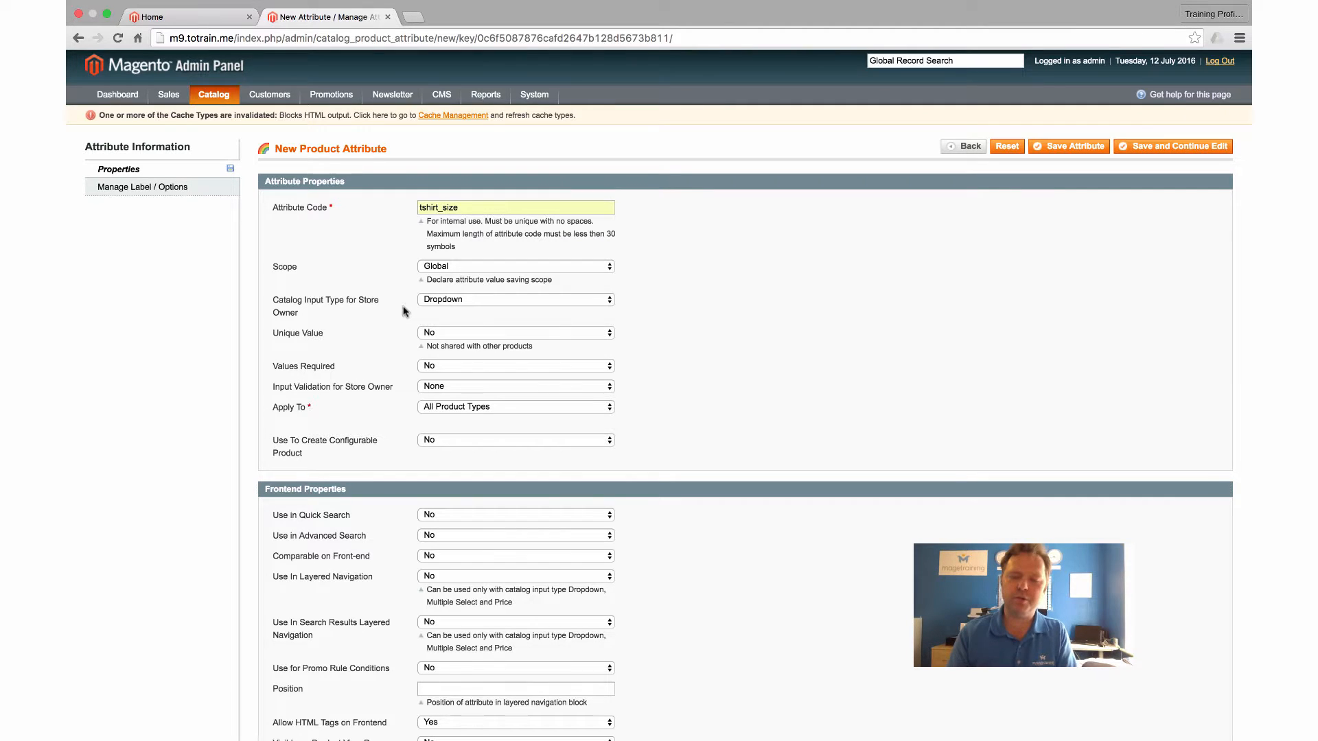
Change the catalog input type to Text Field to compare the available settings, and return it to Dropdown.
click(429, 306)
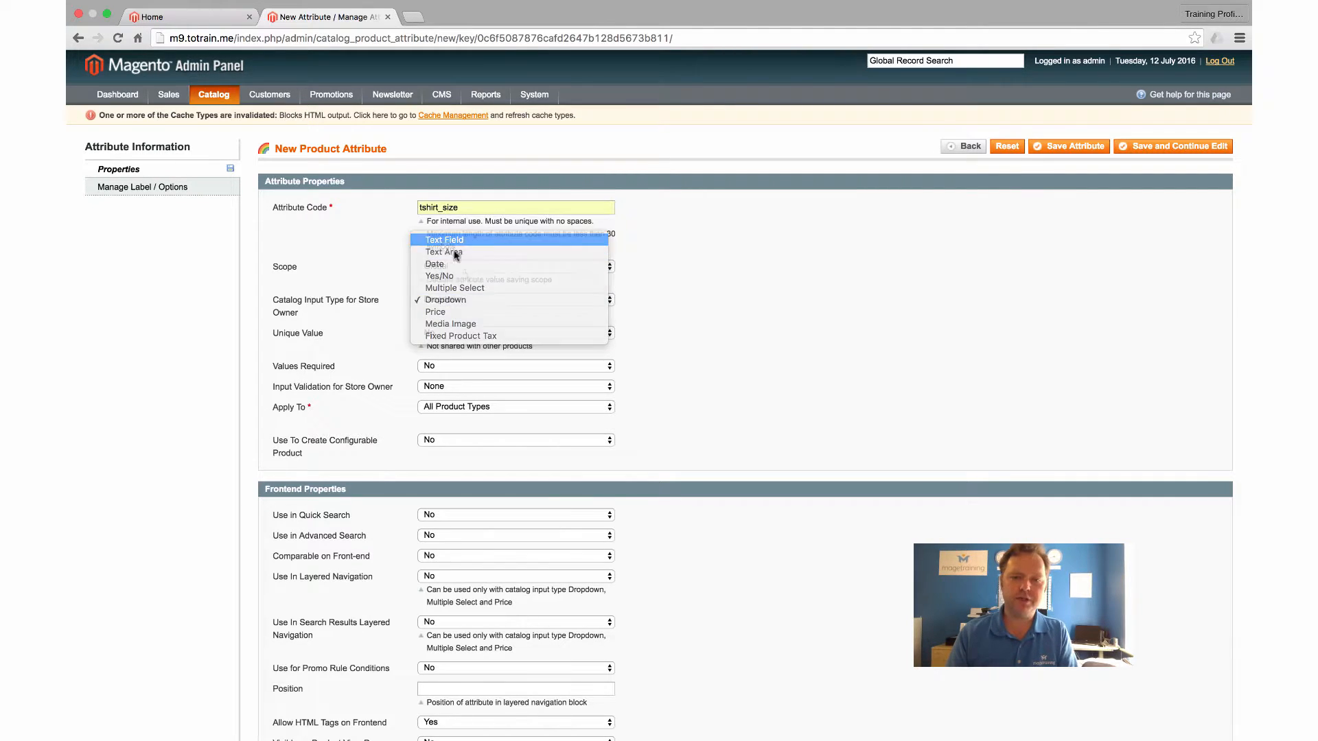
click(453, 303)
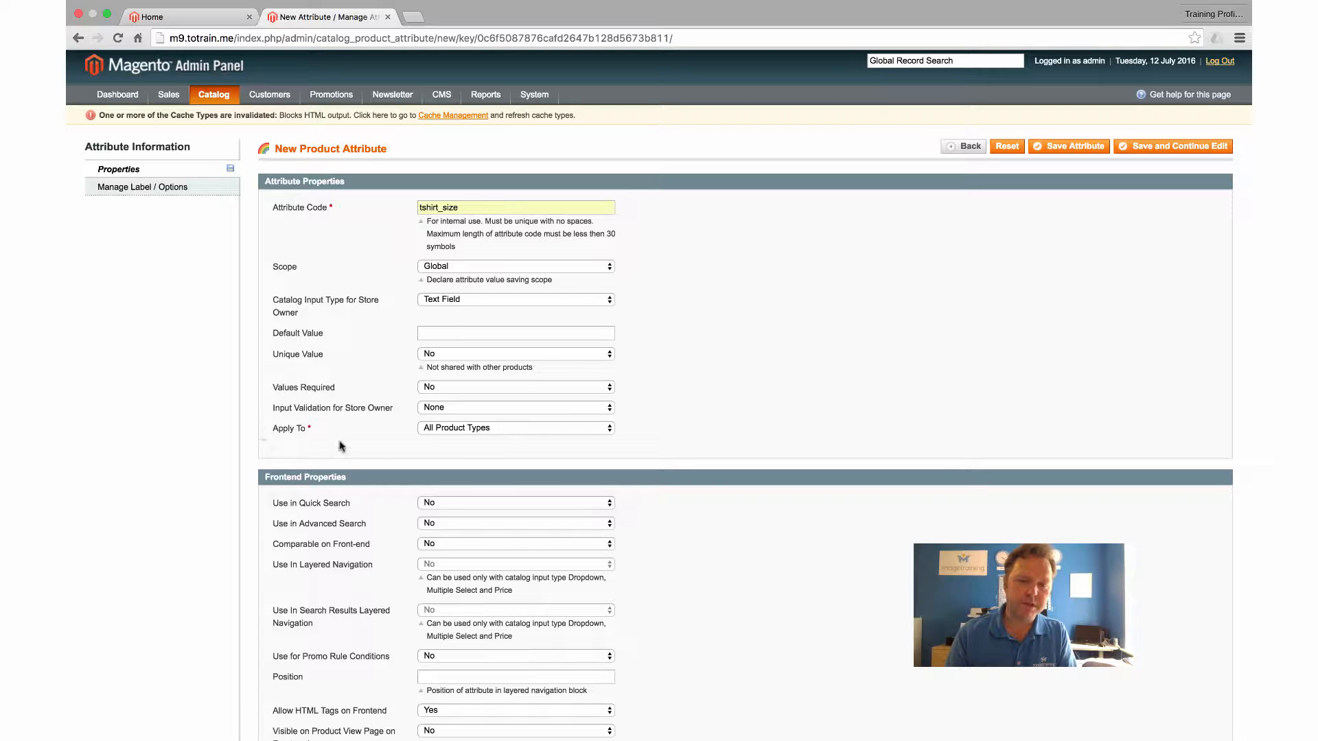
click(468, 302)
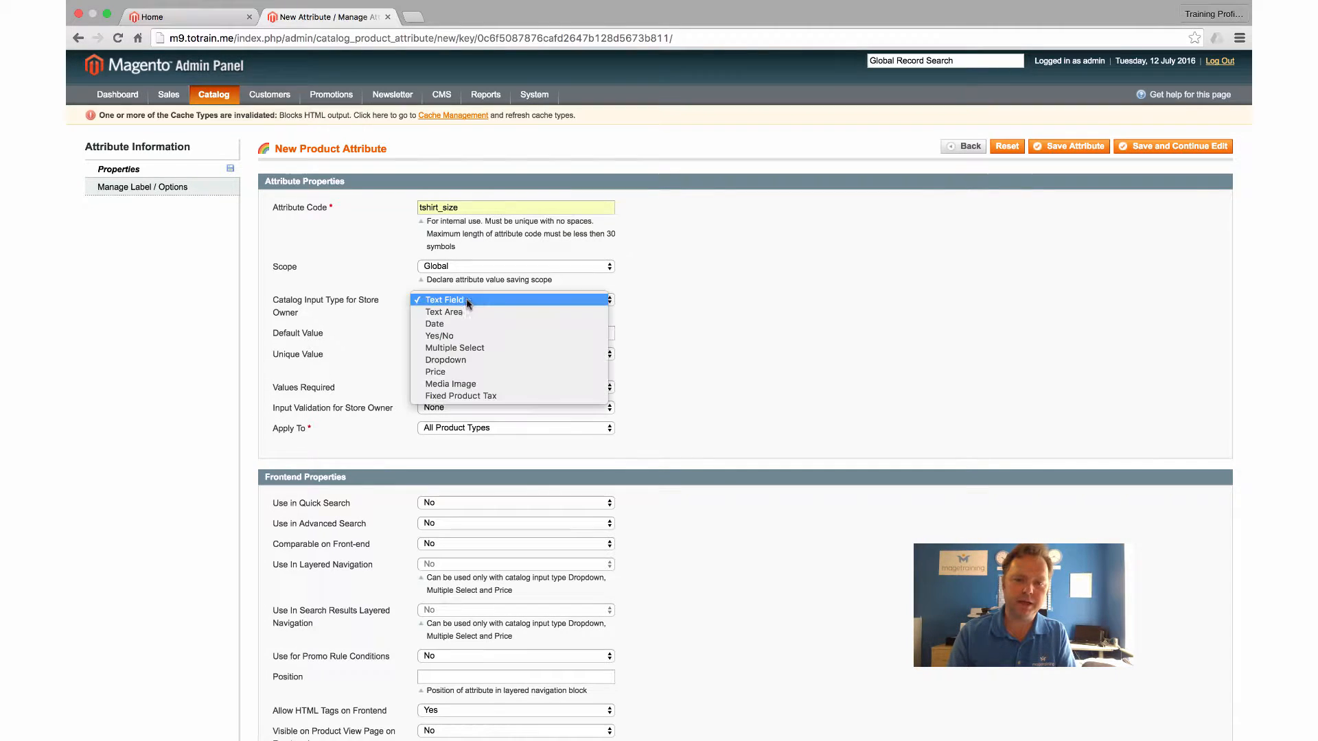
click(464, 362)
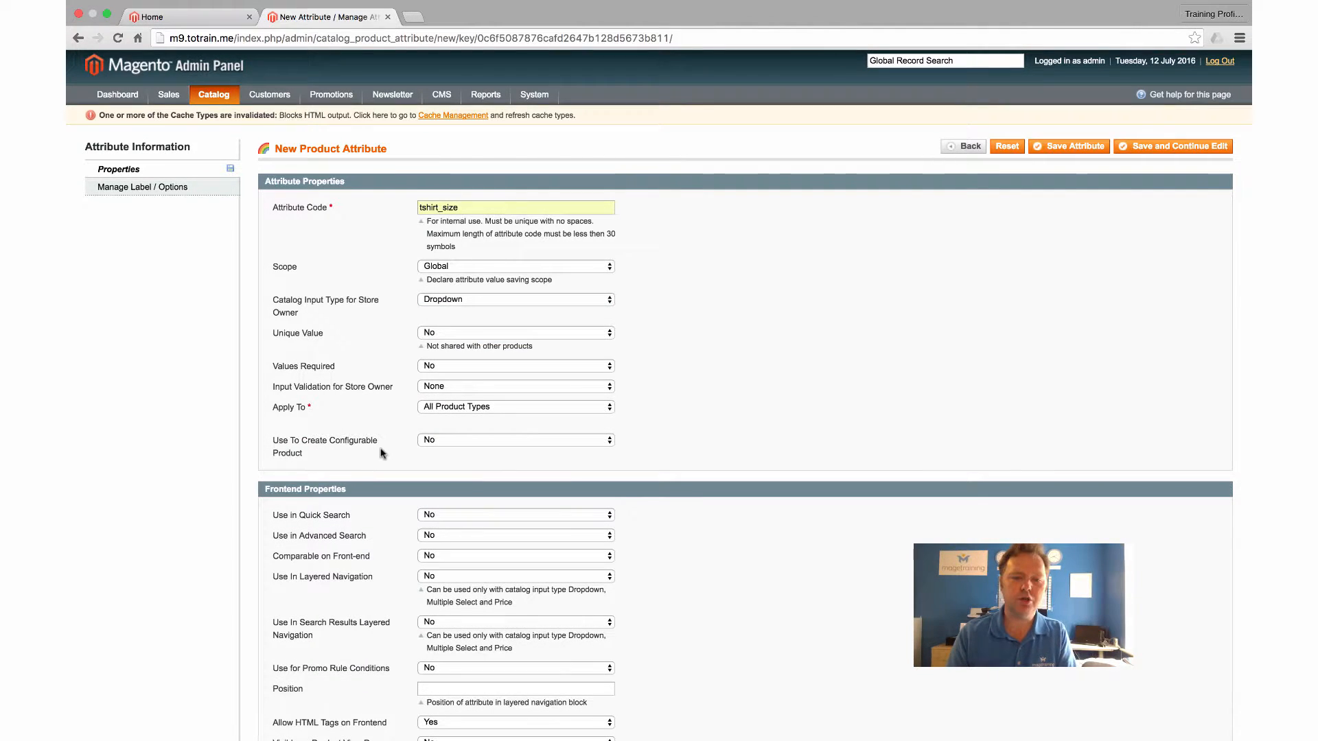
Set Use To Create Configurable Product to Yes and enter T-Shirt Size as the attribute's Admin title.
click(448, 442)
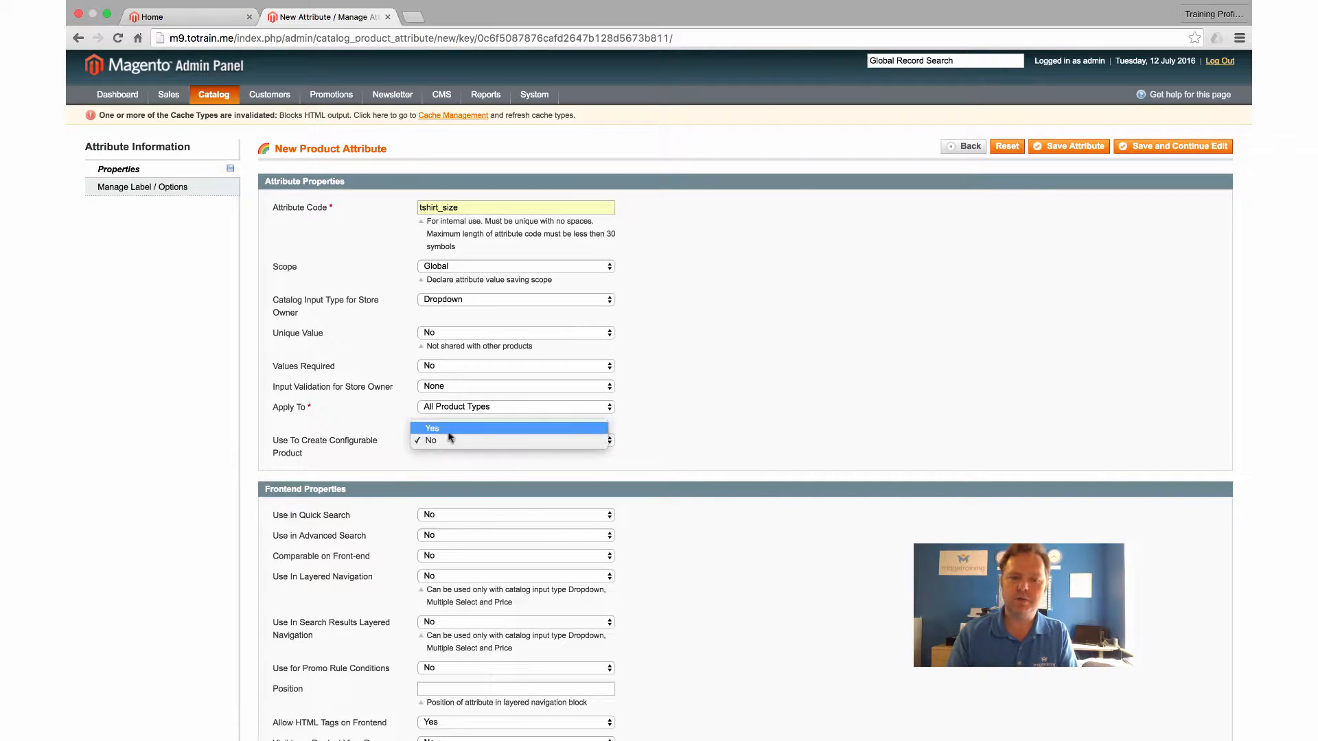
click(451, 434)
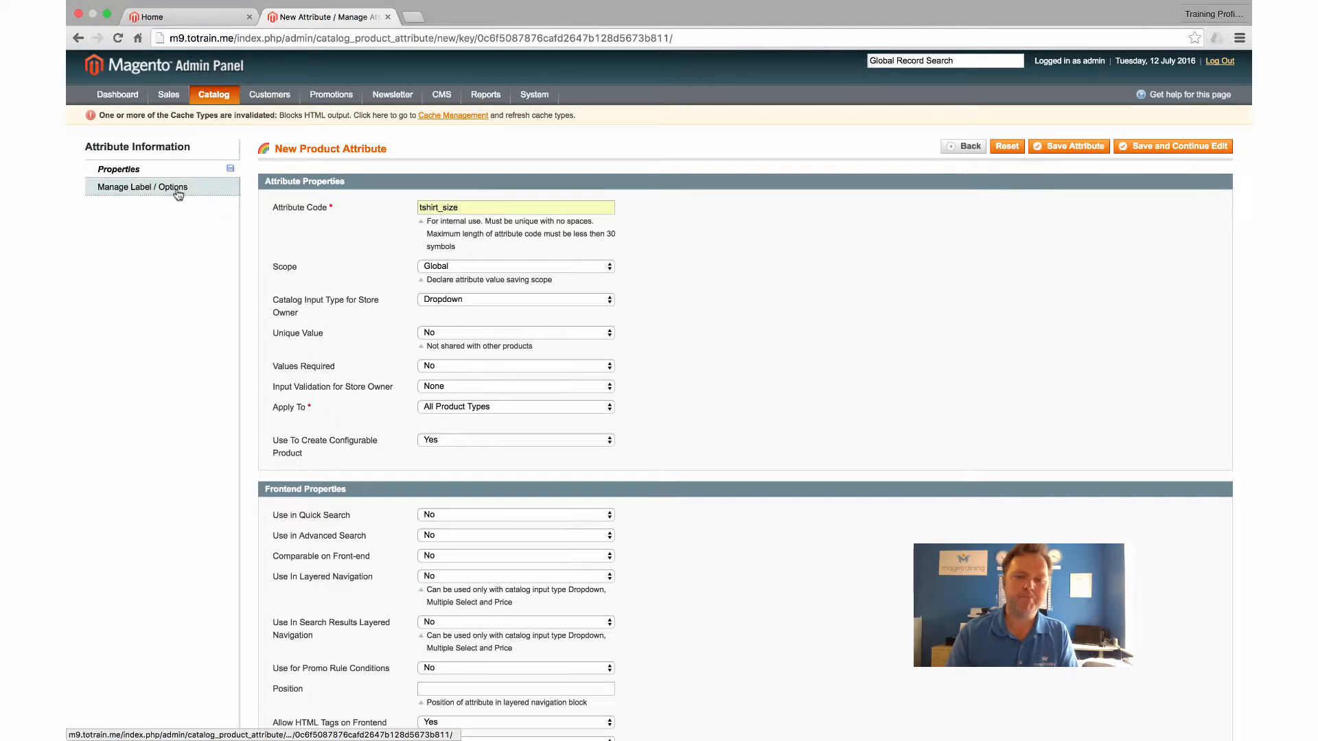
click(152, 189)
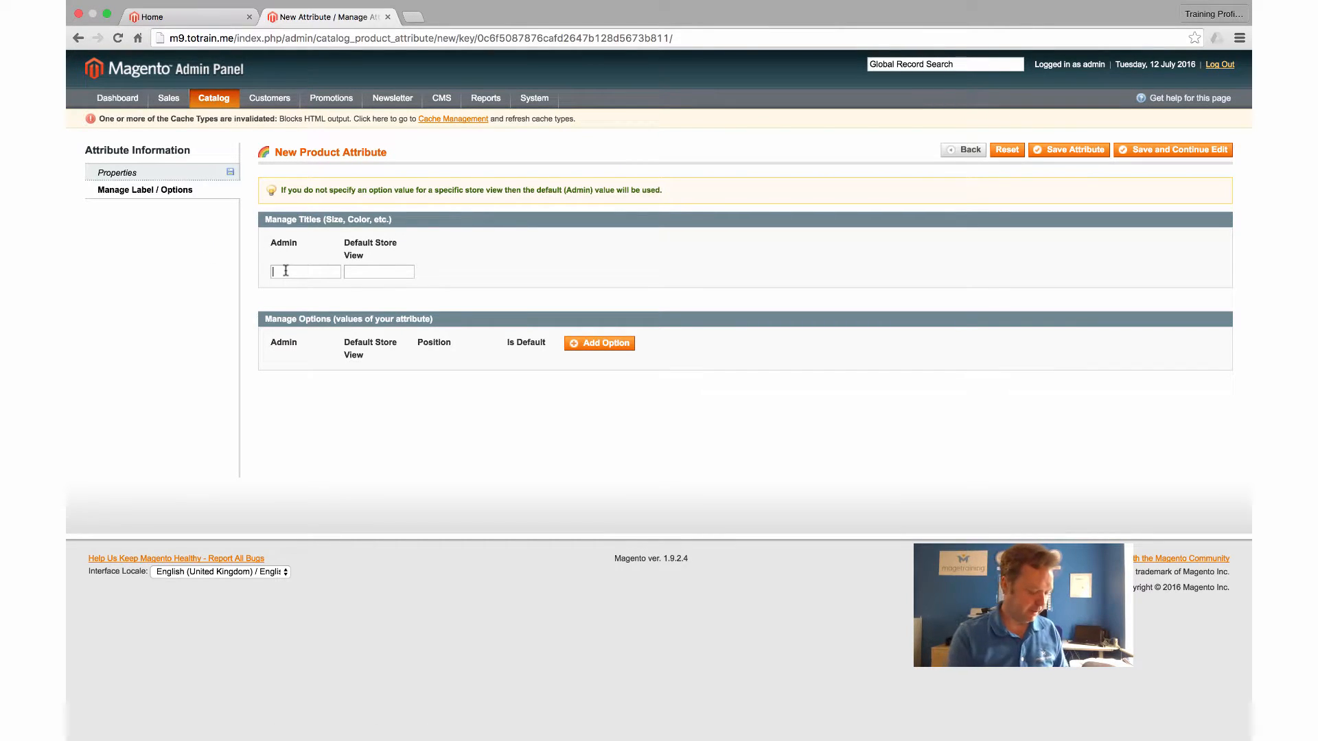
text(T)
key(Down)
key(Down)
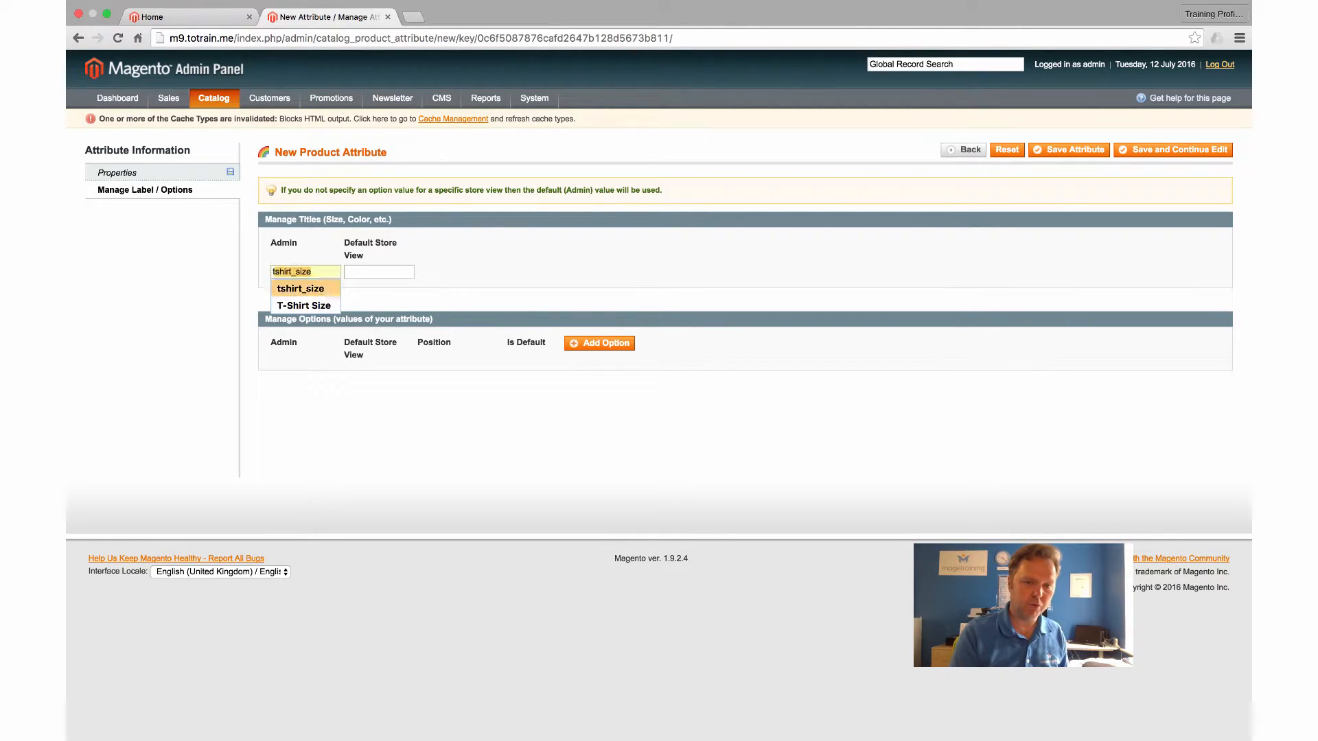
key(Tab)
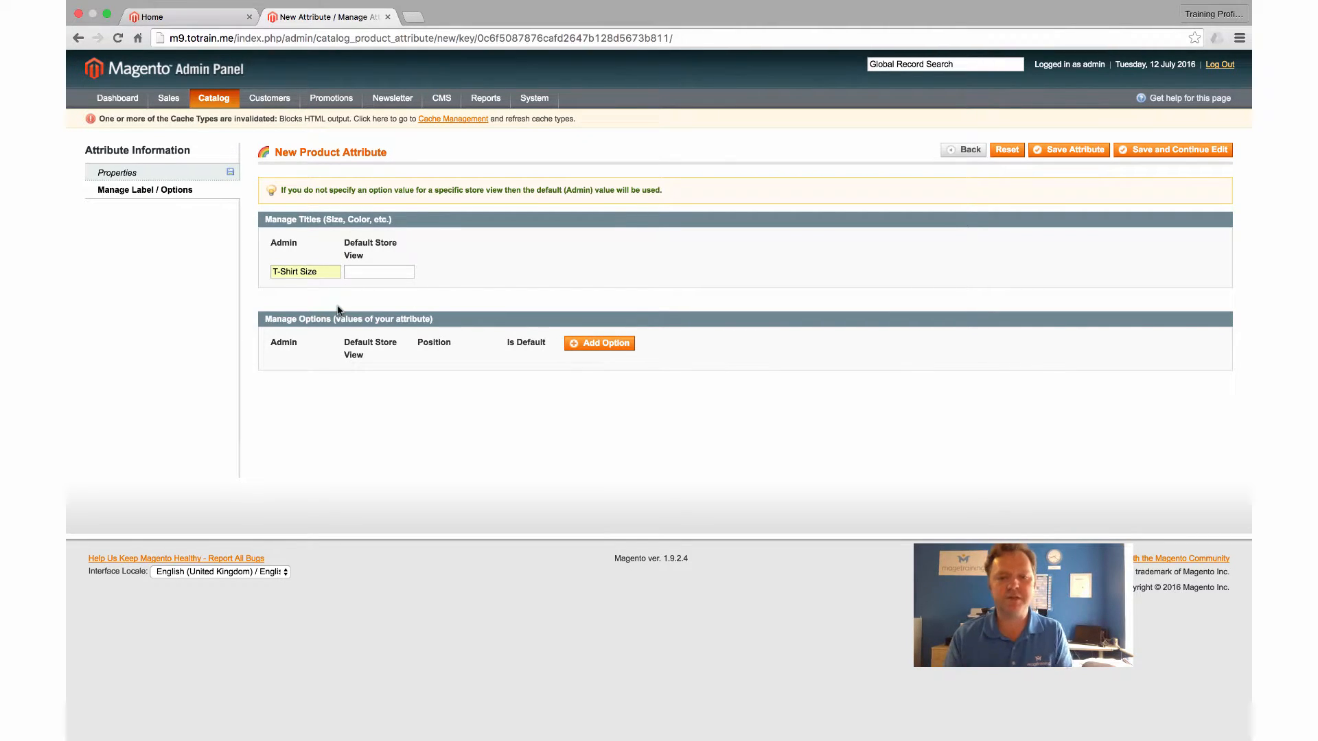
Add three options to the attribute with the Admin values Small, Medium and Large.
click(590, 346)
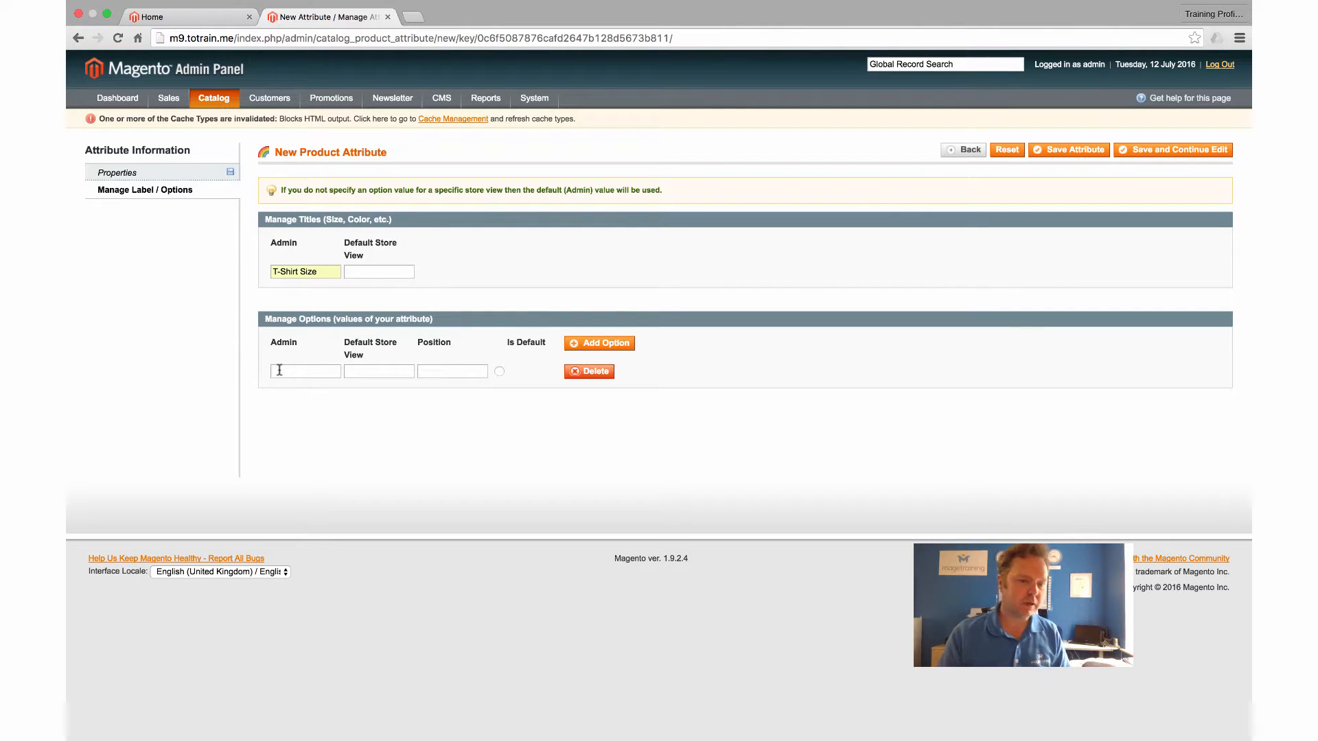
text(Small)
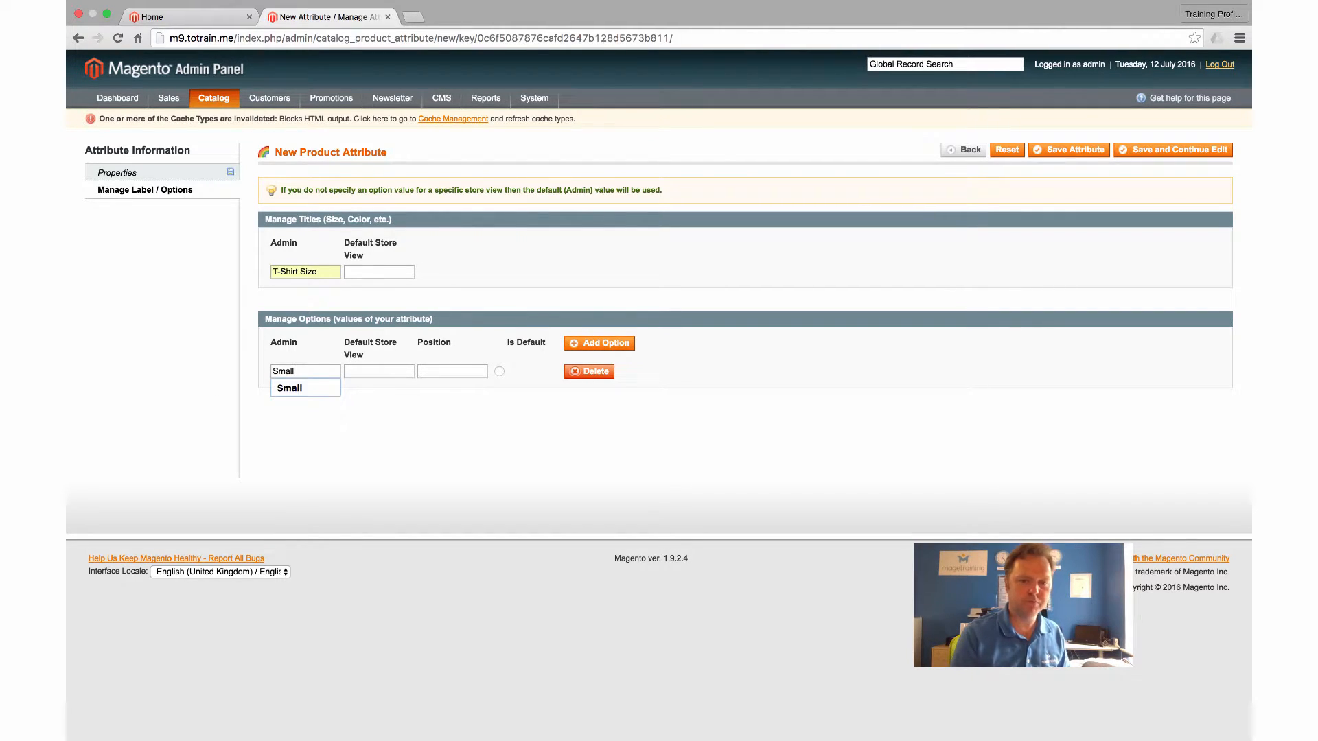
click(600, 343)
click(294, 377)
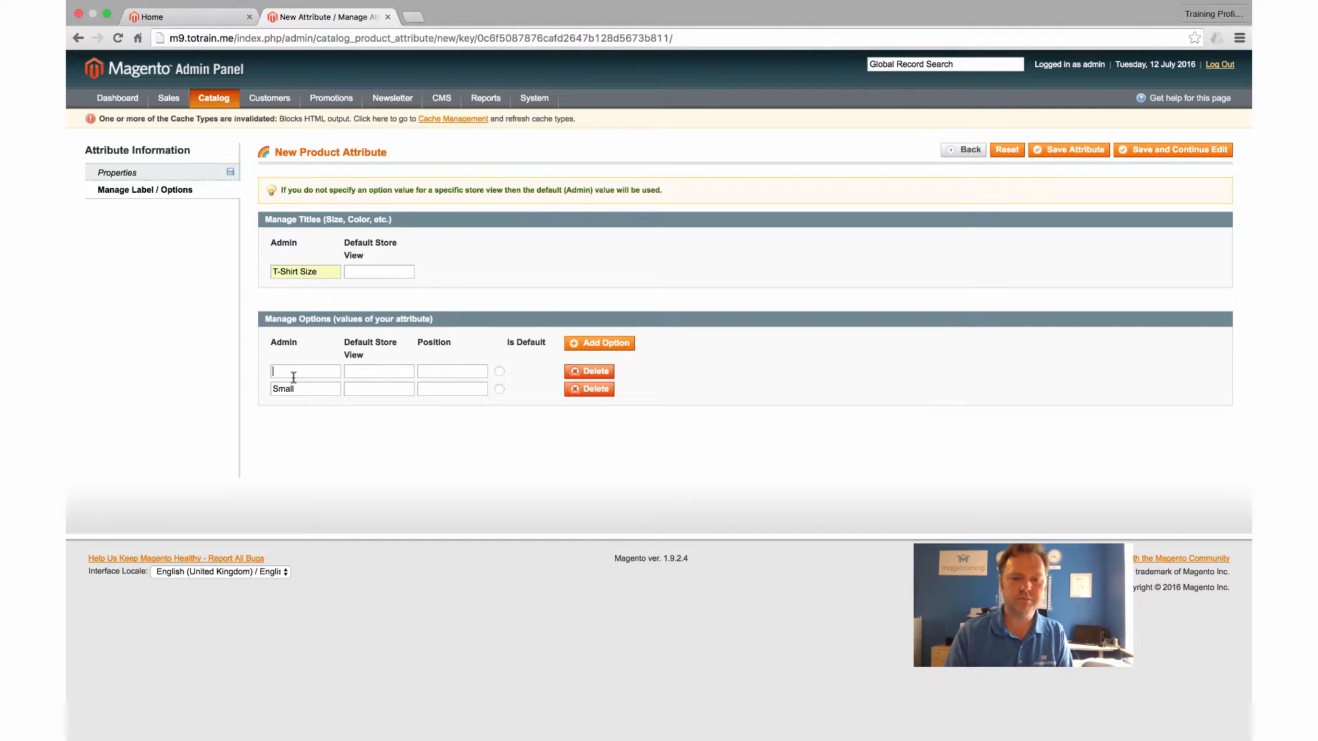
text(Medium)
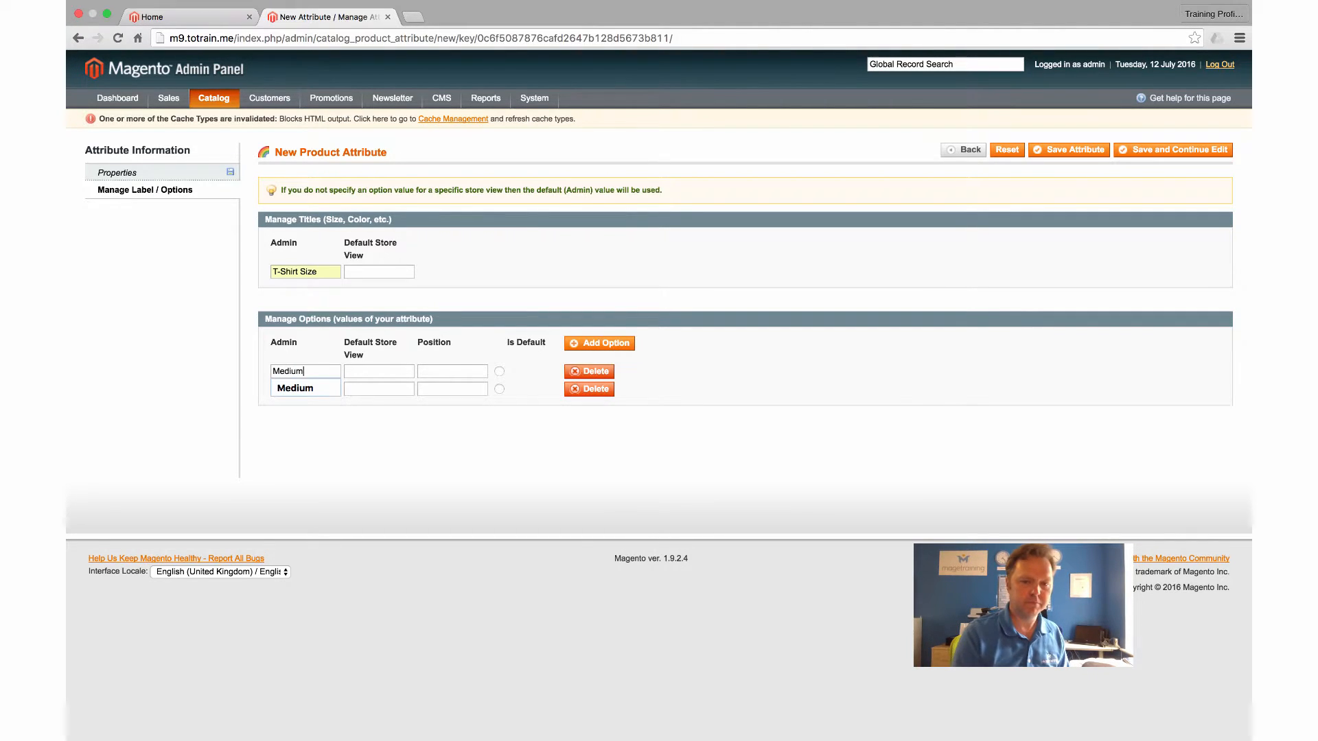
click(599, 343)
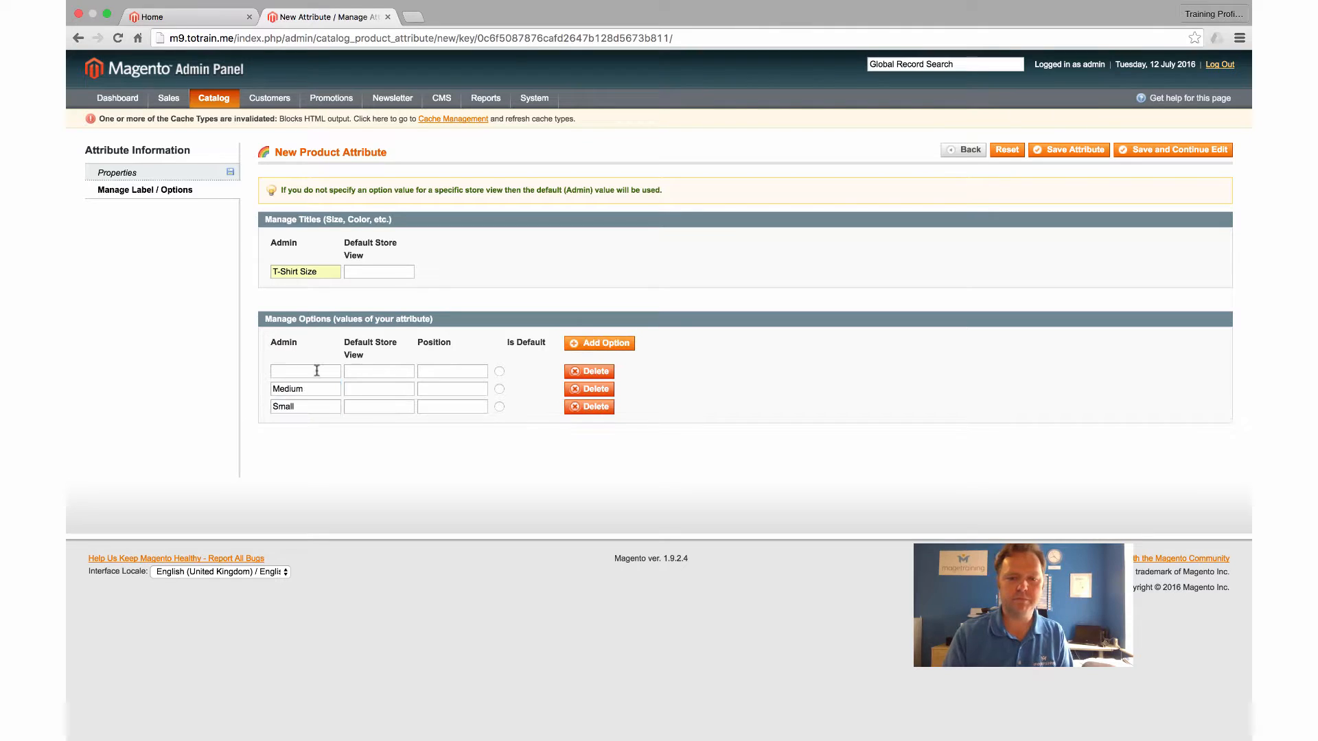
click(314, 370)
text(Large)
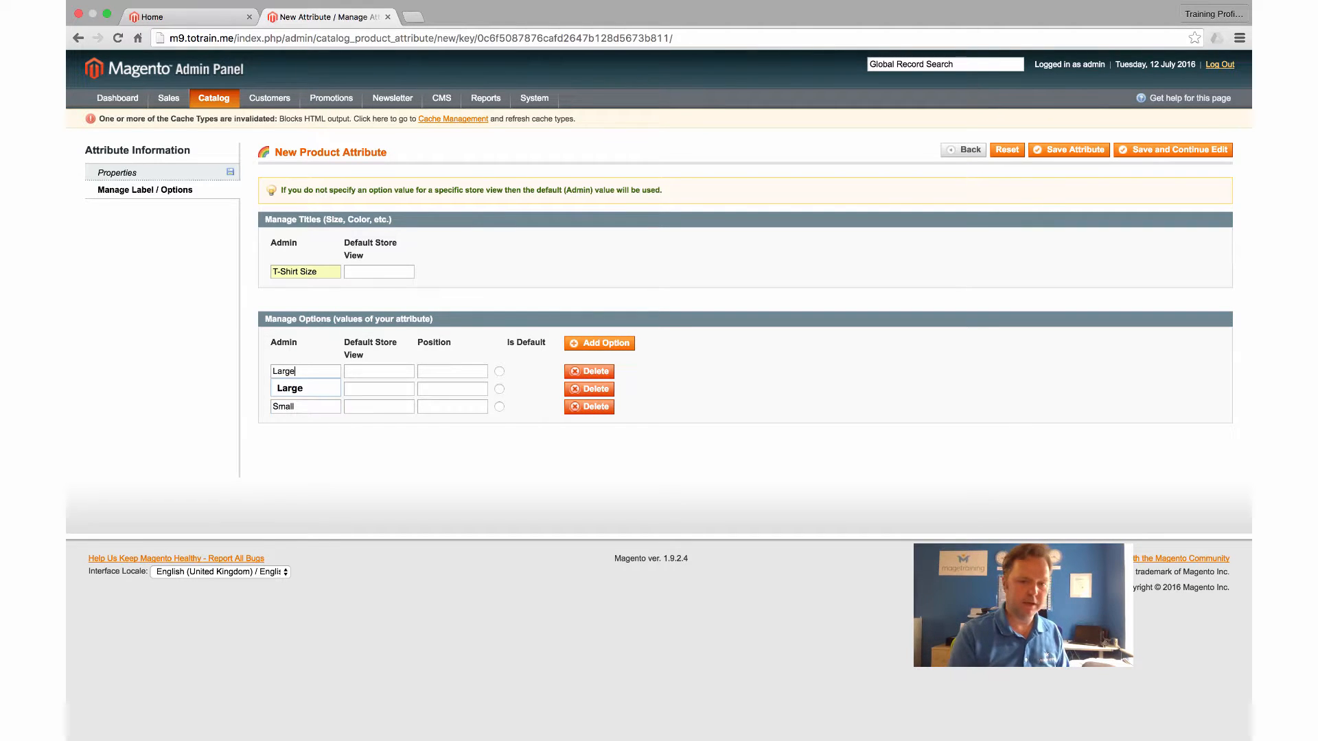
Set the option positions to 1 for Small, 2 for Medium and 3 for Large, and save the attribute.
click(515, 357)
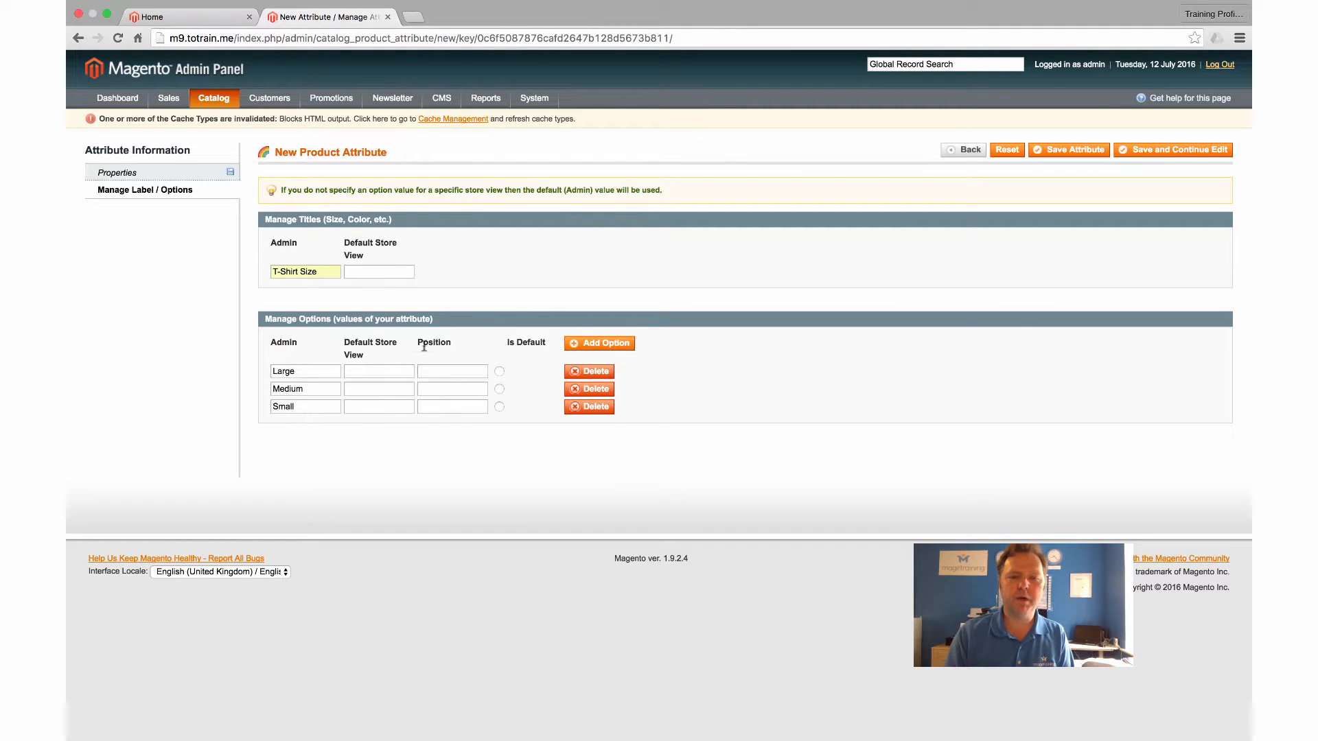
click(424, 407)
text(1)
click(432, 389)
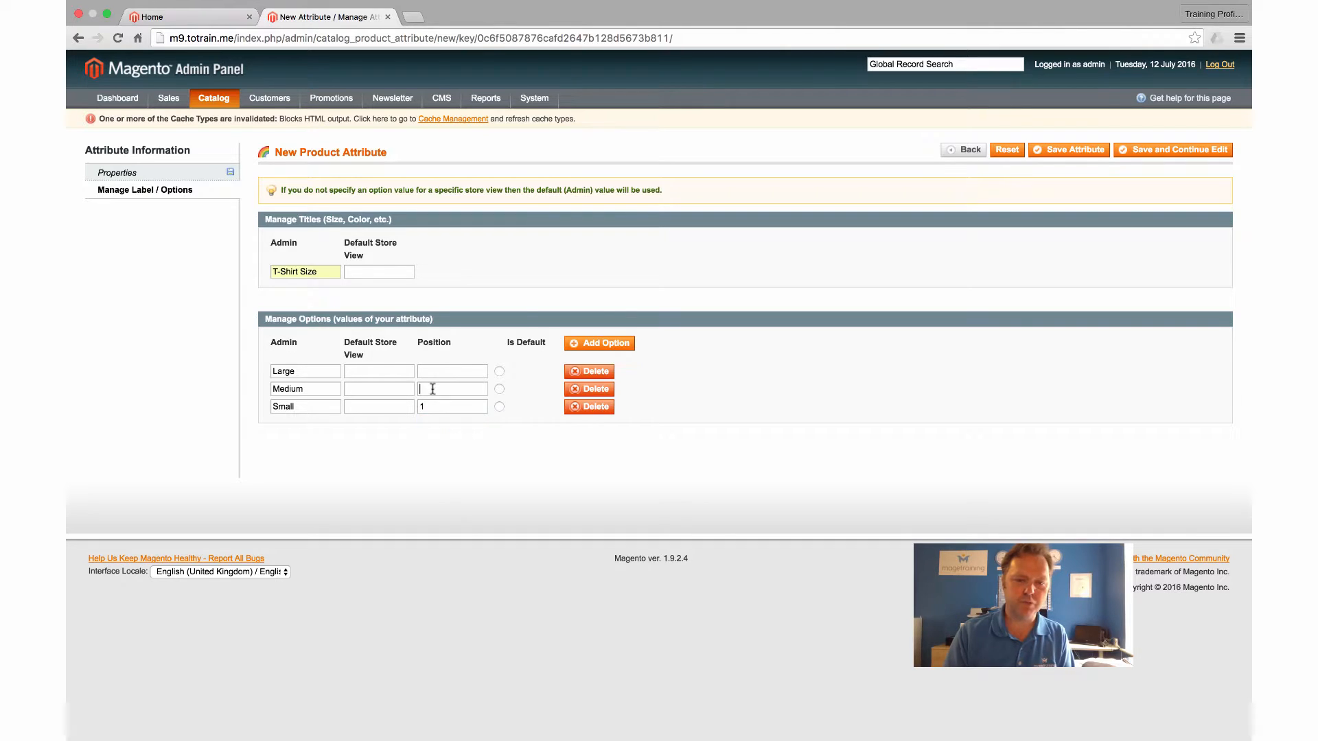
text(2)
click(433, 372)
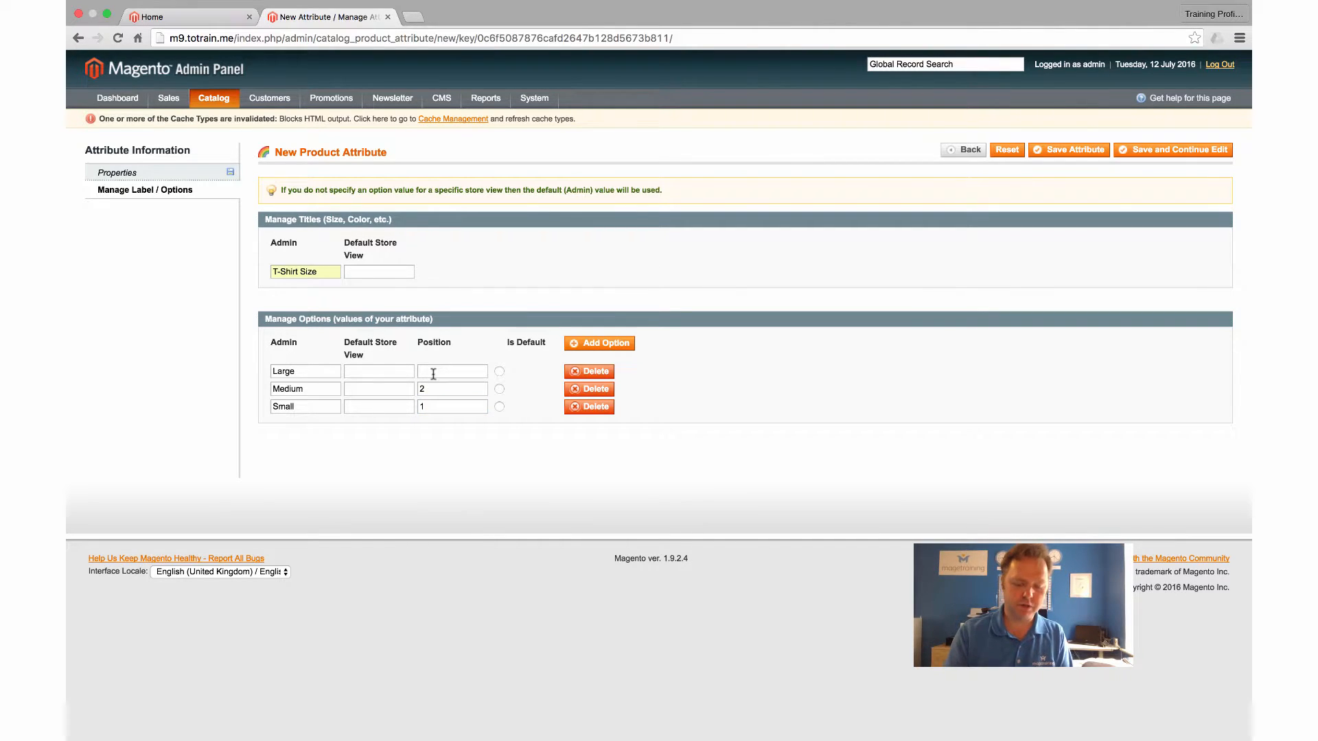
text(3)
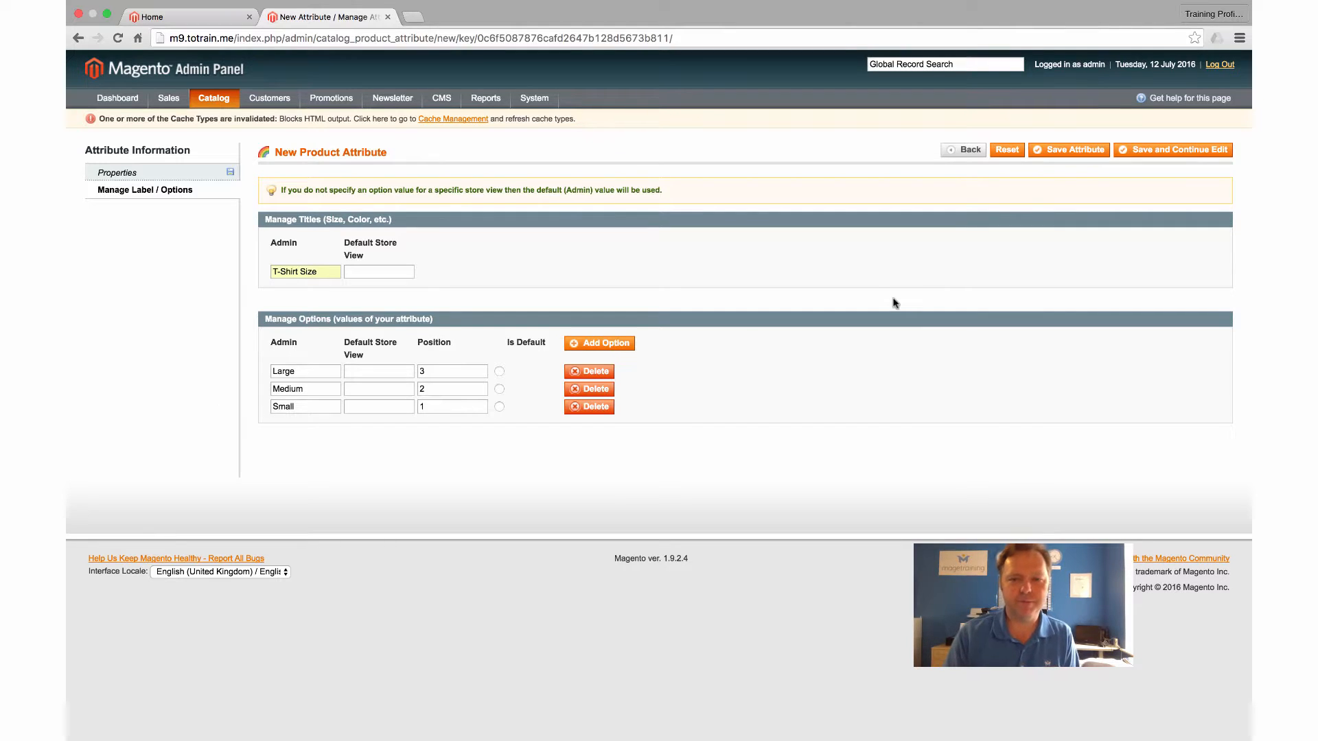
click(1065, 151)
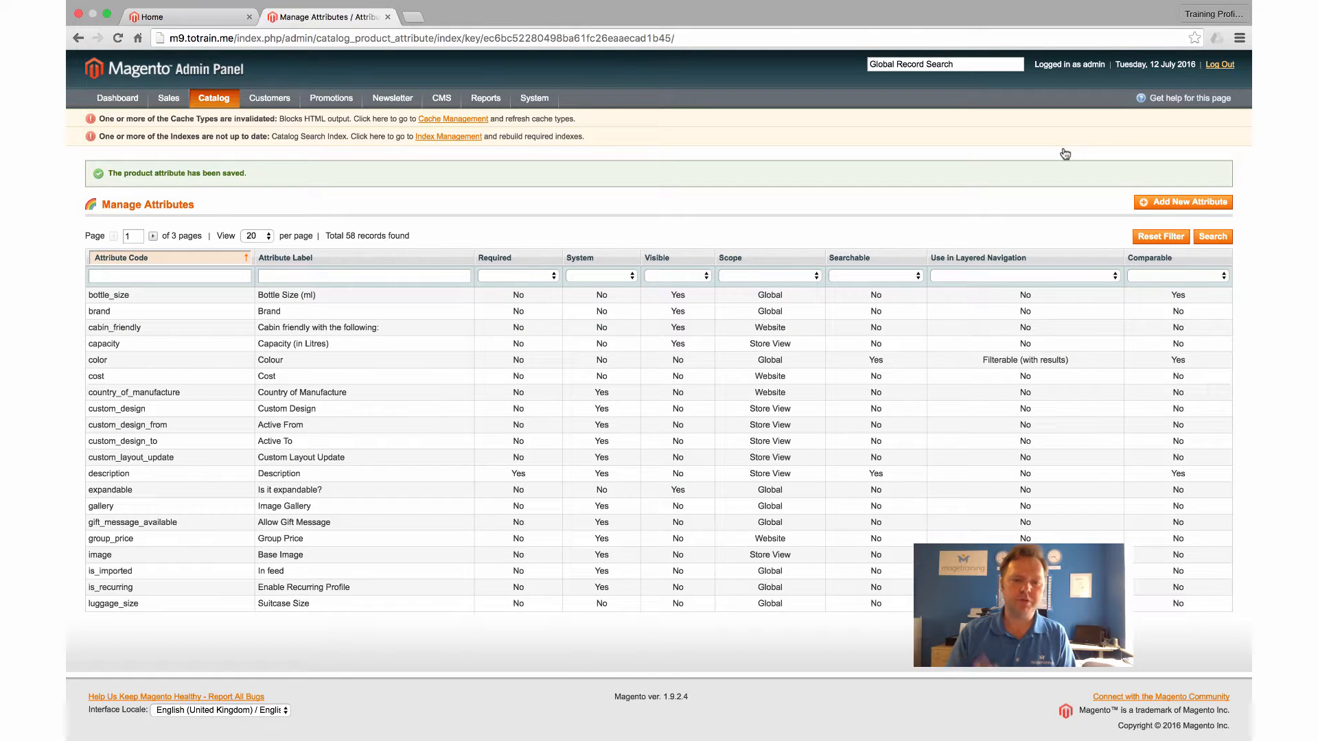
Show 100 attributes per page and look for the tshirt_size attribute in the list.
click(262, 238)
click(255, 272)
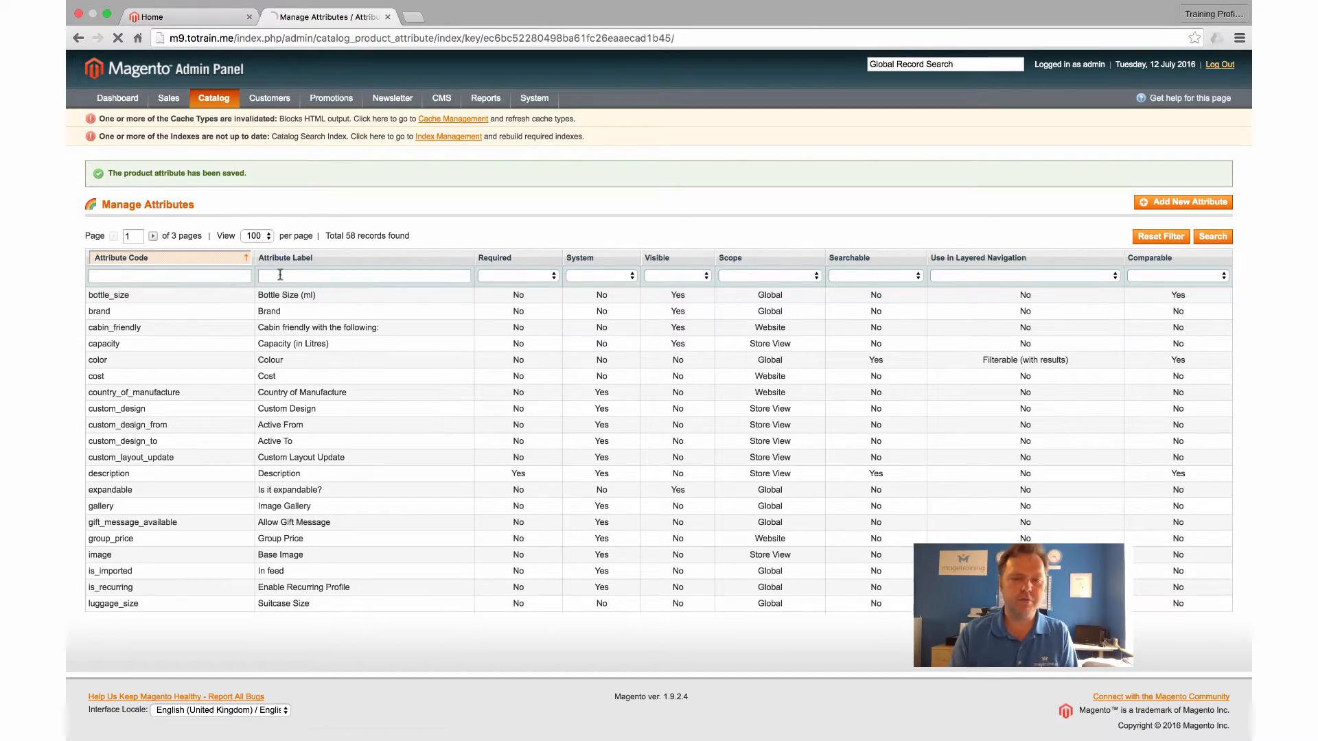
scroll(285, 336, down, 5)
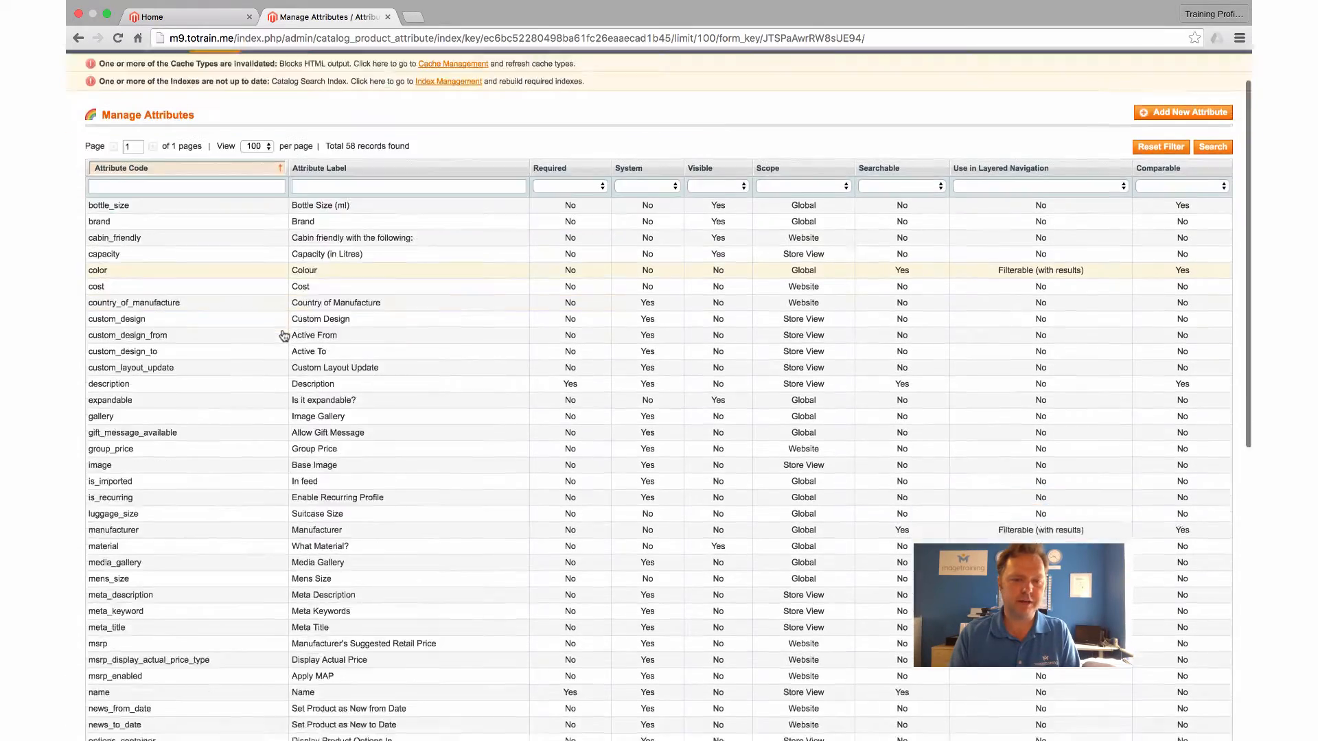
scroll(285, 335, down, 5)
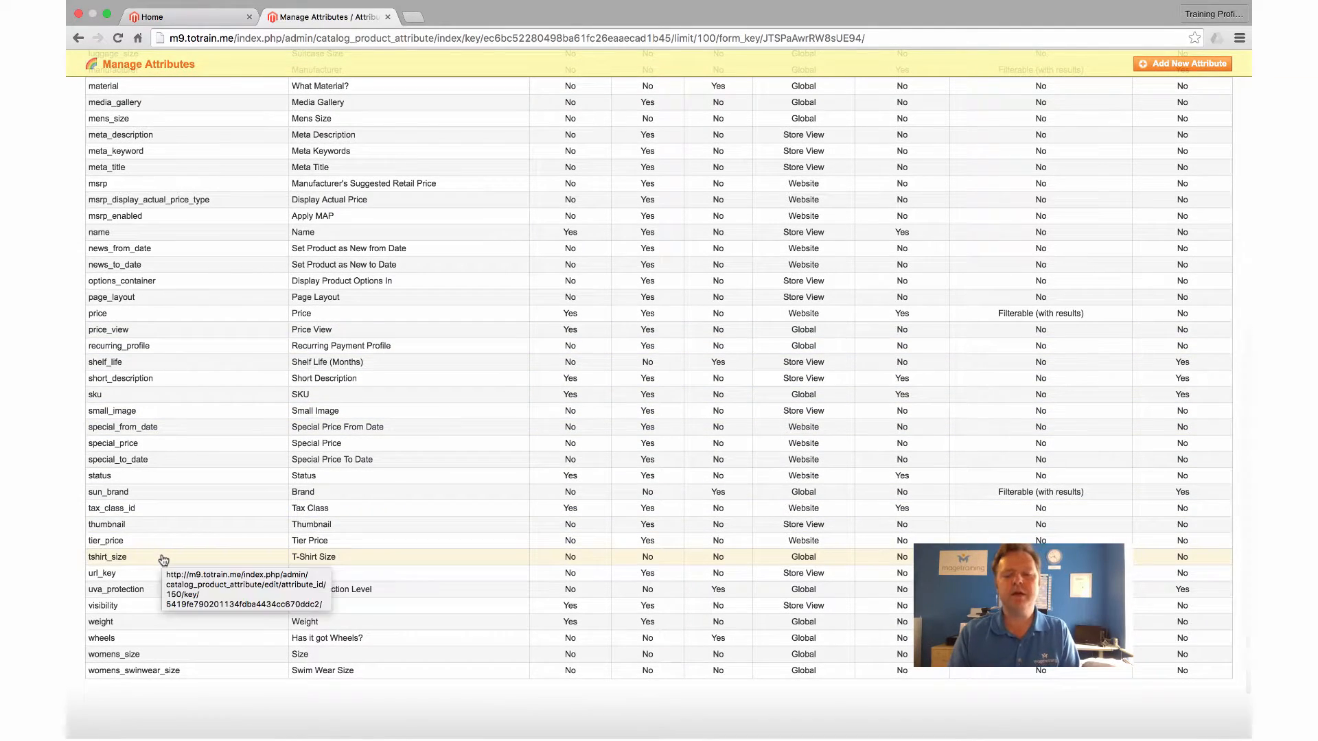
scroll(164, 559, up, 10)
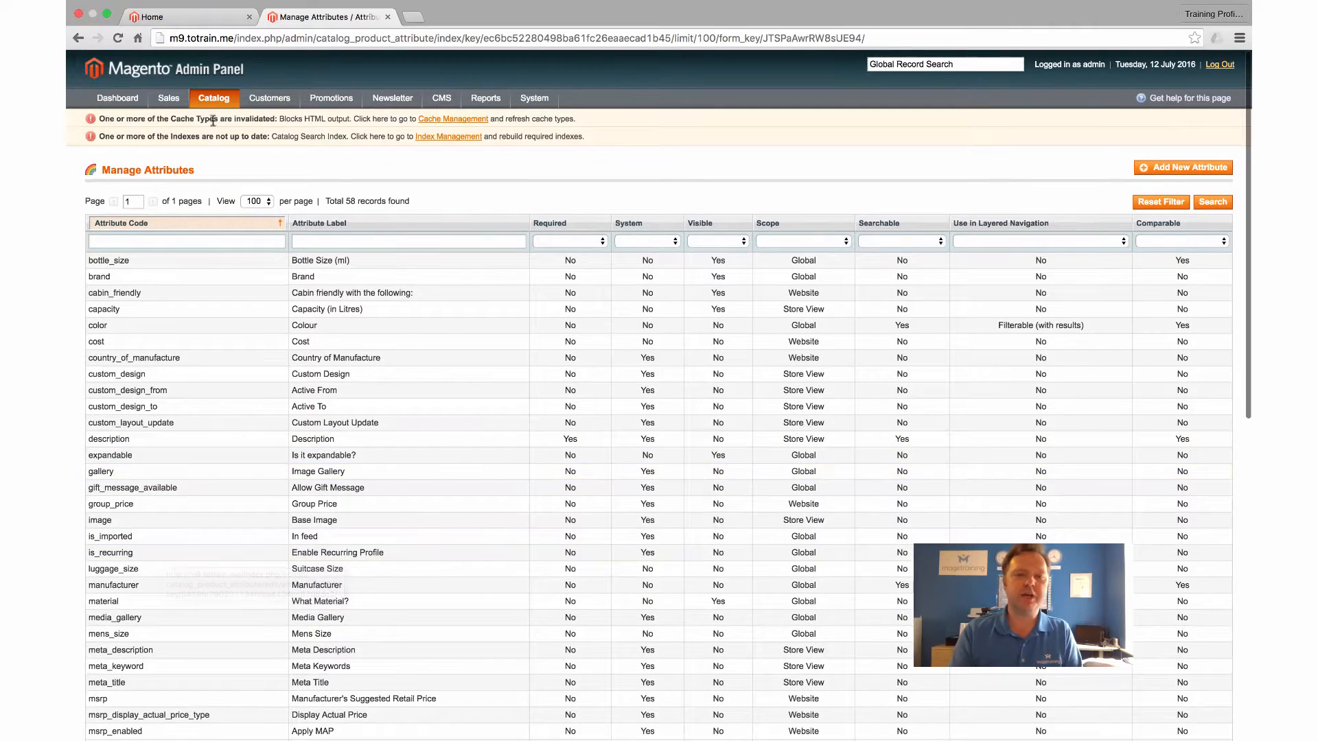
Assign the tshirt_size attribute to the T-Shirt Specifics group of the T-Shirts attribute set and save the set.
mouse_move(211, 101)
mouse_move(214, 154)
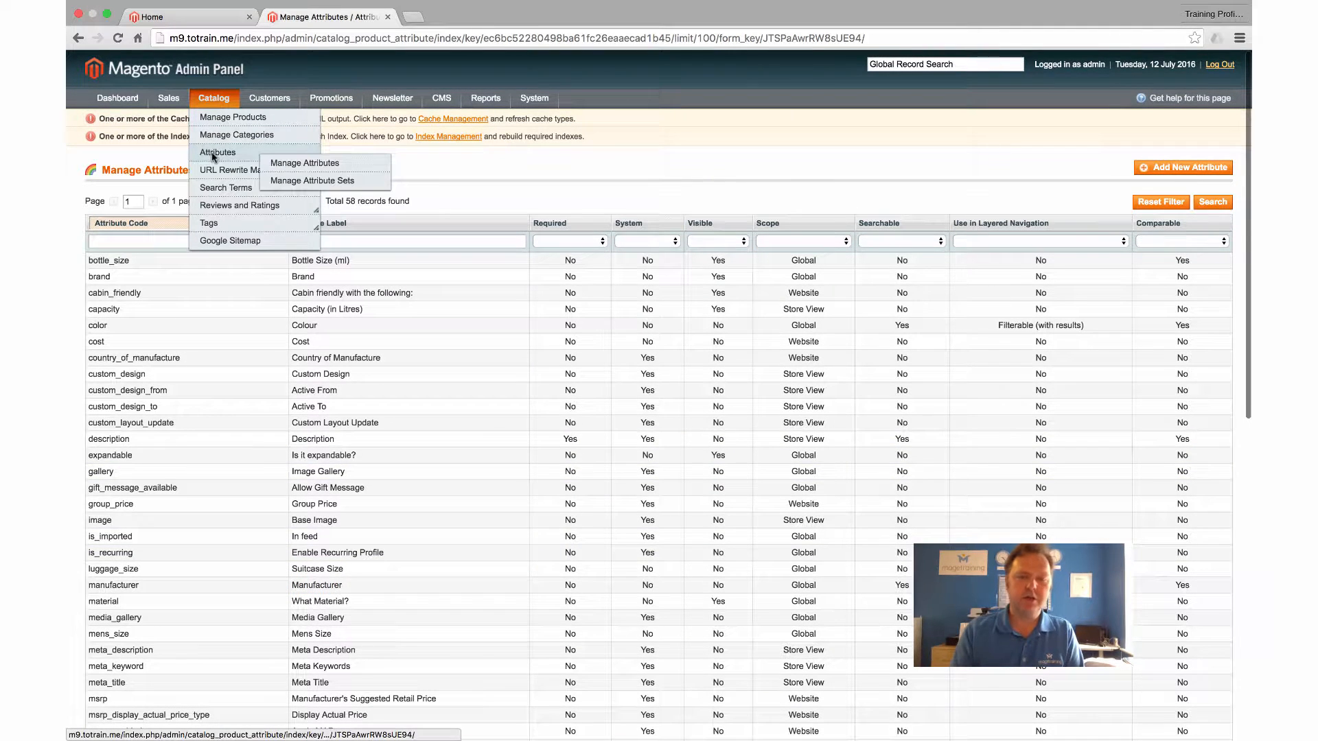
click(321, 182)
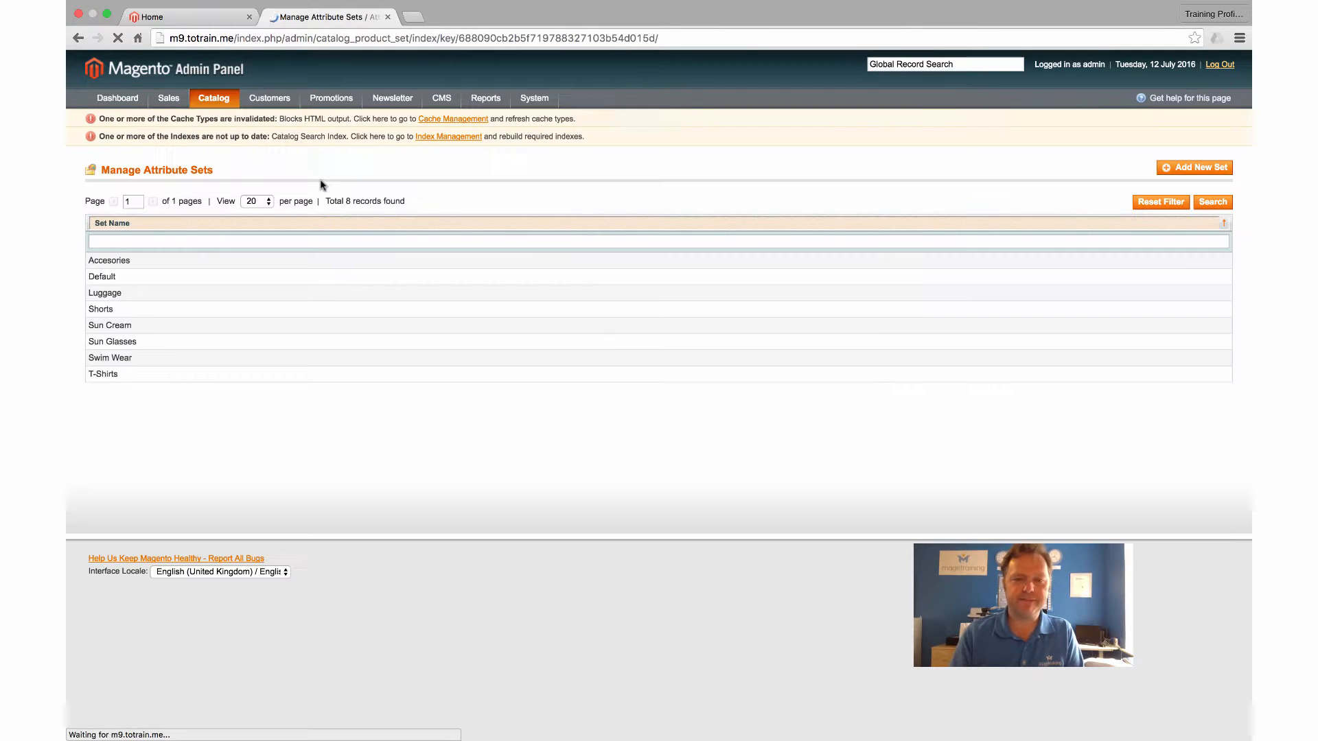
click(103, 374)
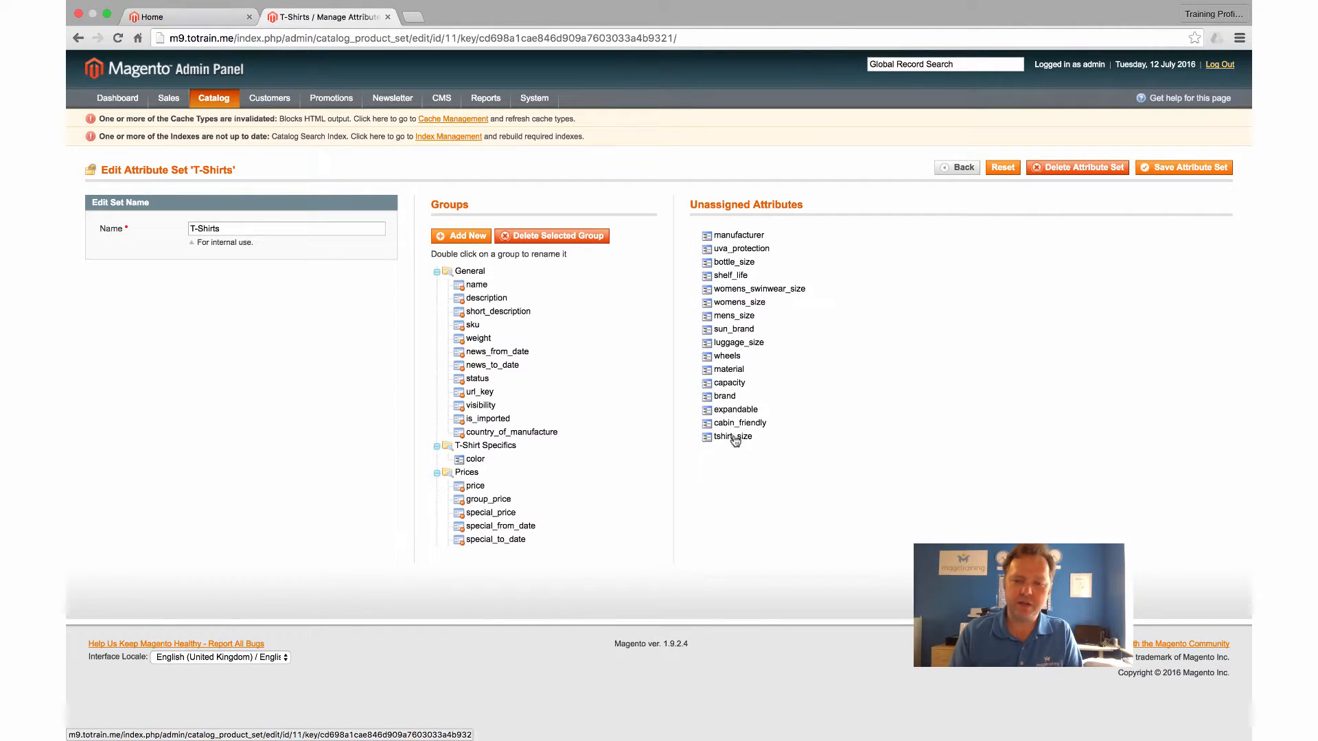
drag(735, 443, 516, 449)
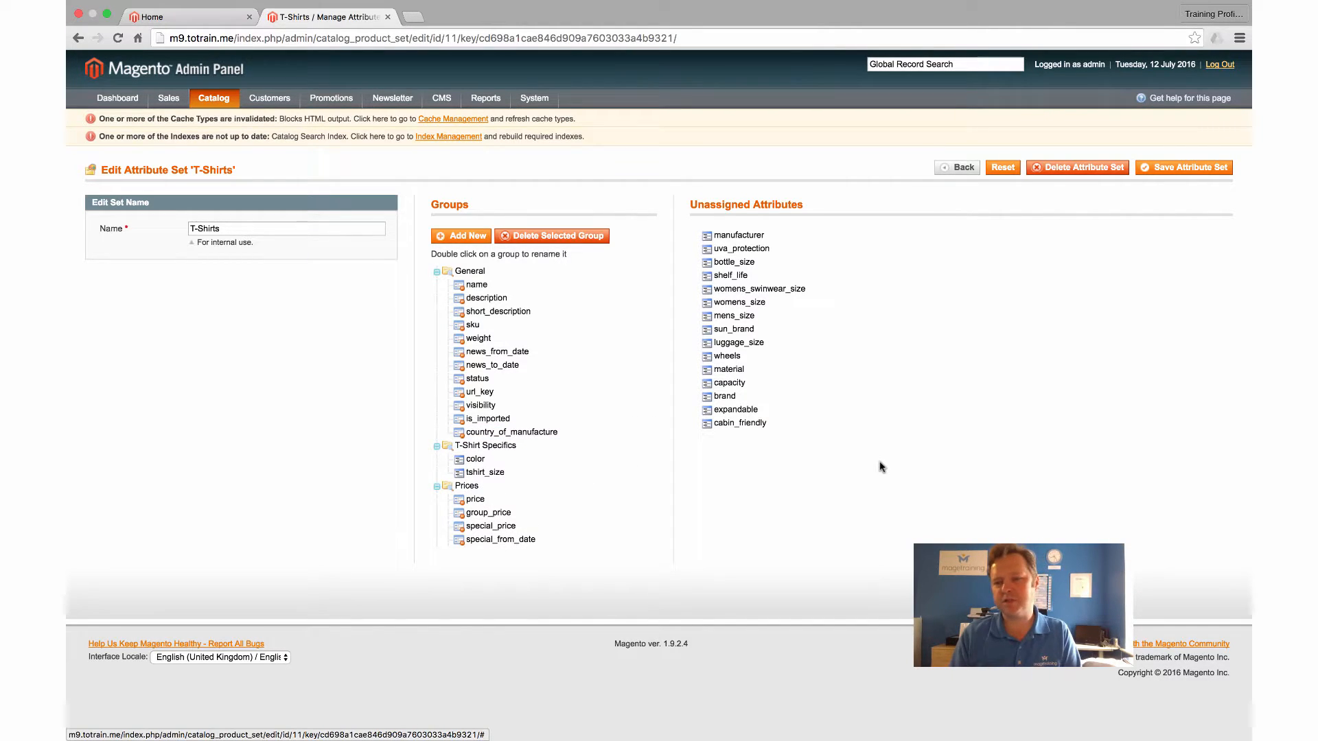
click(1161, 172)
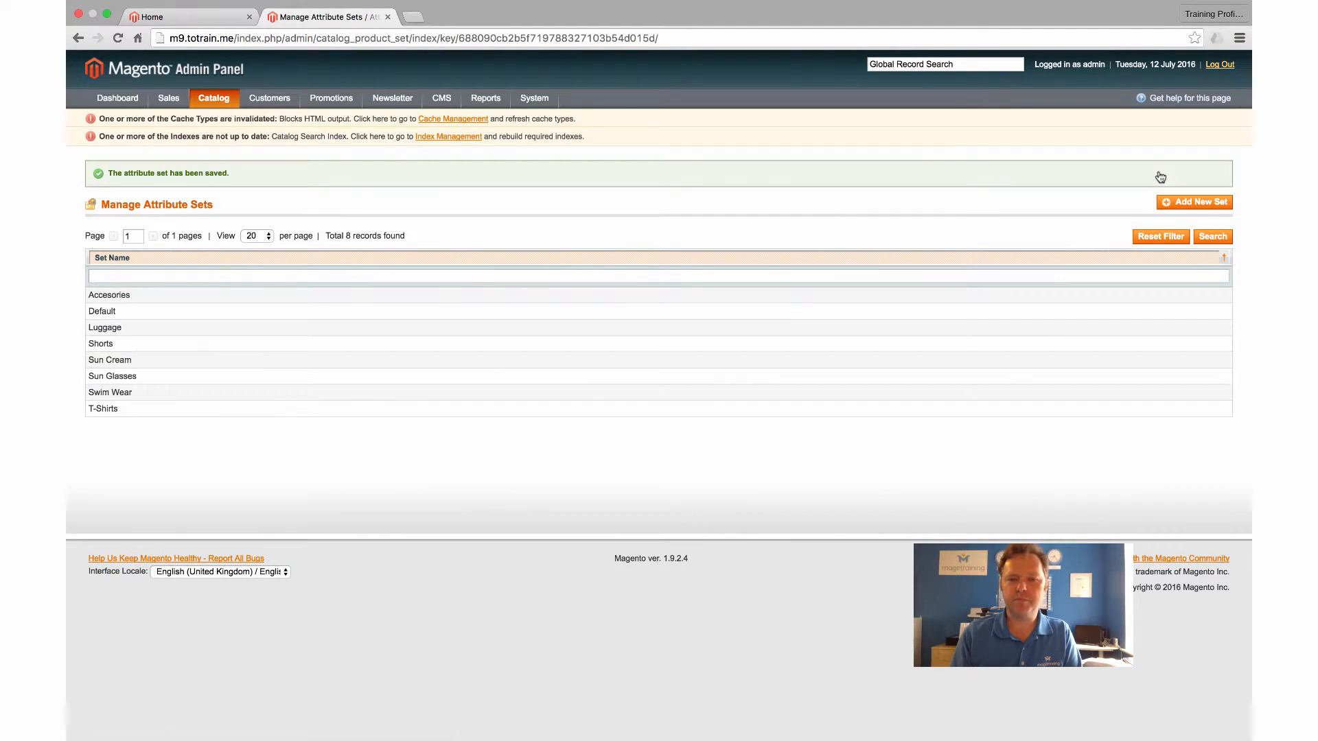
Start a new catalog product with the T-Shirts attribute set and the Configurable Product type.
mouse_move(213, 97)
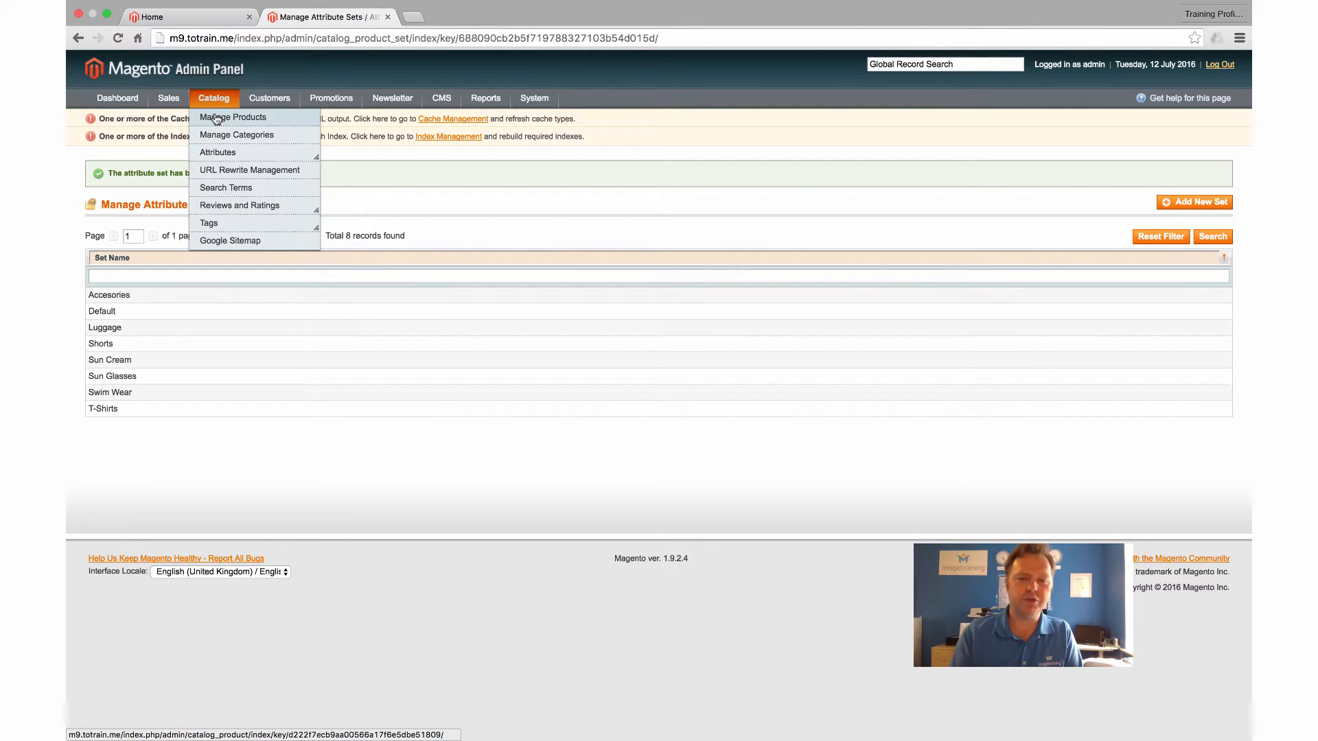
click(216, 119)
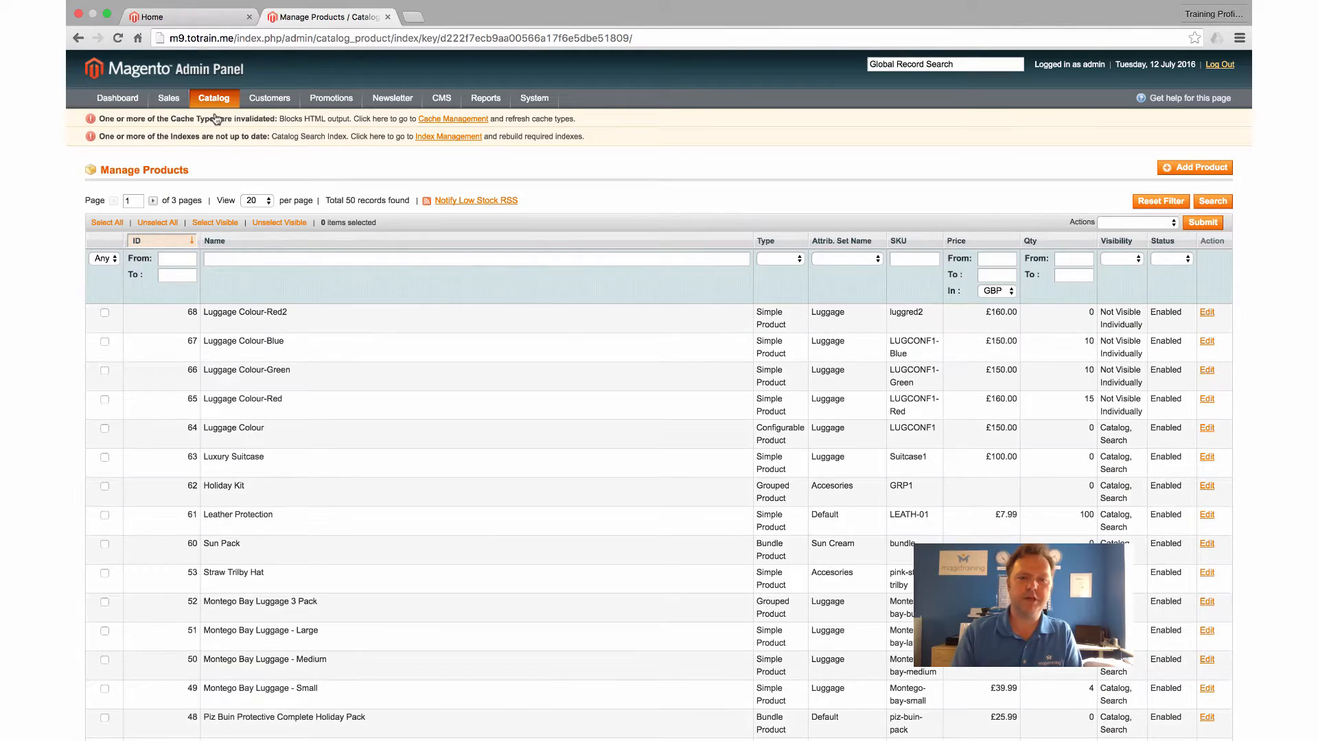
click(1179, 167)
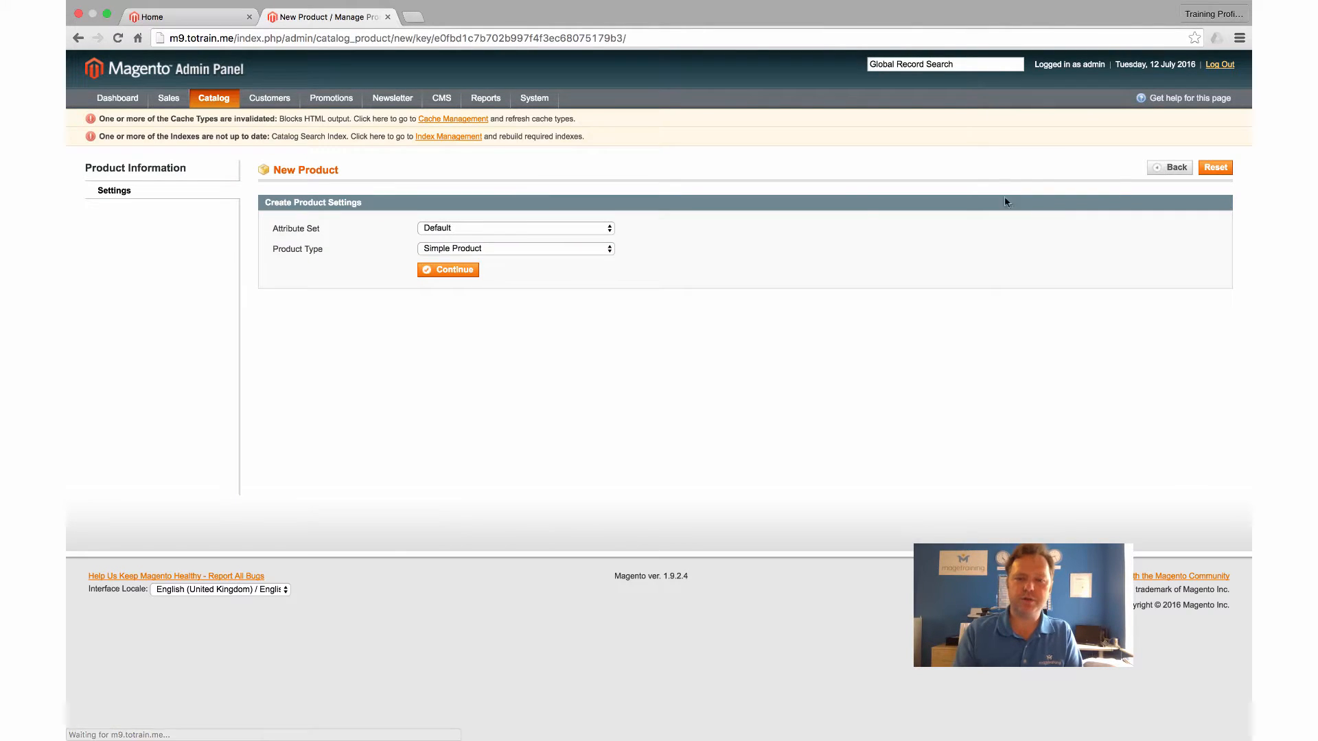
click(495, 229)
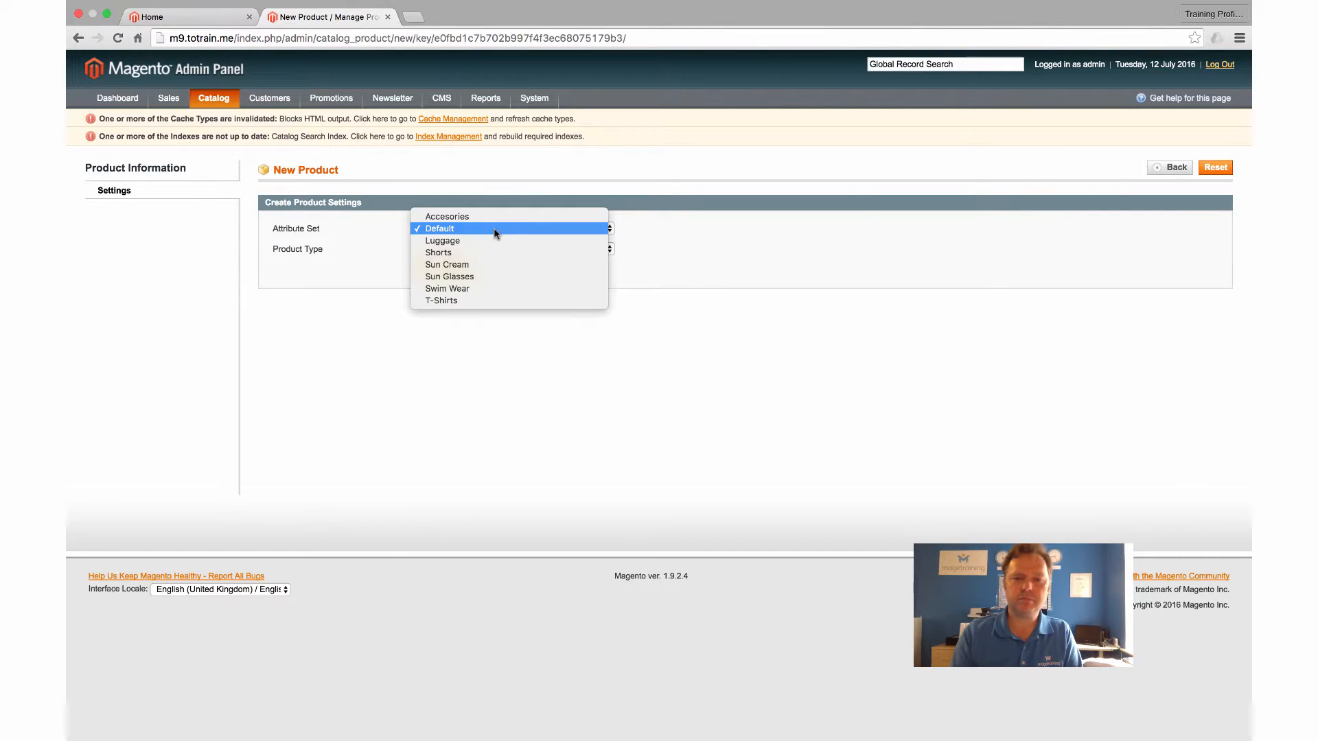
click(483, 301)
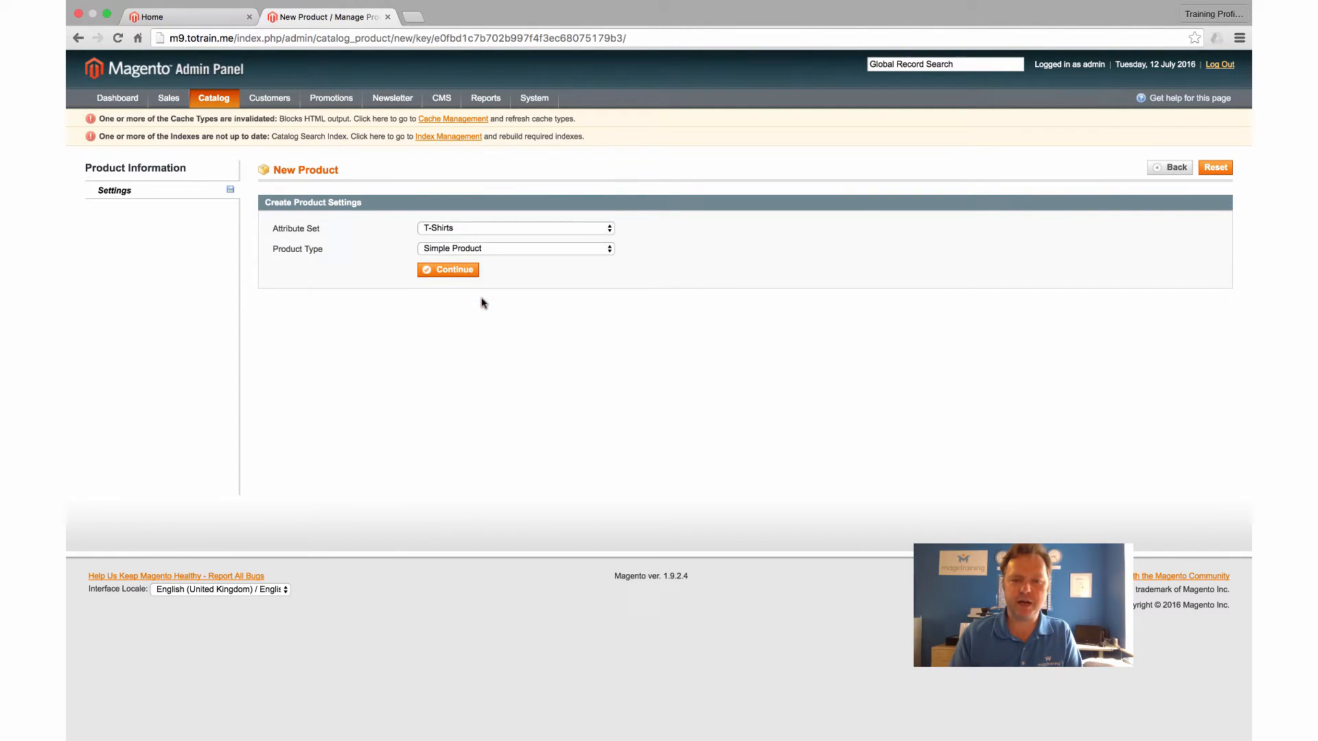
click(482, 250)
click(535, 273)
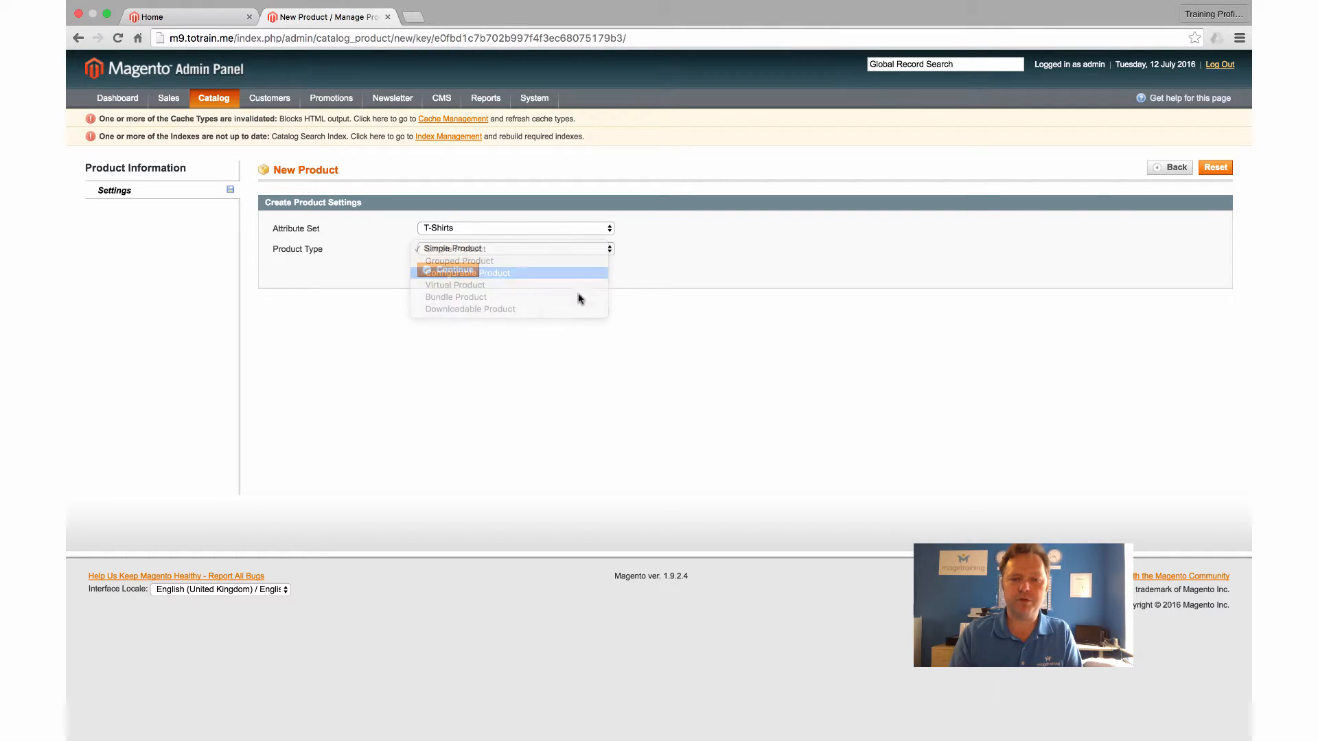
click(477, 270)
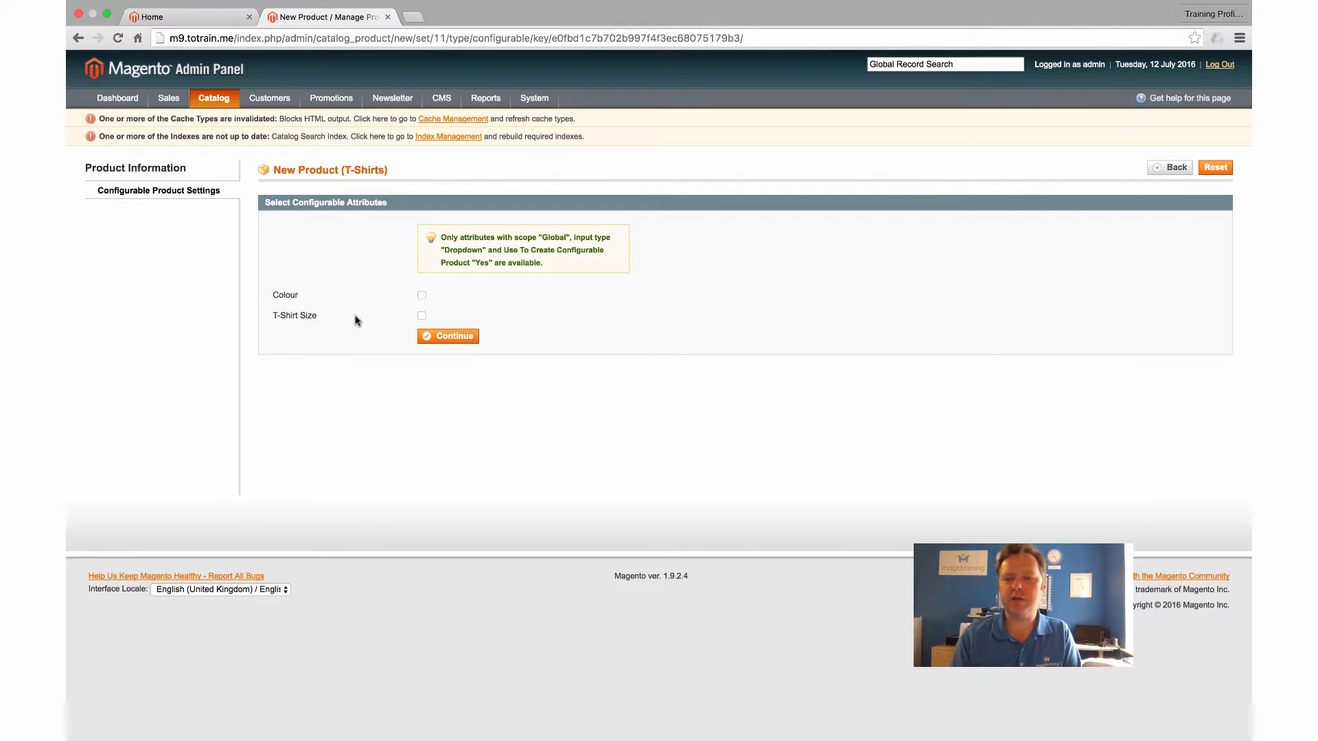
Choose Colour and T-Shirt Size as the configurable attributes and continue to the product's details.
click(422, 296)
click(422, 317)
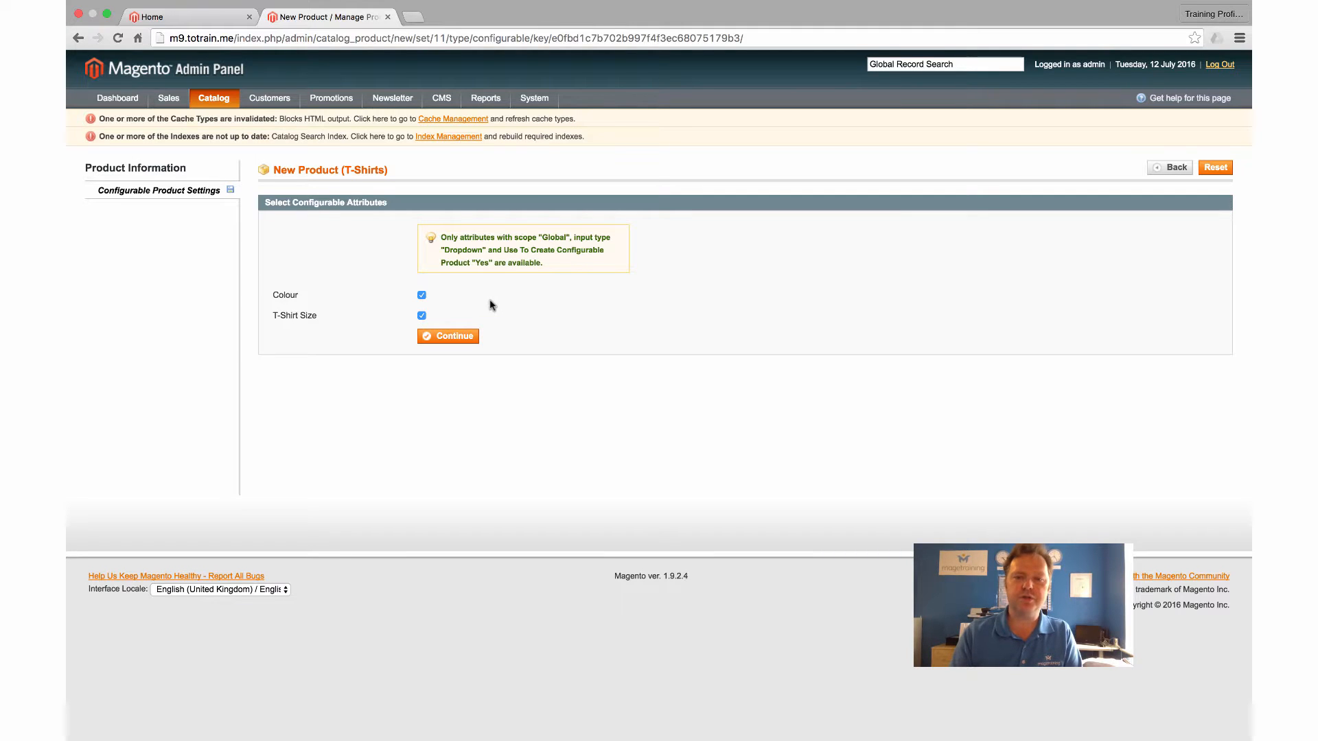
click(464, 339)
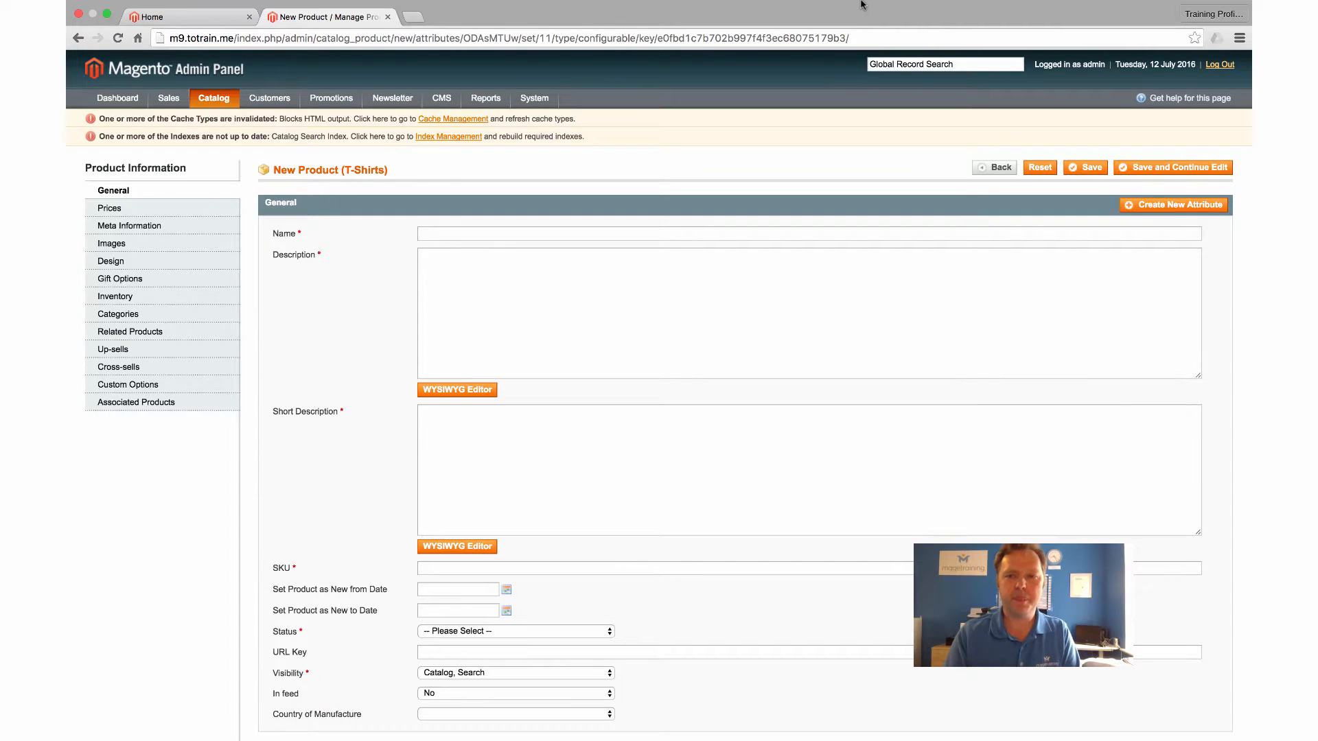
click(829, 8)
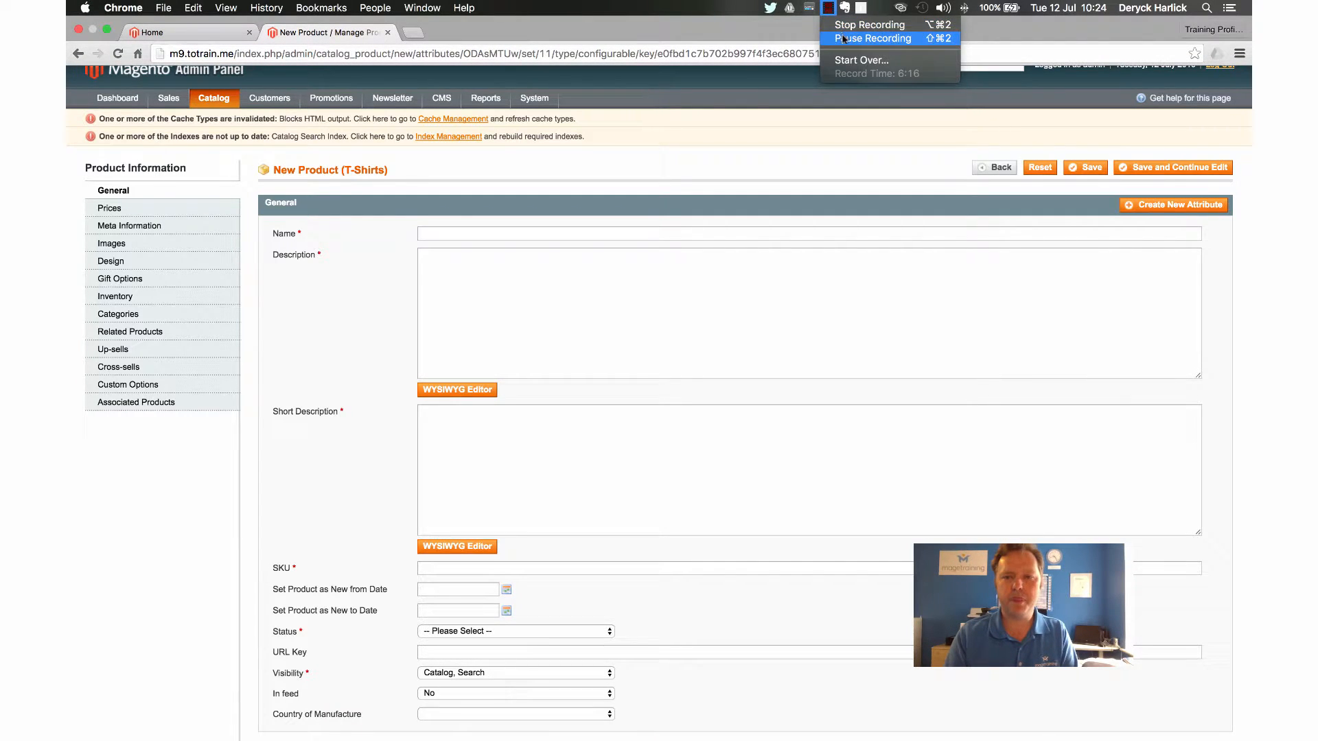
click(845, 39)
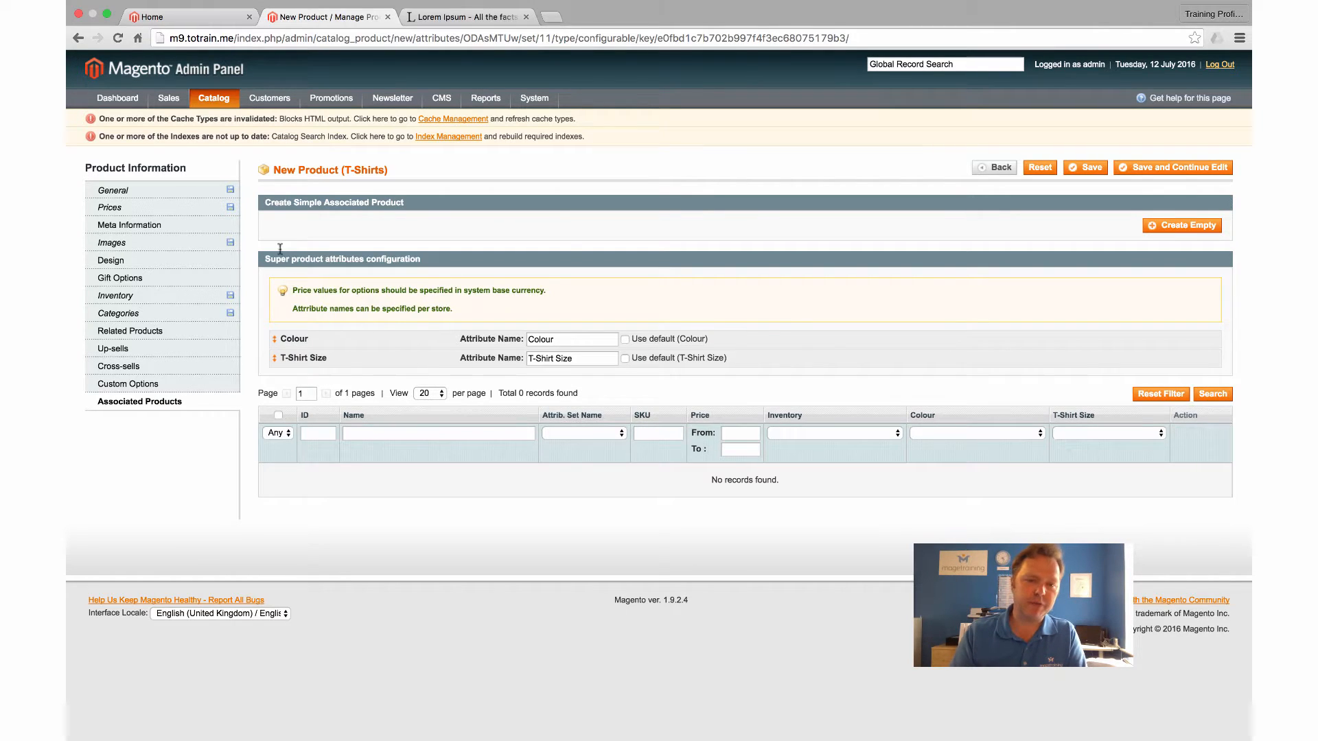
Save the configurable T-shirt product and keep it open for editing its associated products.
click(1139, 171)
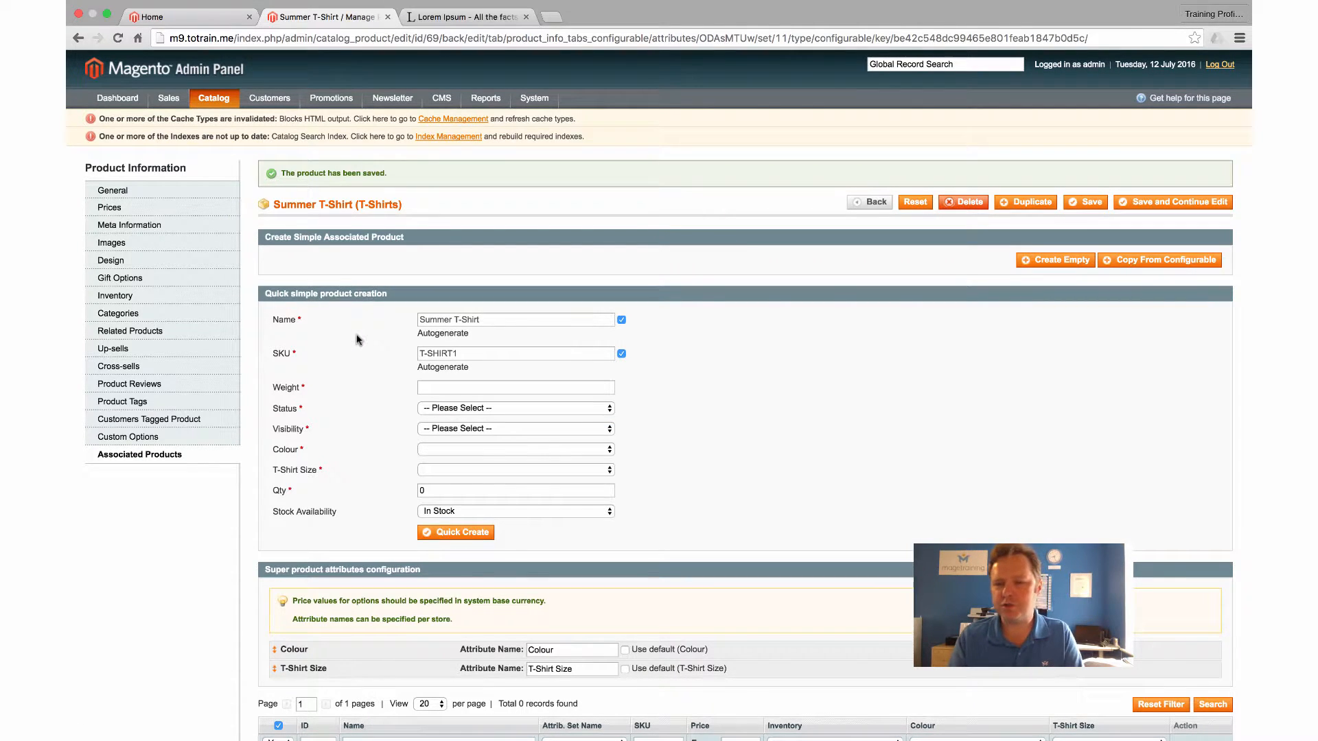
scroll(357, 339, down, 2)
scroll(358, 339, down, 2)
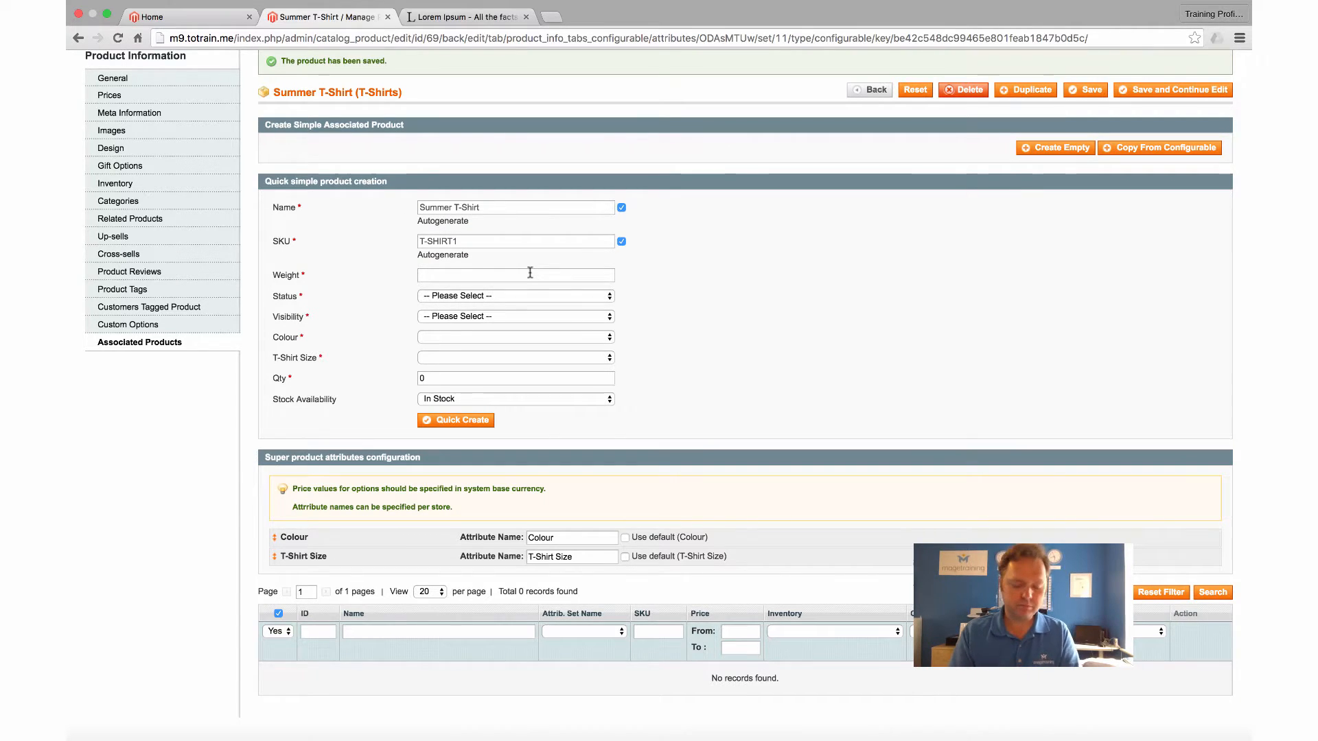
In the quick simple product form, set the weight to 0.5, status to Enabled and visibility to Not Visible Individually.
text(0.5)
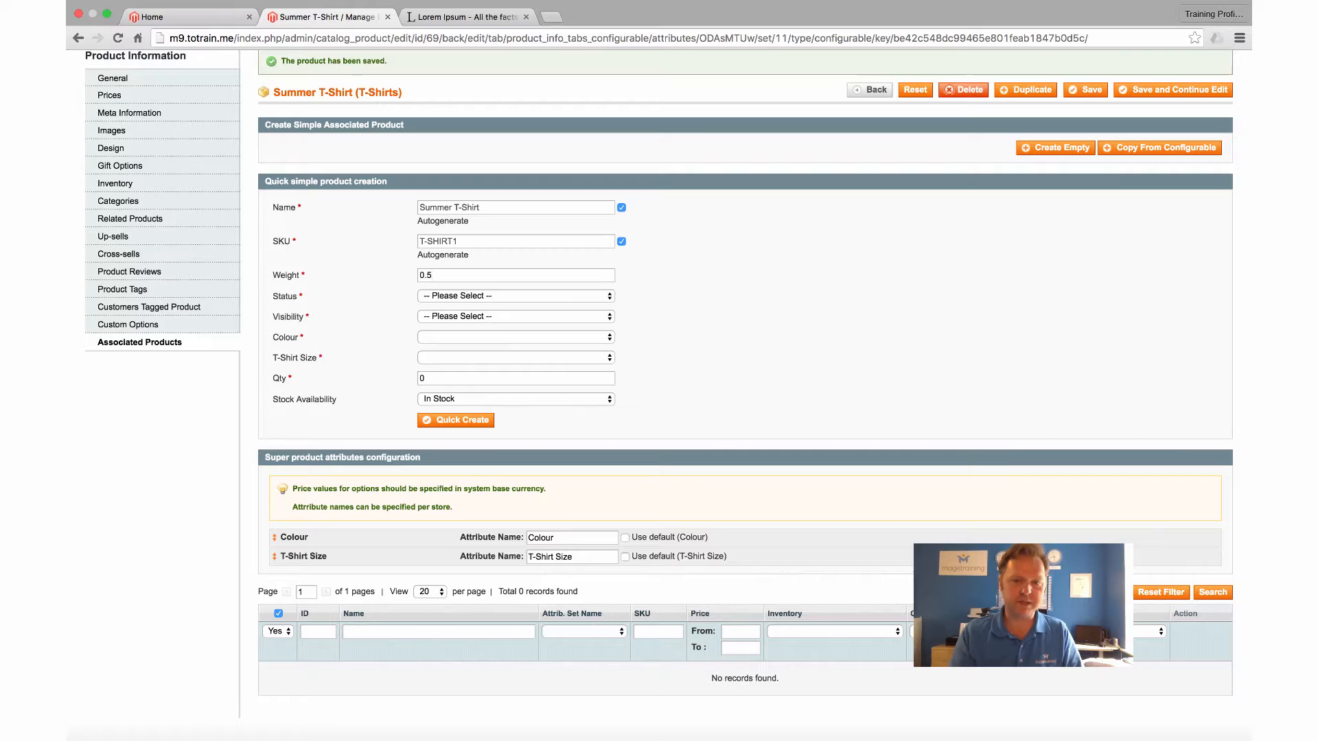
click(304, 315)
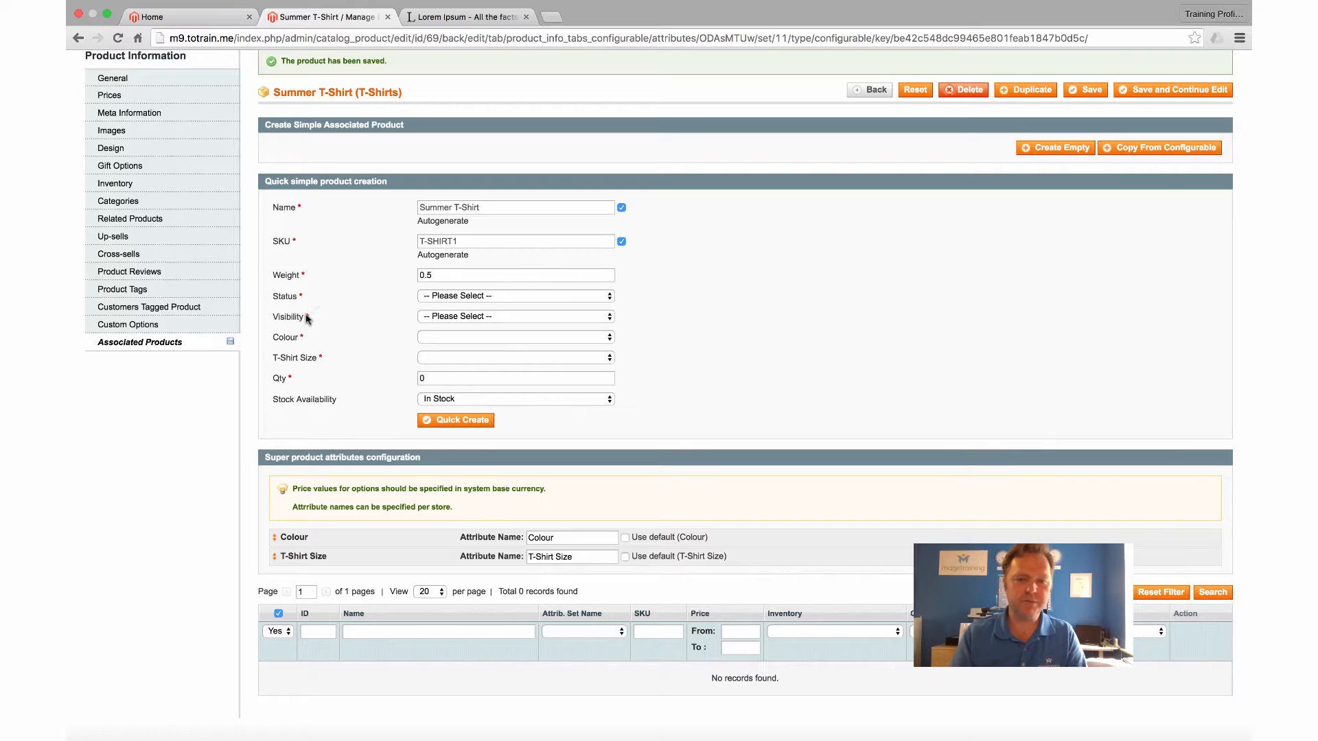
click(468, 296)
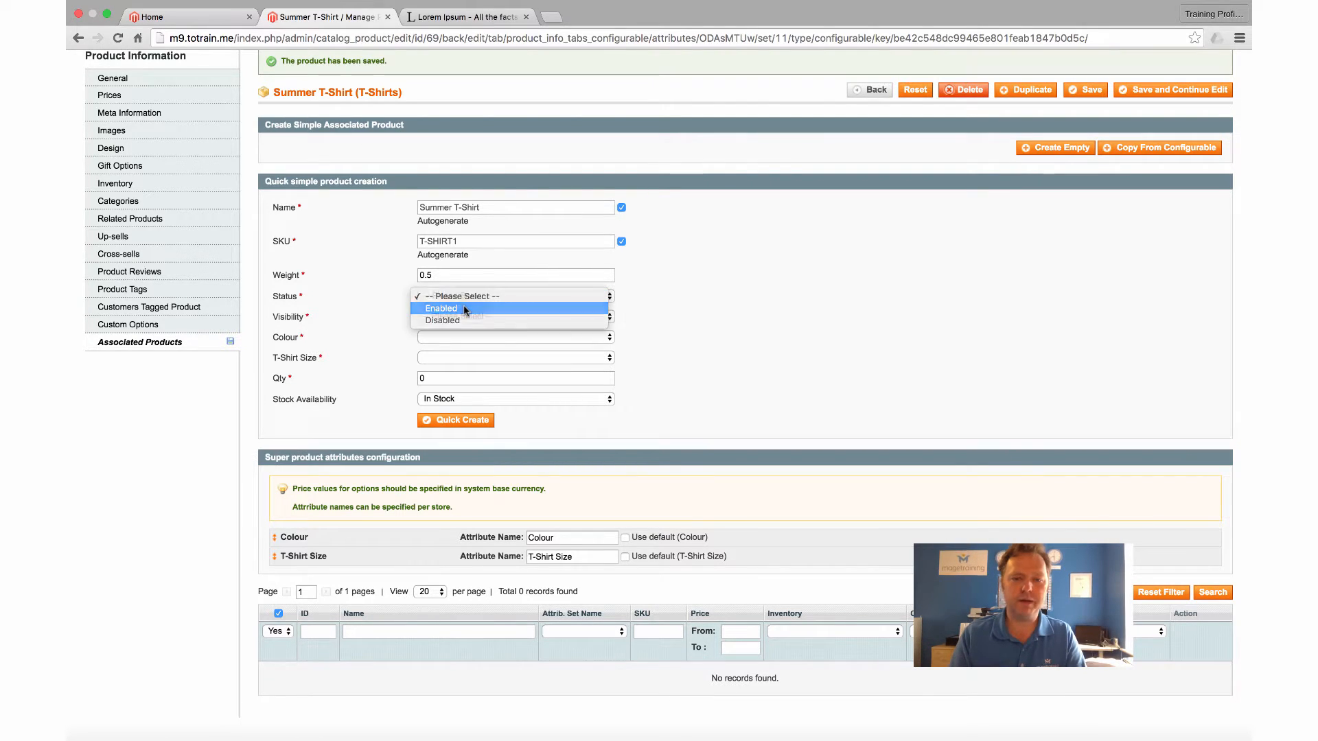
click(463, 305)
click(464, 317)
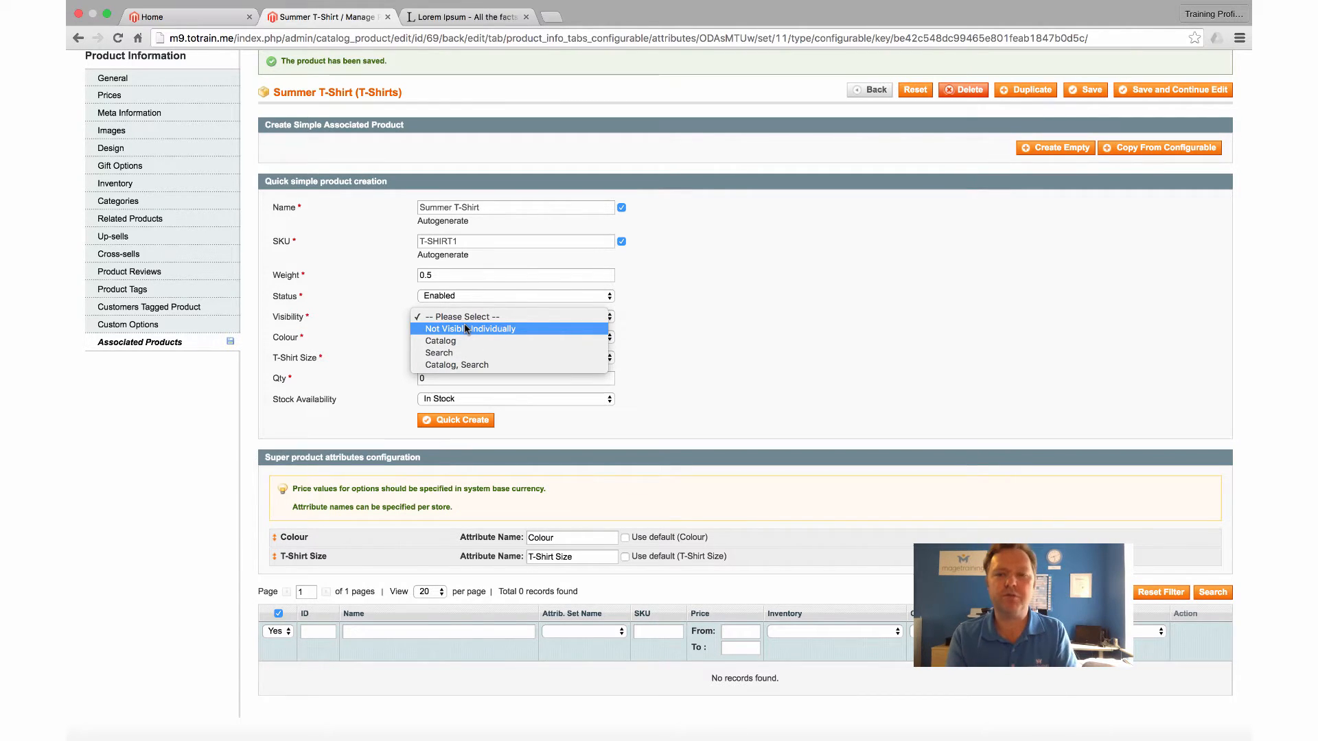
click(467, 330)
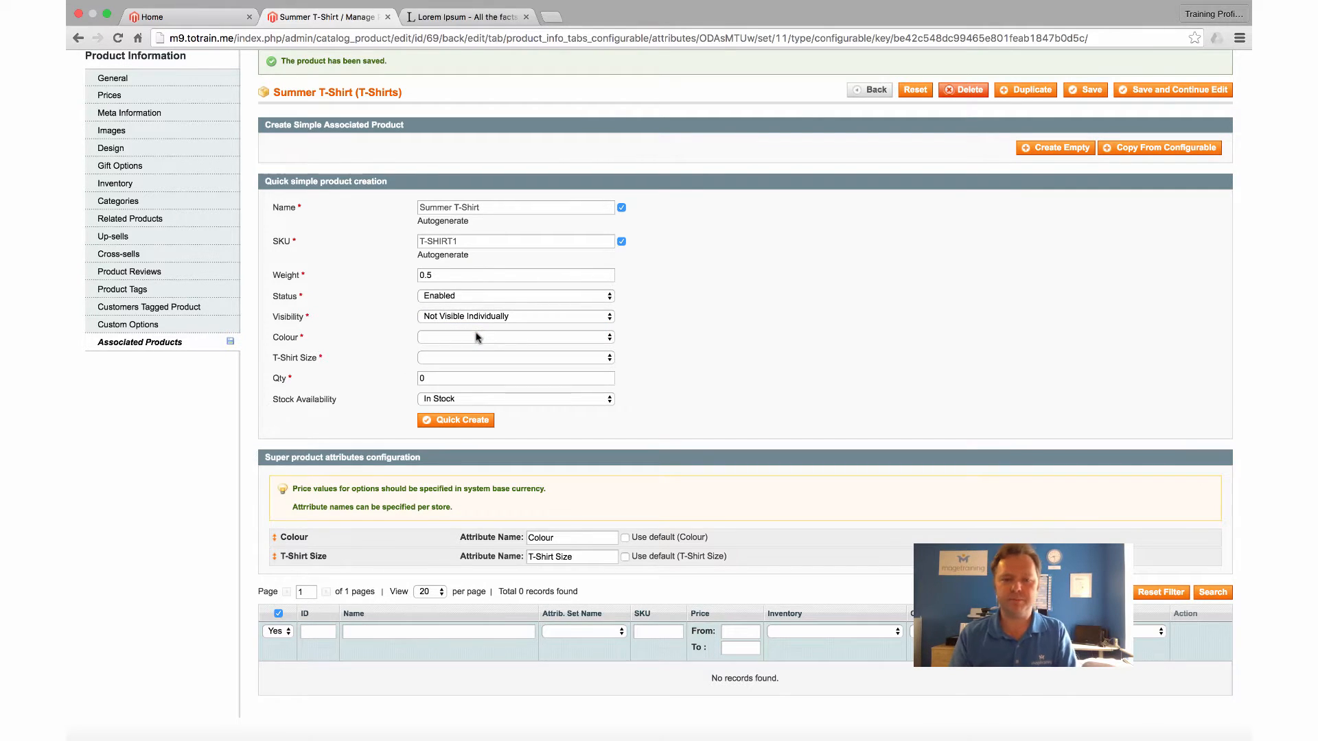
Quick-create a simple product with colour Blue, T-Shirt Size Small and quantity 10.
click(473, 338)
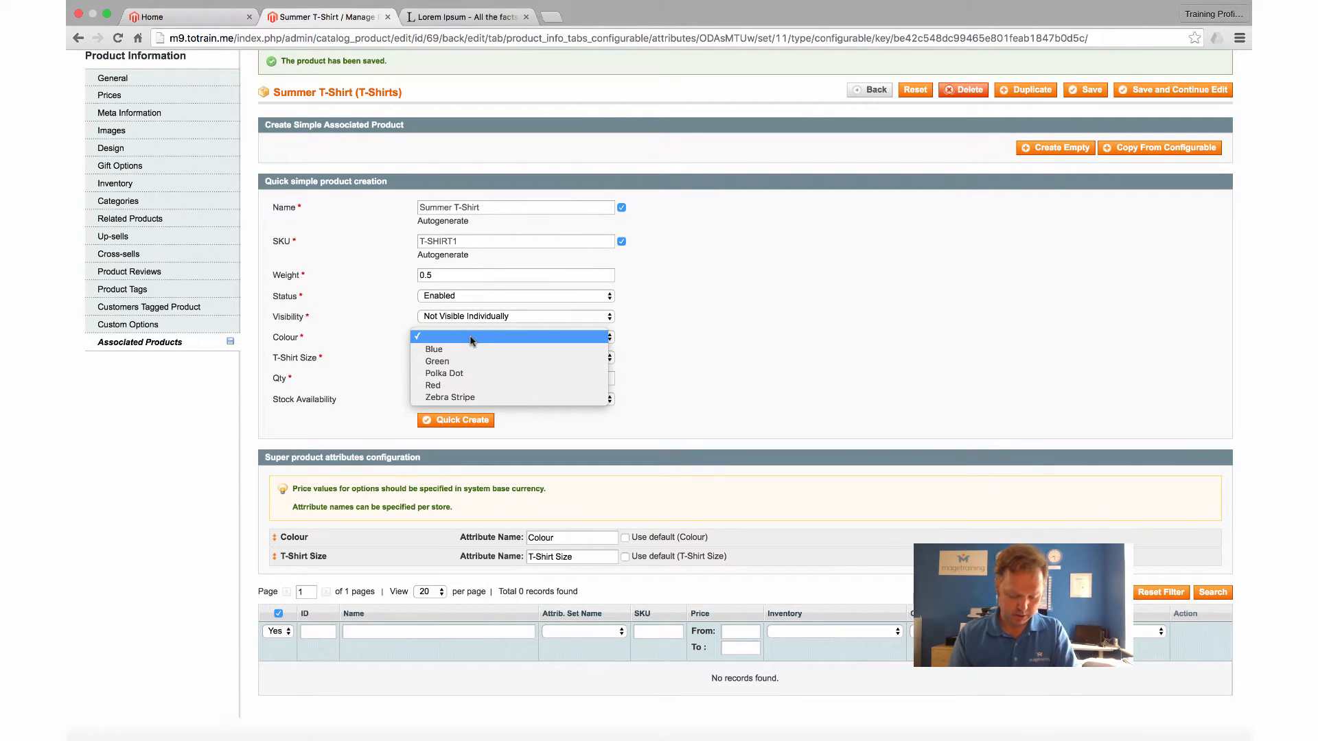
click(458, 349)
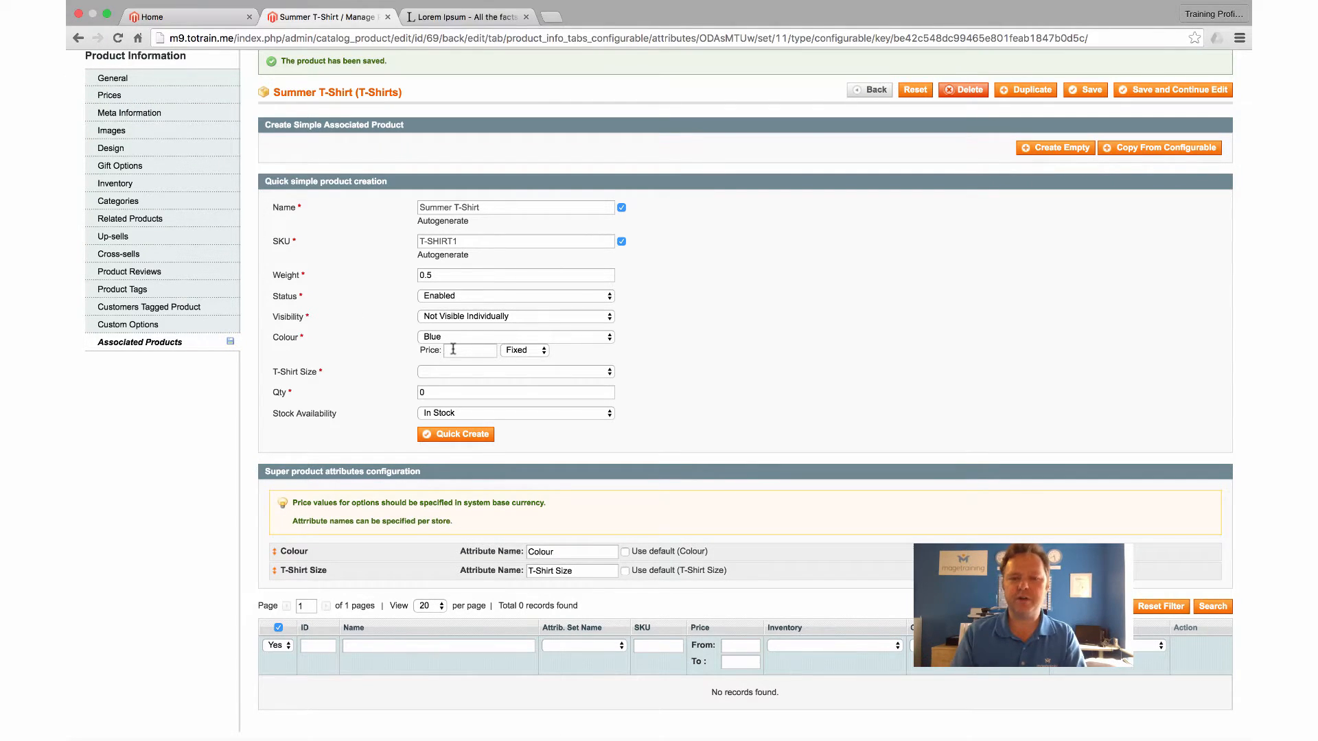
click(440, 374)
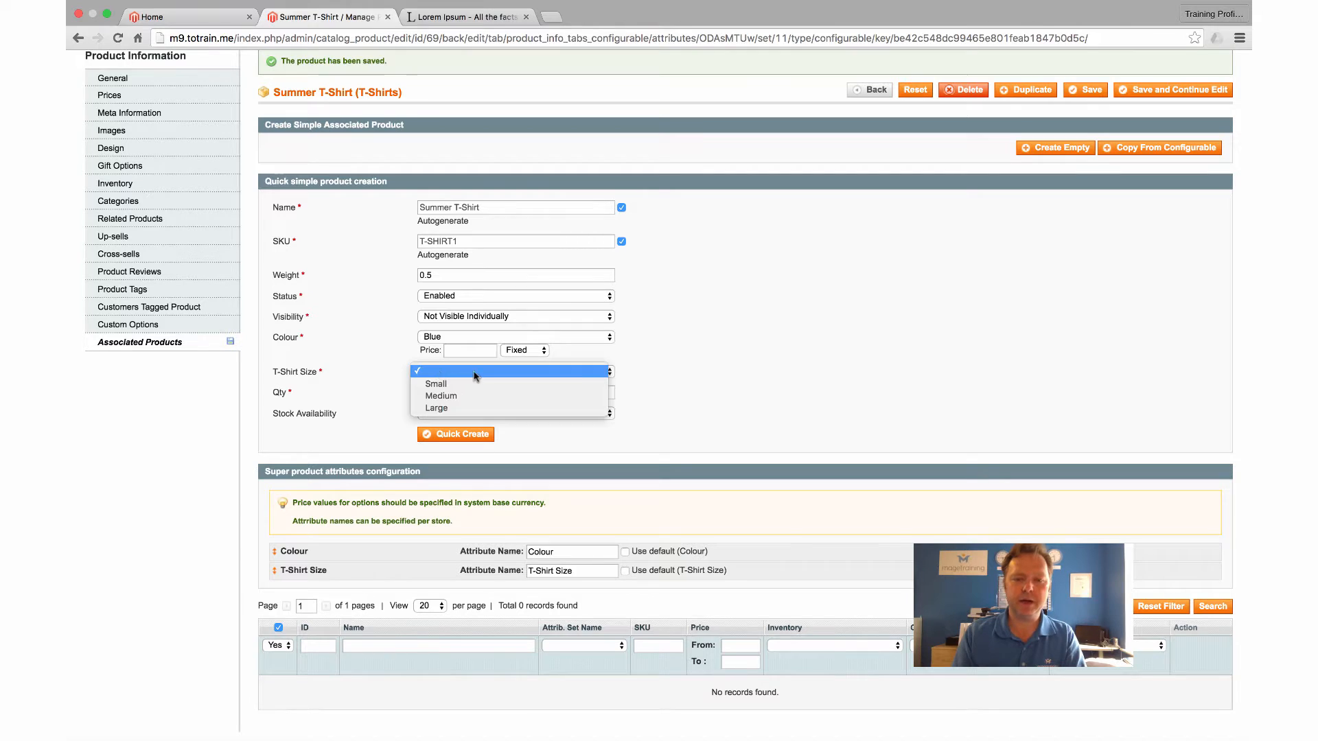
click(477, 390)
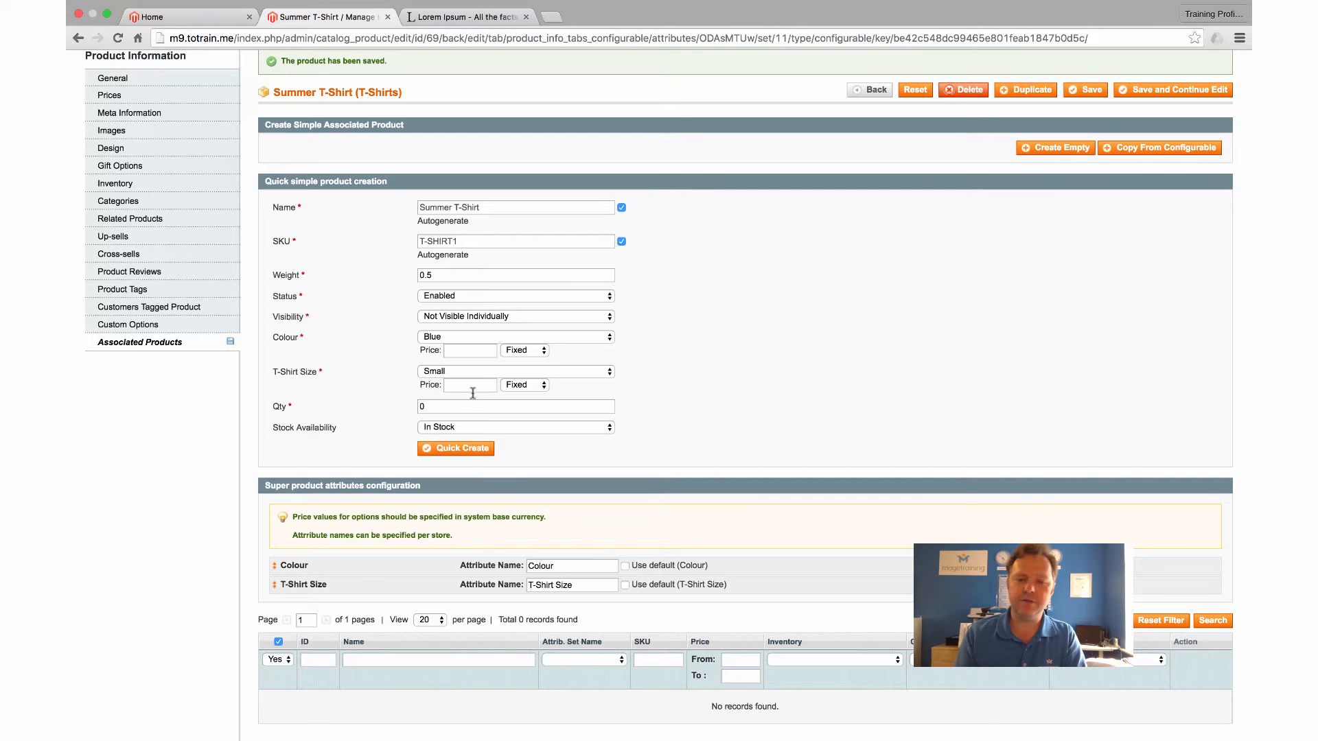
drag(437, 406, 371, 398)
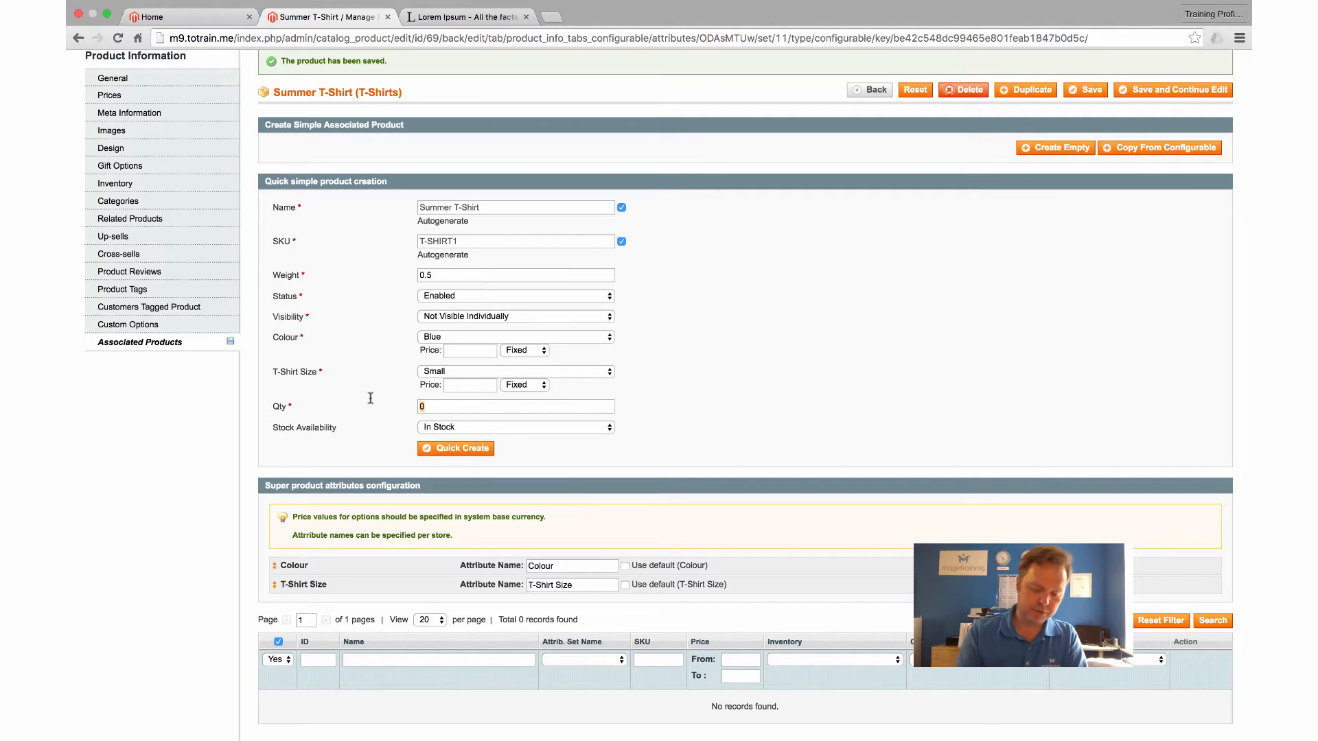
text(10)
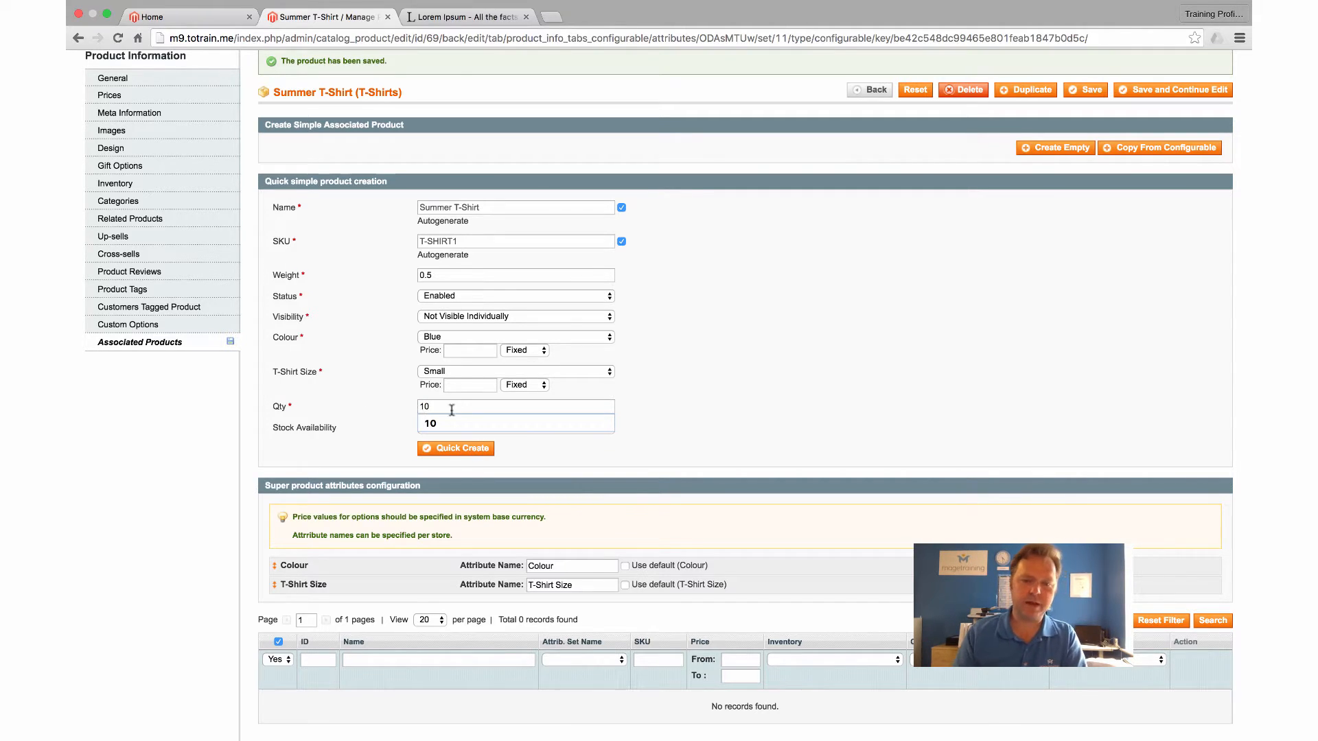
click(445, 422)
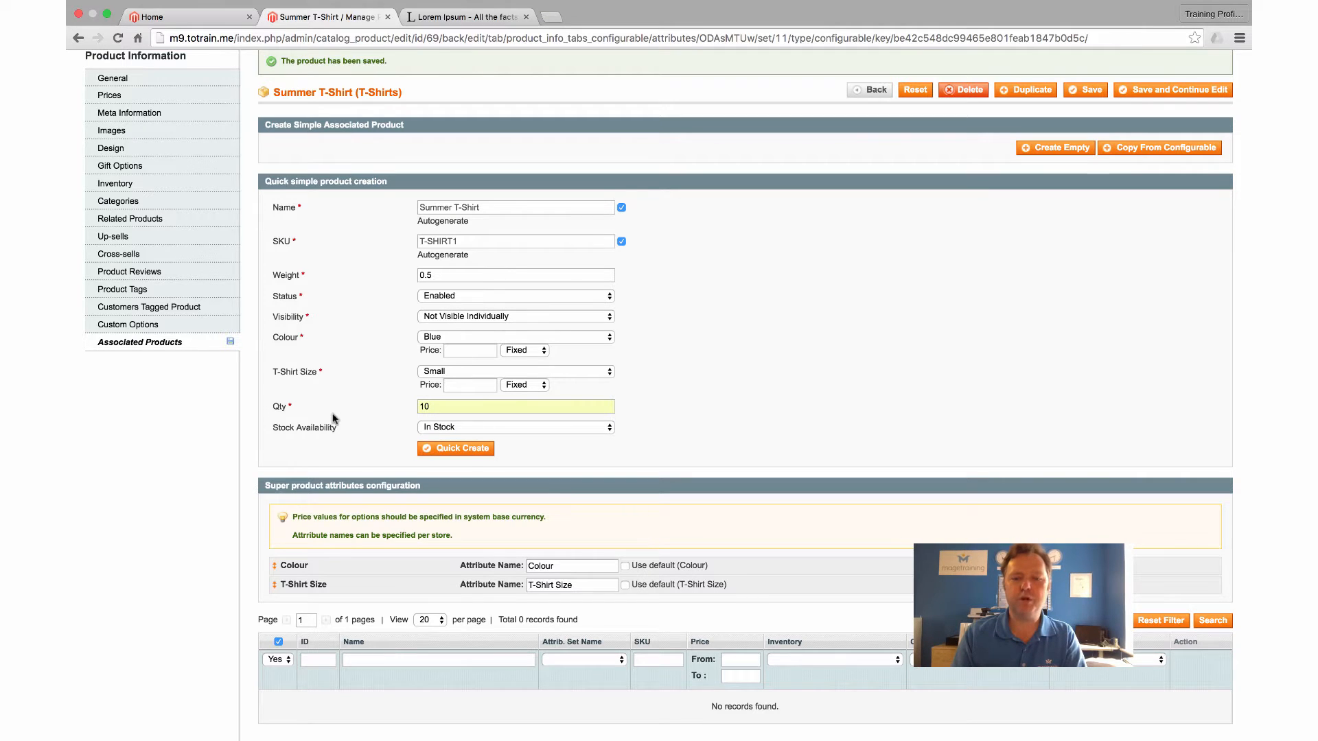
click(458, 451)
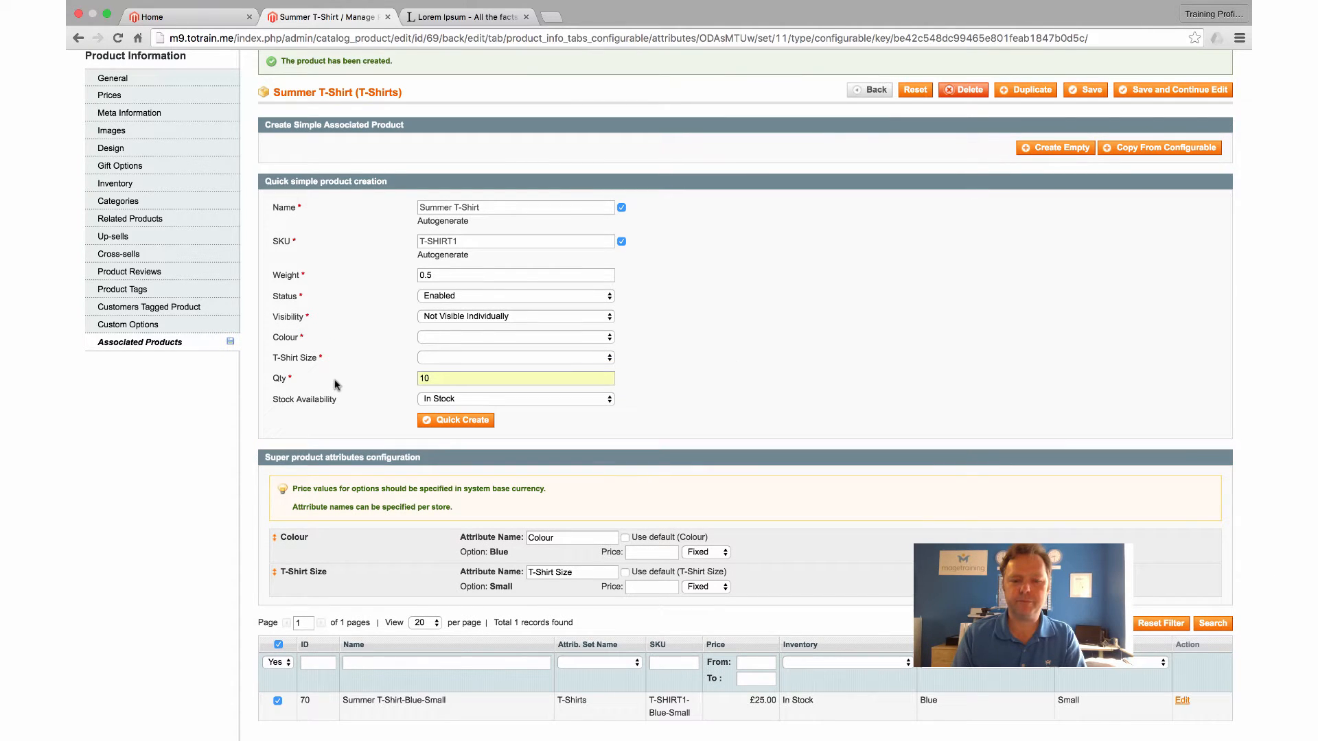
Quick-create the Blue simple product in T-Shirt Size Medium.
scroll(425, 484, down, 4)
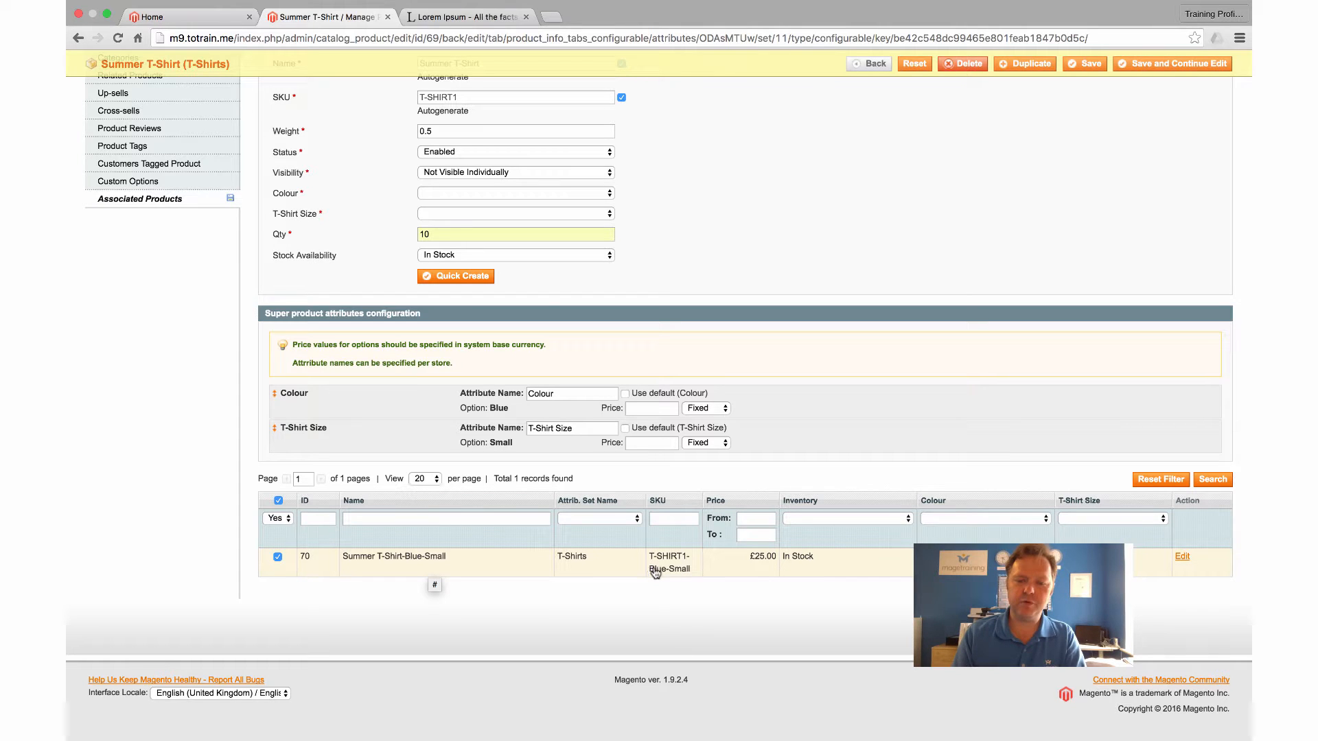
scroll(611, 576, up, 5)
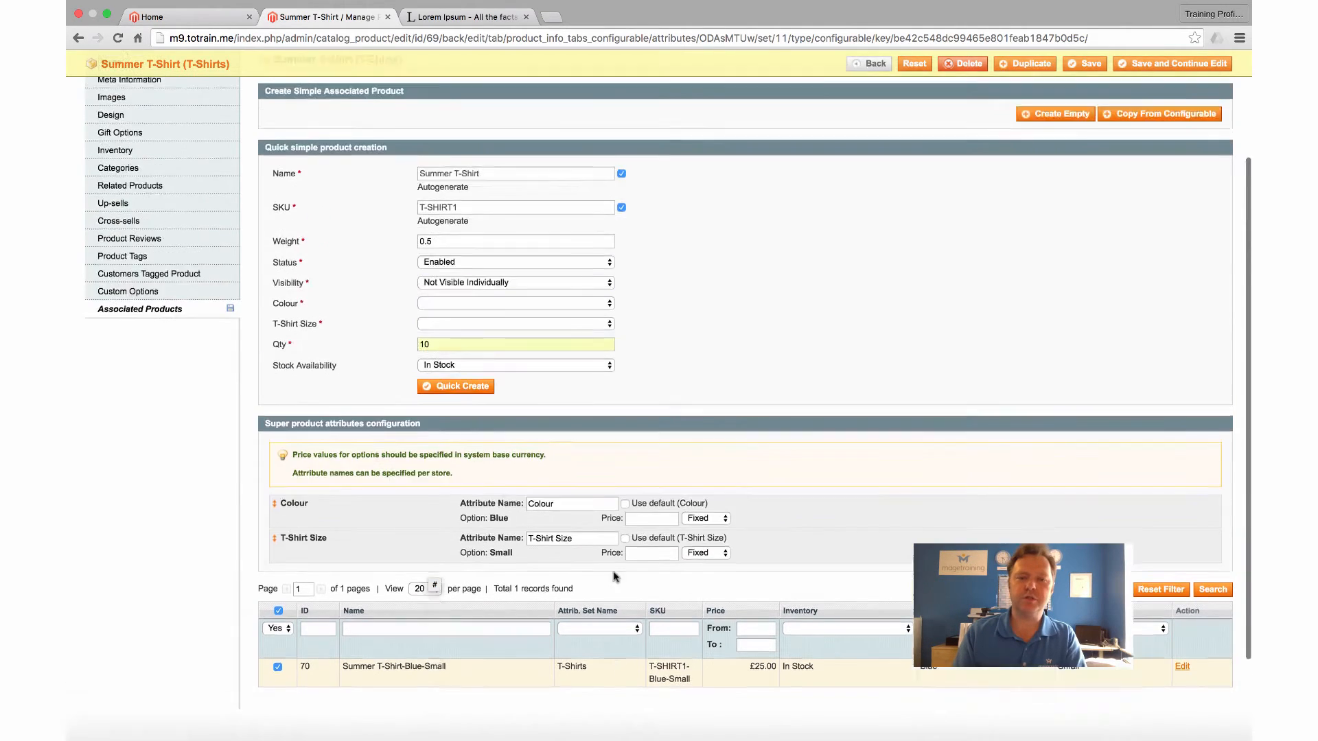
scroll(338, 387, down, 3)
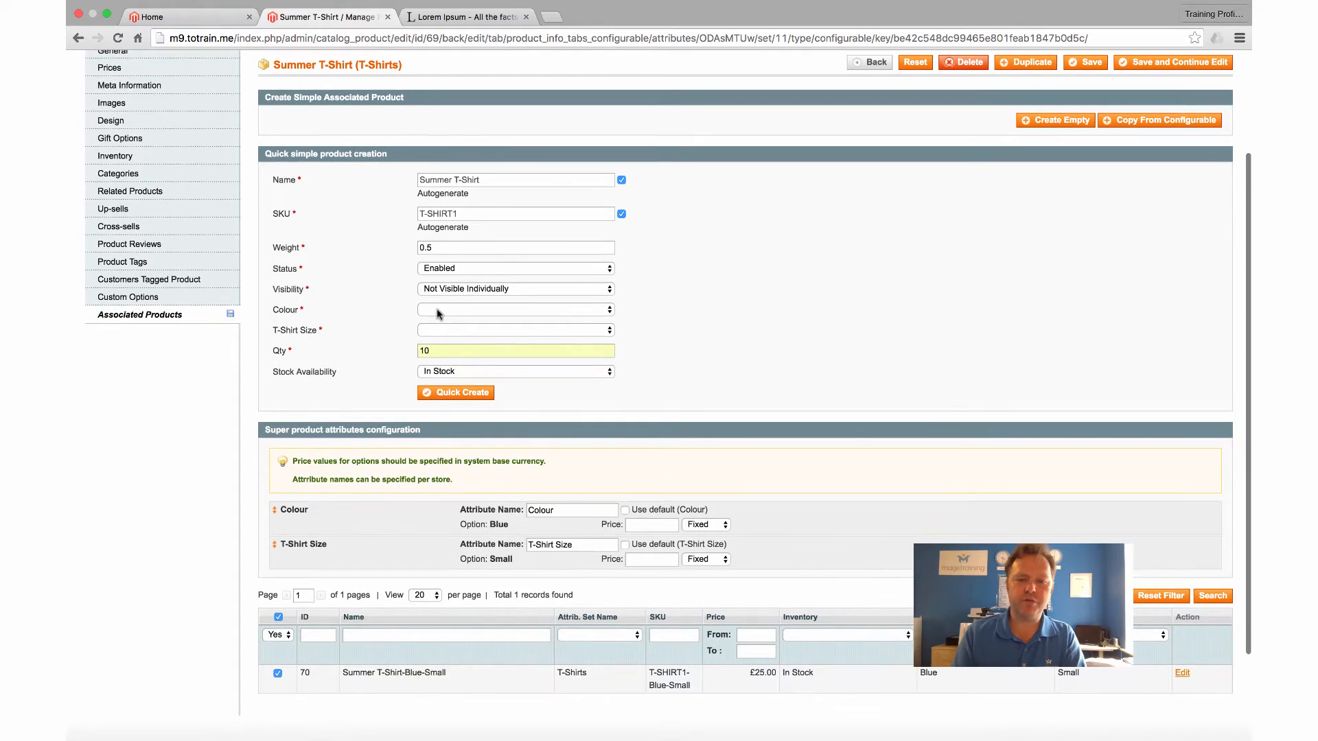
click(467, 309)
click(467, 322)
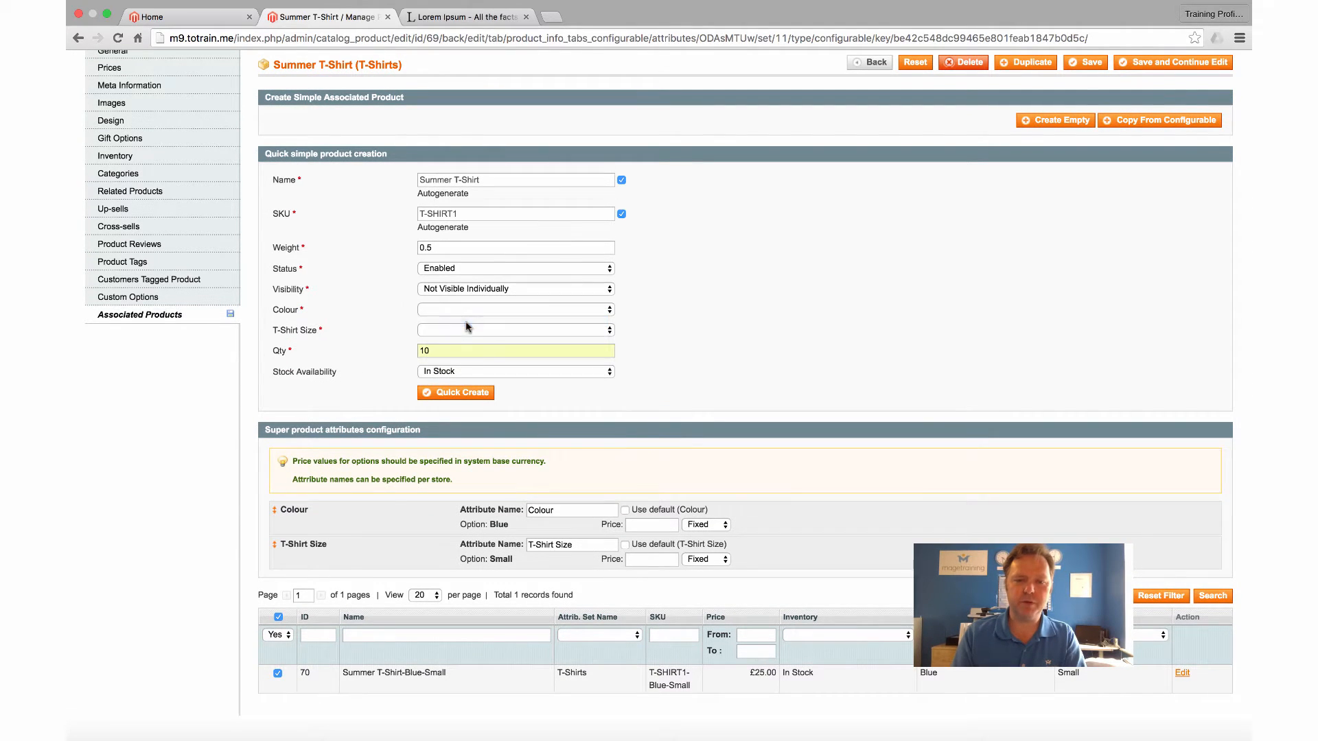
click(469, 332)
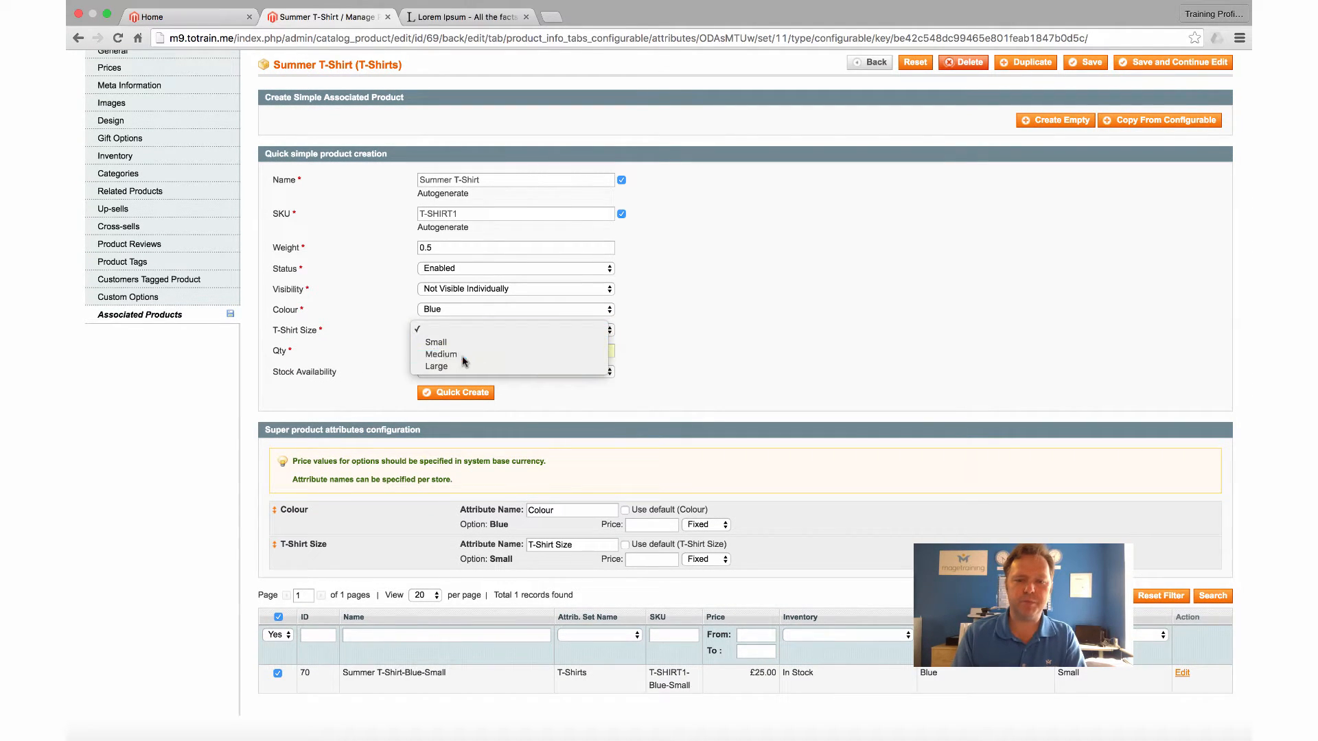
click(463, 356)
click(459, 406)
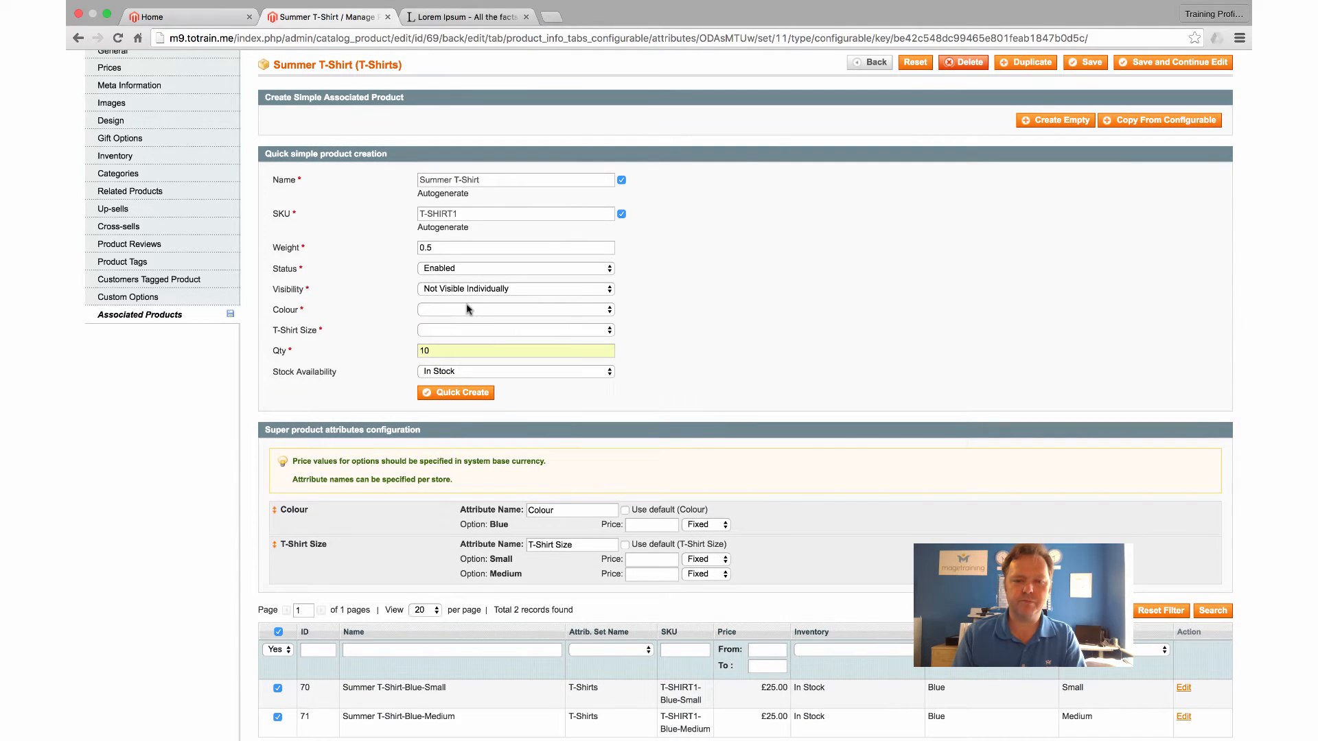
Quick-create the Blue simple product in T-Shirt Size Large.
click(465, 311)
click(459, 323)
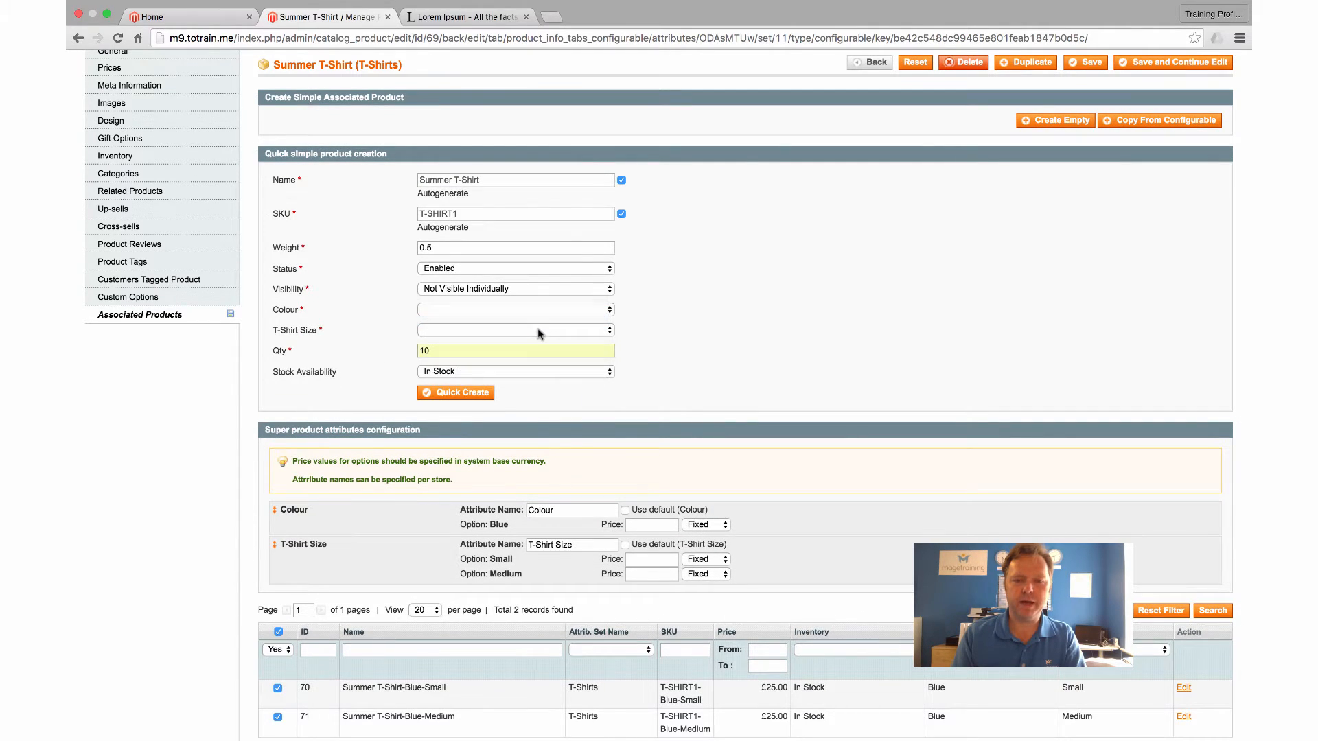
click(493, 331)
click(462, 366)
click(473, 403)
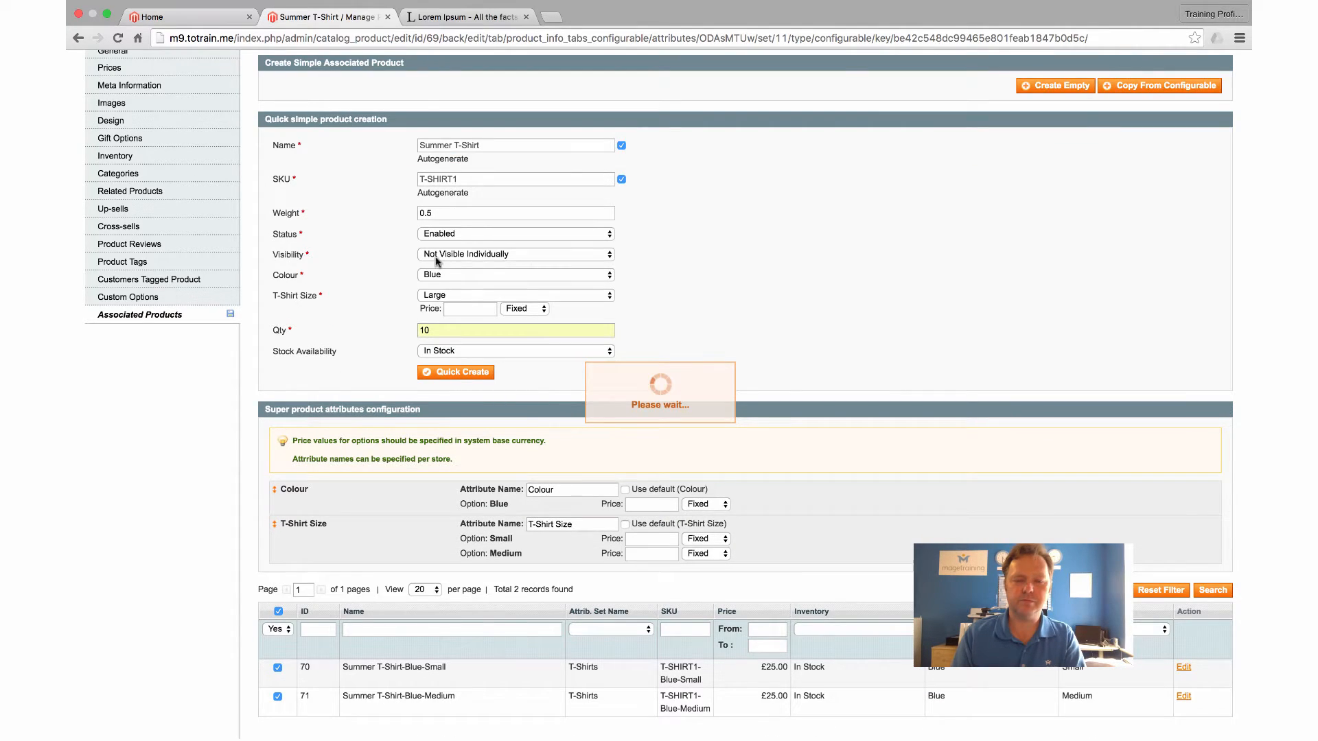
Quick-create a simple product with colour Green and T-Shirt Size Small.
click(454, 310)
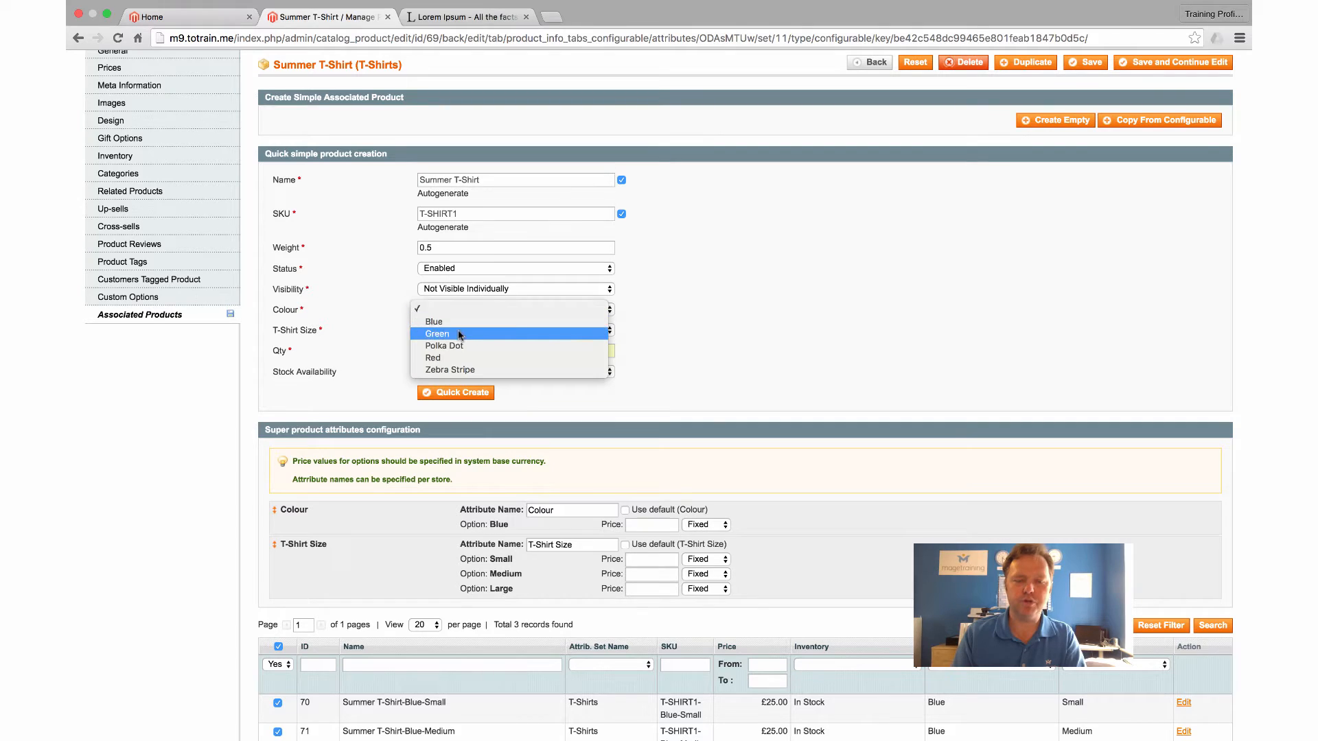
click(443, 333)
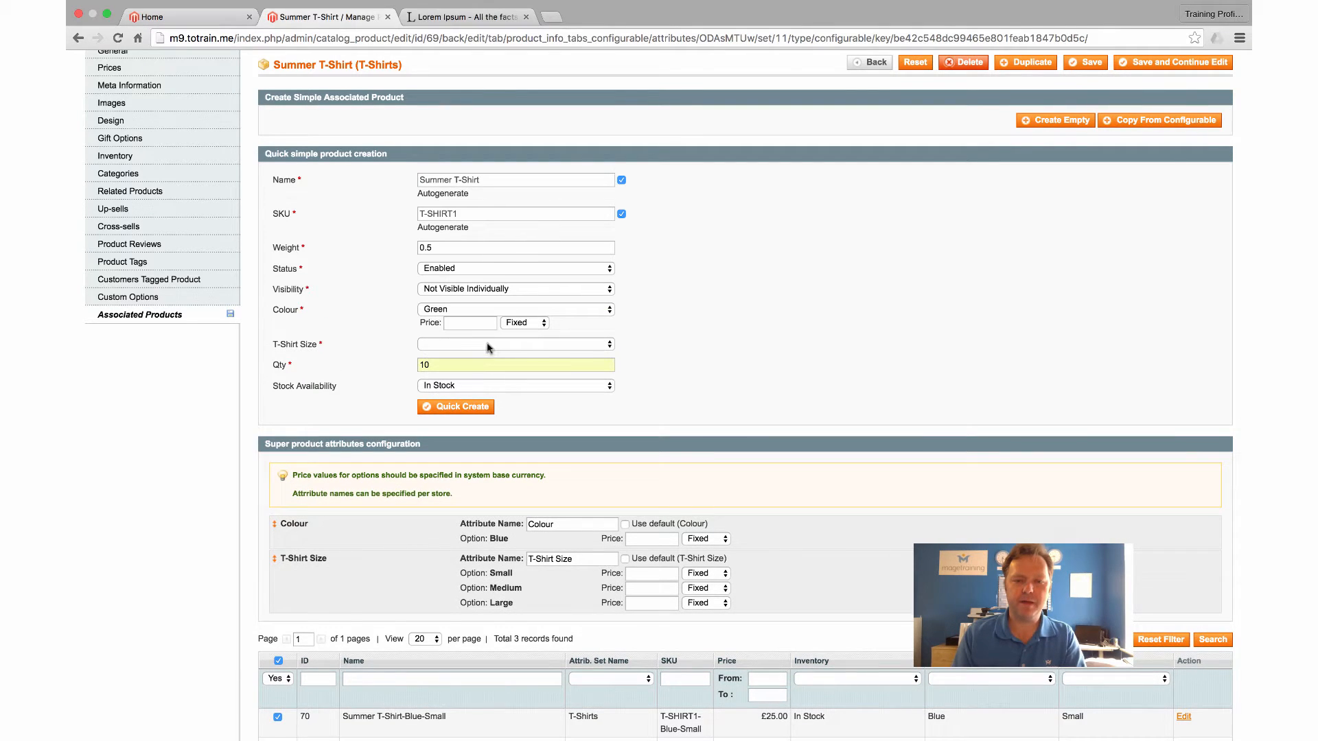
click(488, 345)
click(488, 357)
click(475, 408)
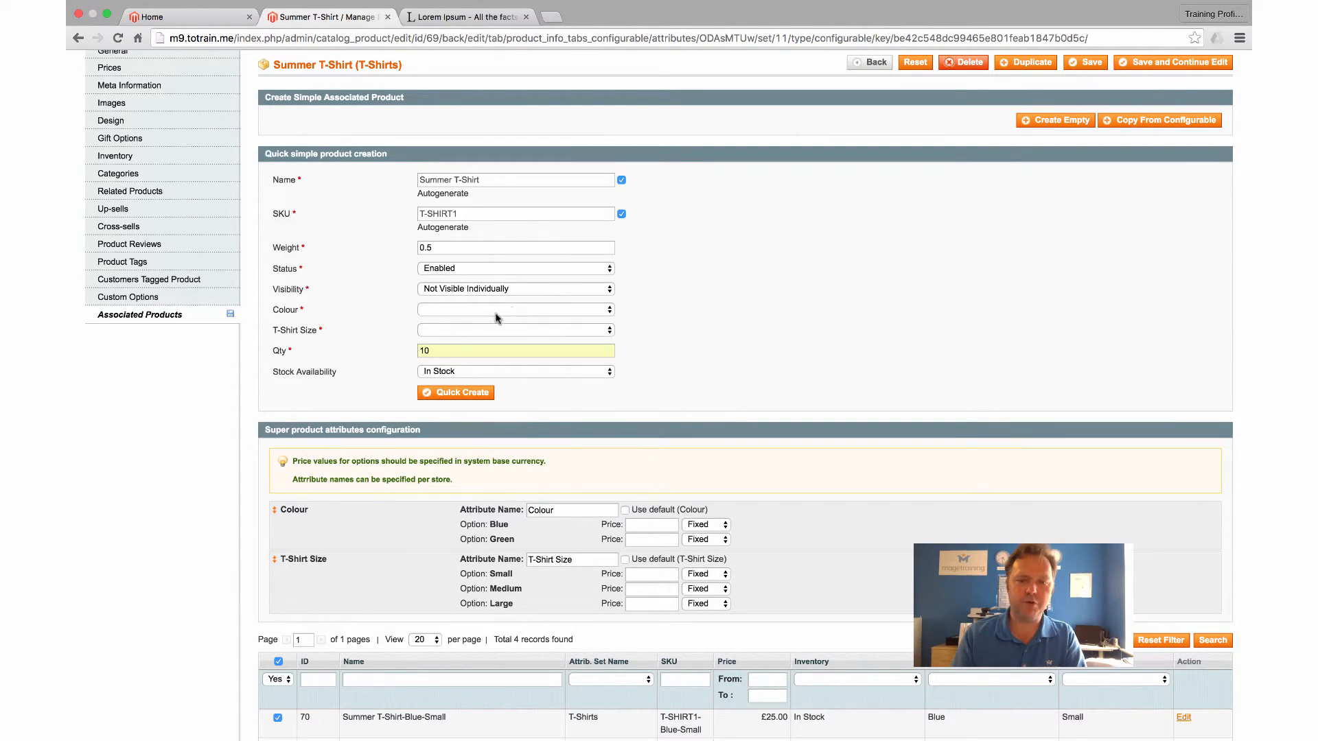
Quick-create the Green simple product in T-Shirt Size Medium.
click(526, 314)
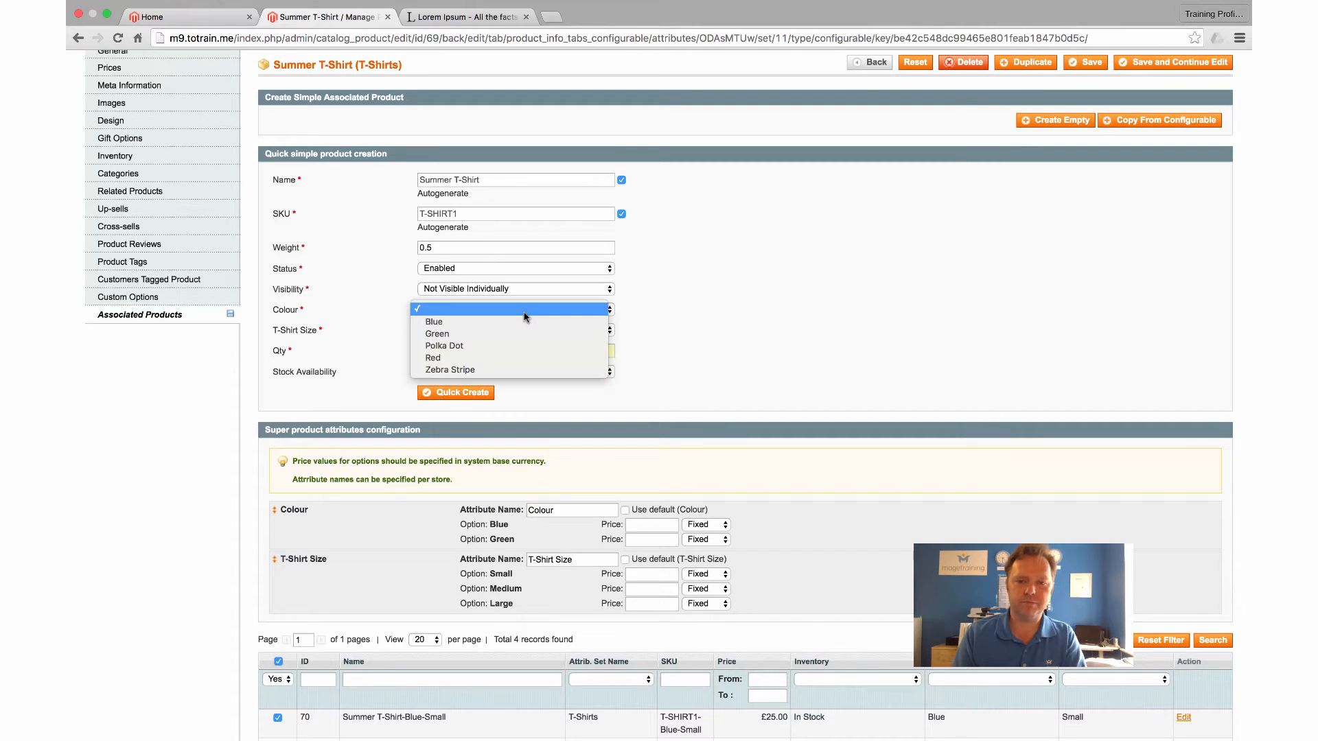
click(526, 333)
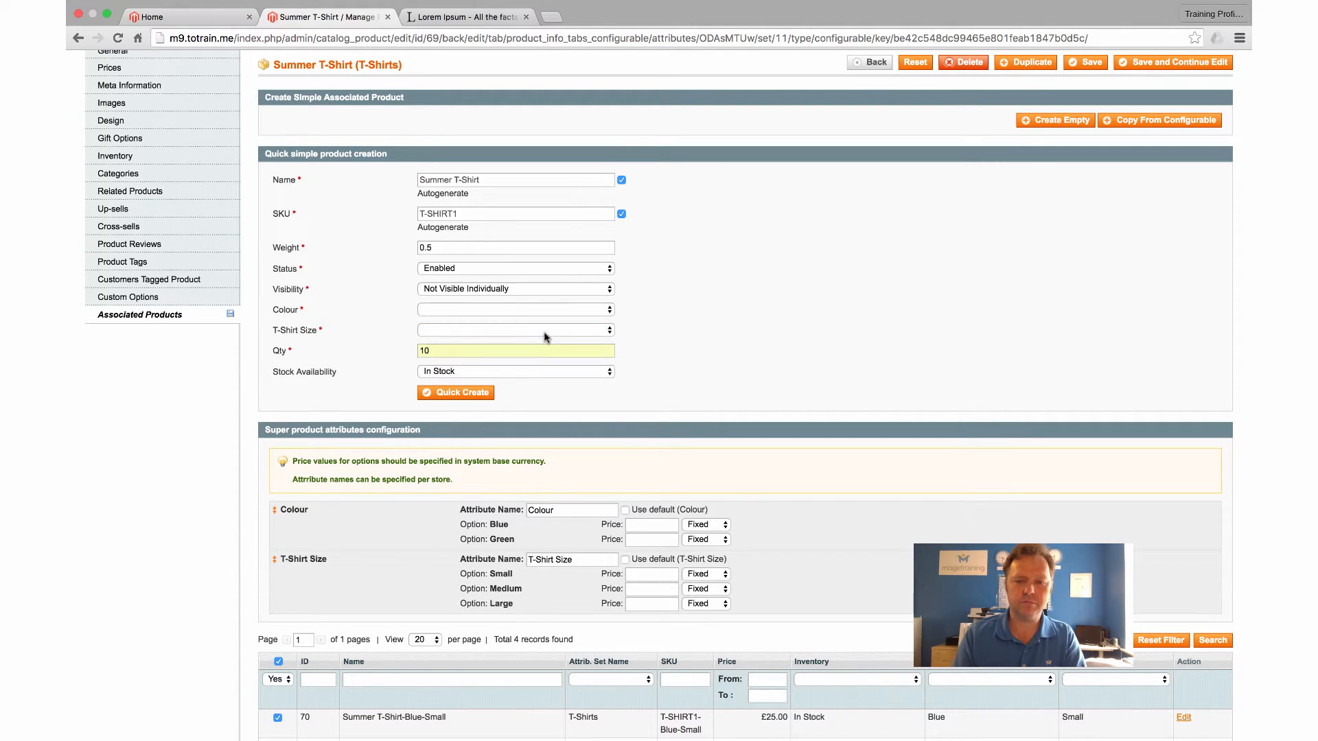
click(529, 334)
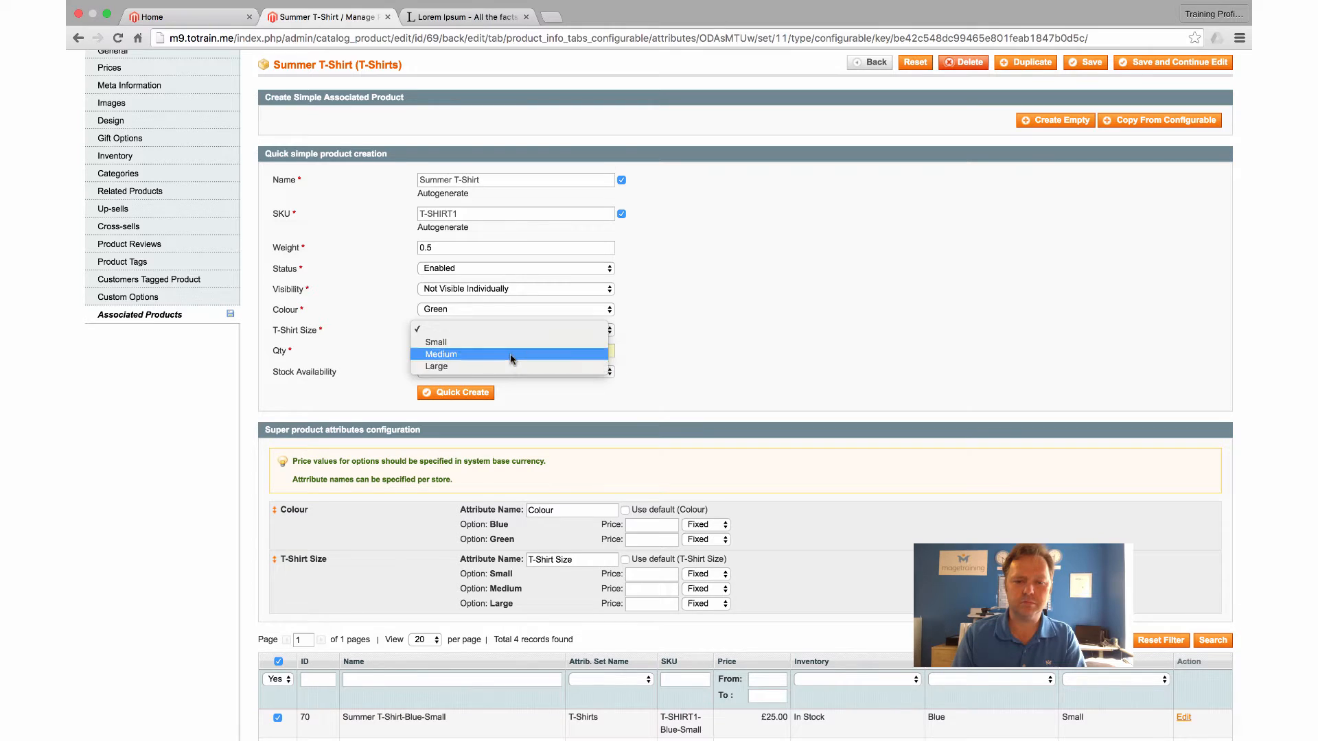
click(476, 390)
click(476, 392)
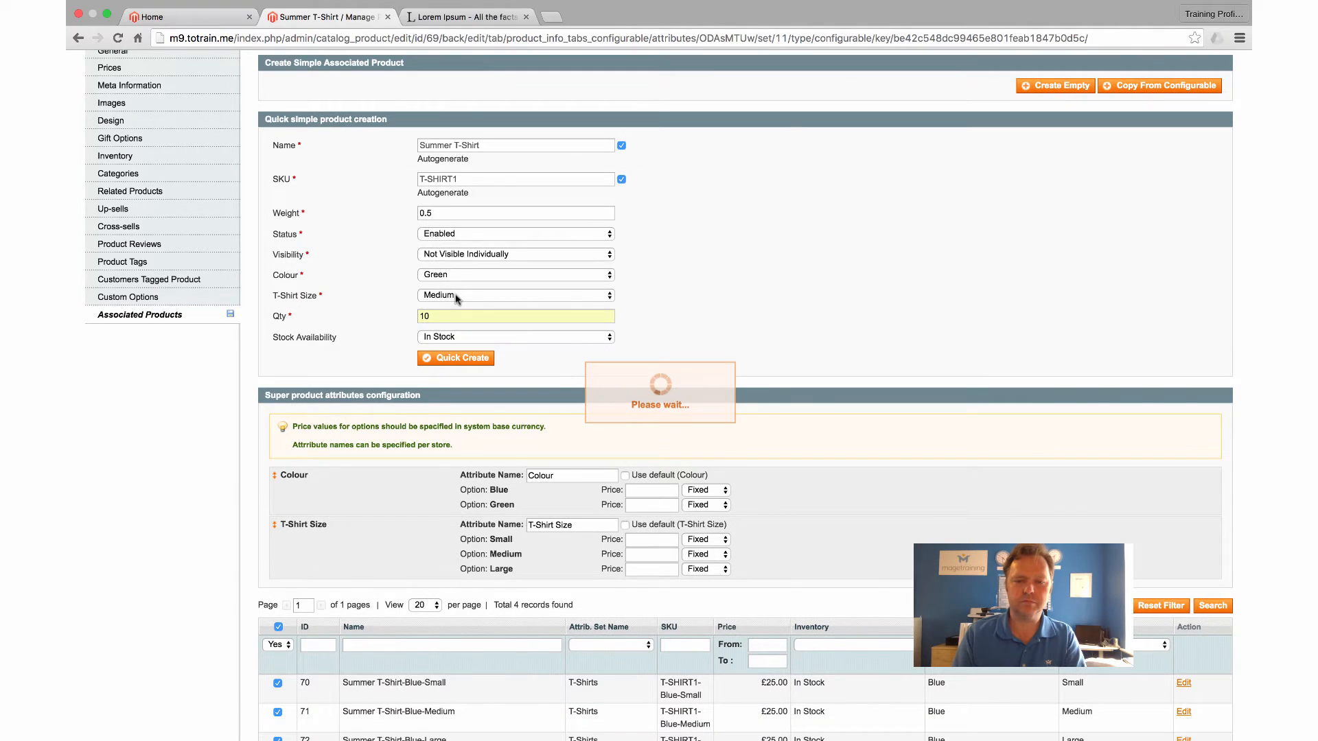
Quick-create the Green simple product in T-Shirt Size Large.
click(465, 310)
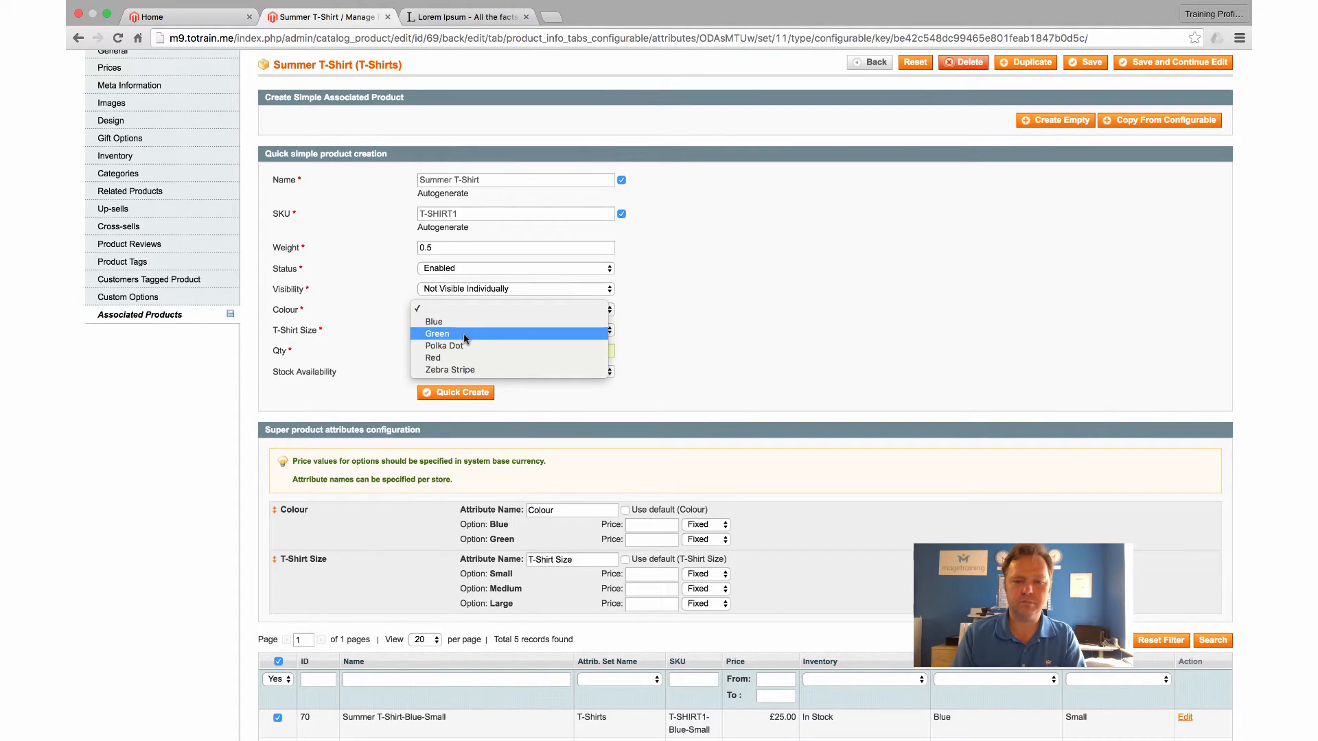
click(465, 334)
click(480, 332)
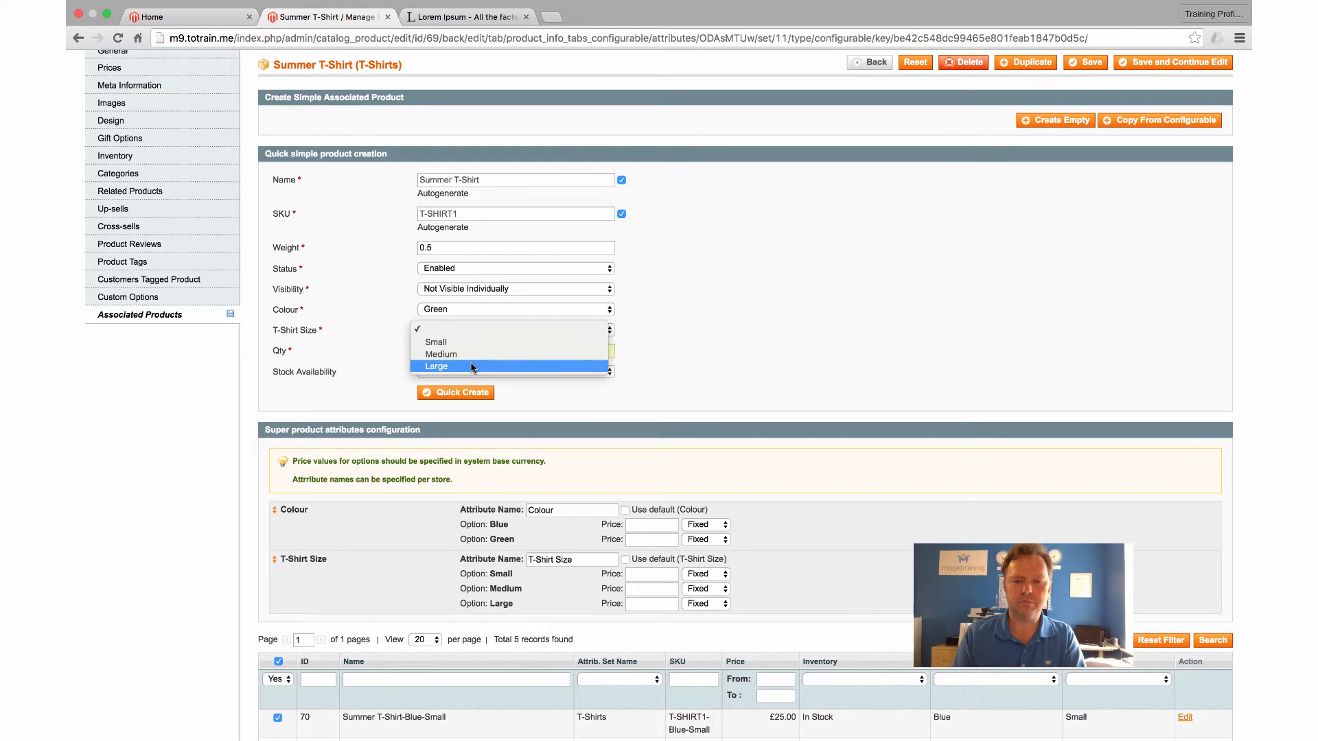
click(523, 368)
click(473, 392)
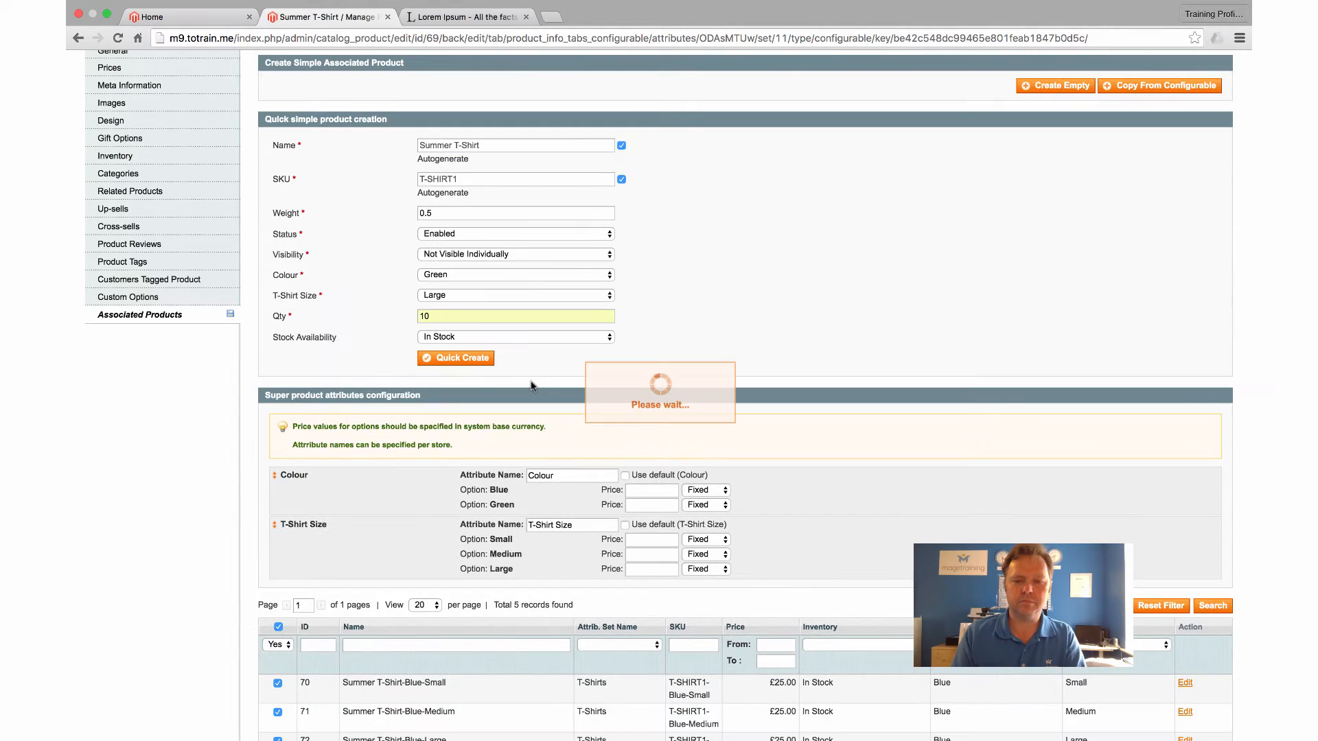
Quick-create a simple product with colour Red and T-Shirt Size Small.
click(457, 309)
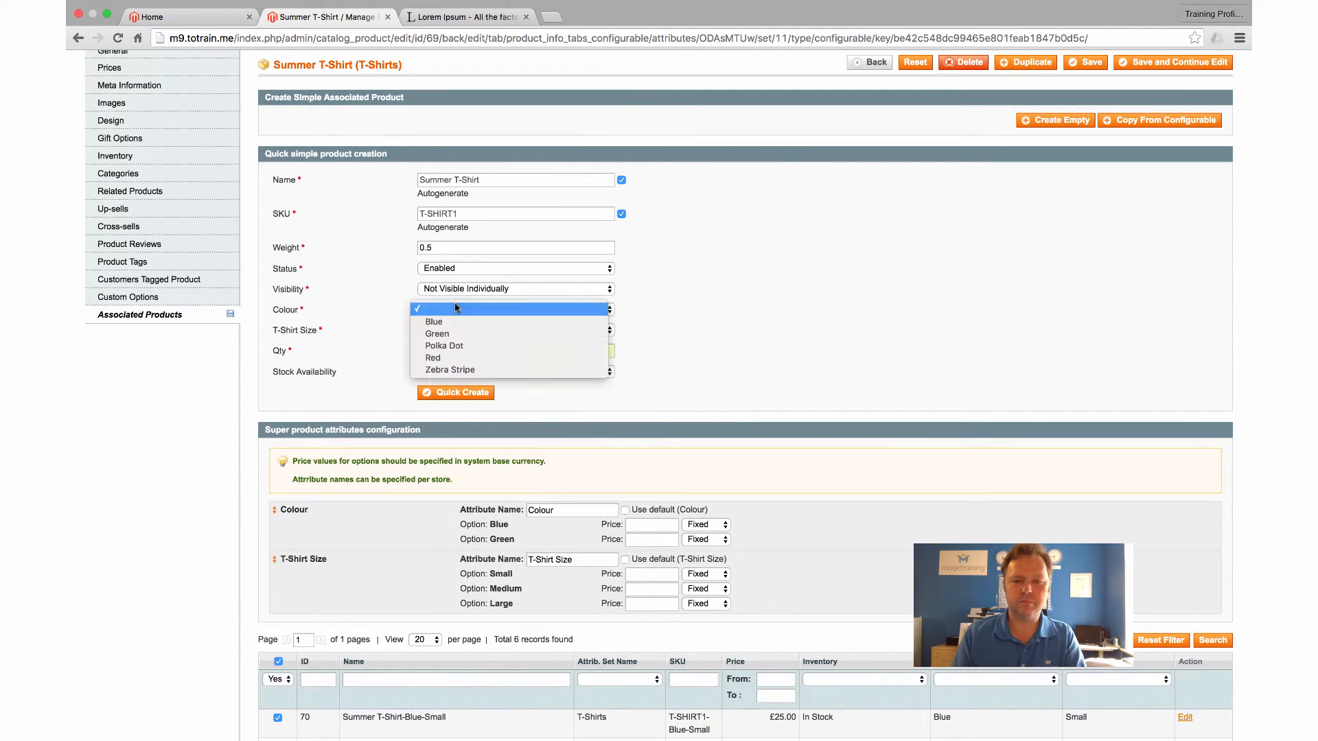
click(475, 358)
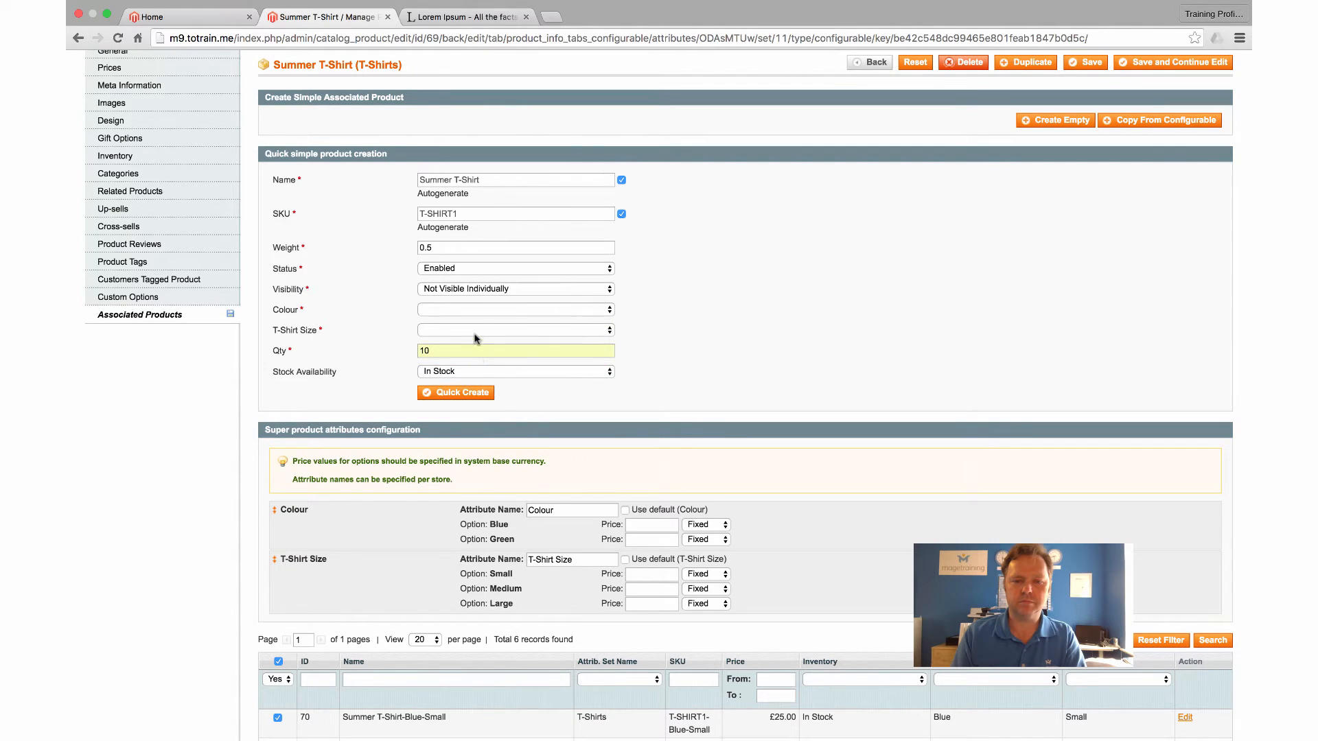
click(471, 344)
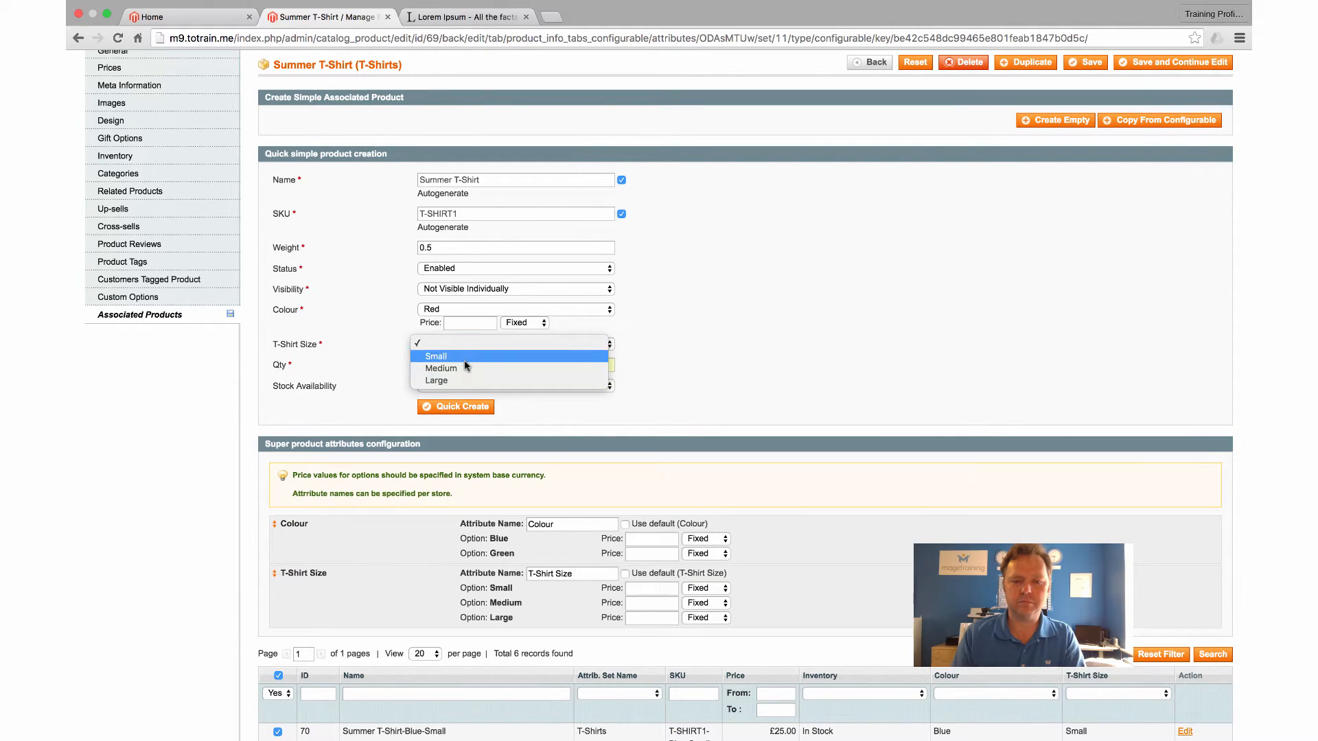
key(Return)
click(463, 407)
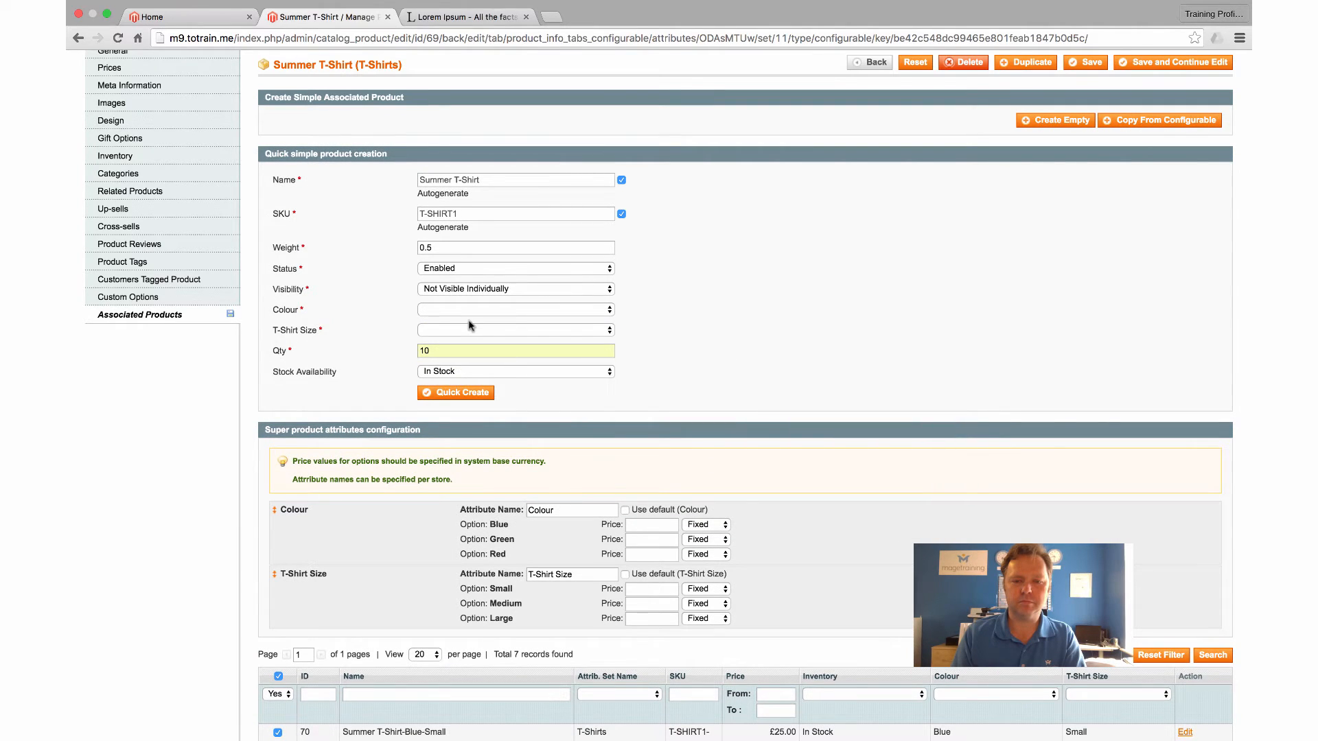
Quick-create the Red simple product in T-Shirt Size Medium.
click(467, 309)
click(453, 358)
click(467, 333)
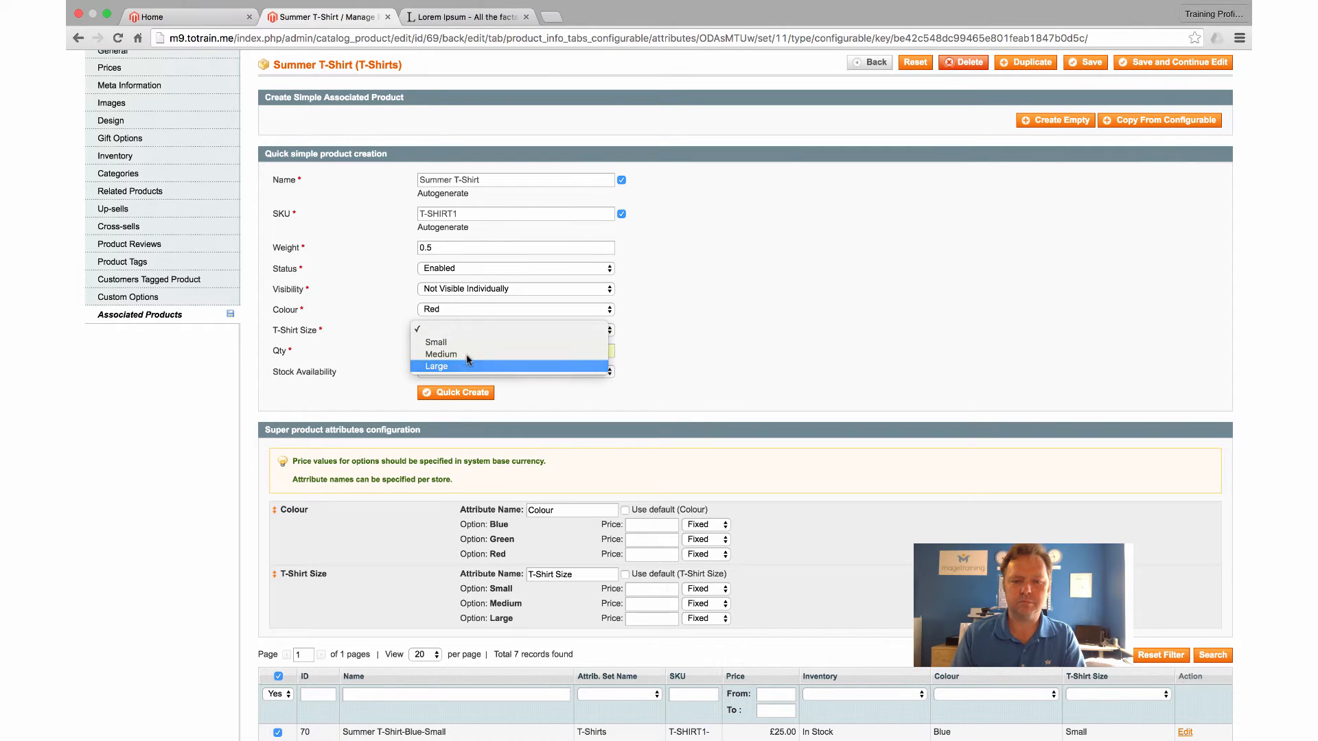
click(467, 365)
click(467, 333)
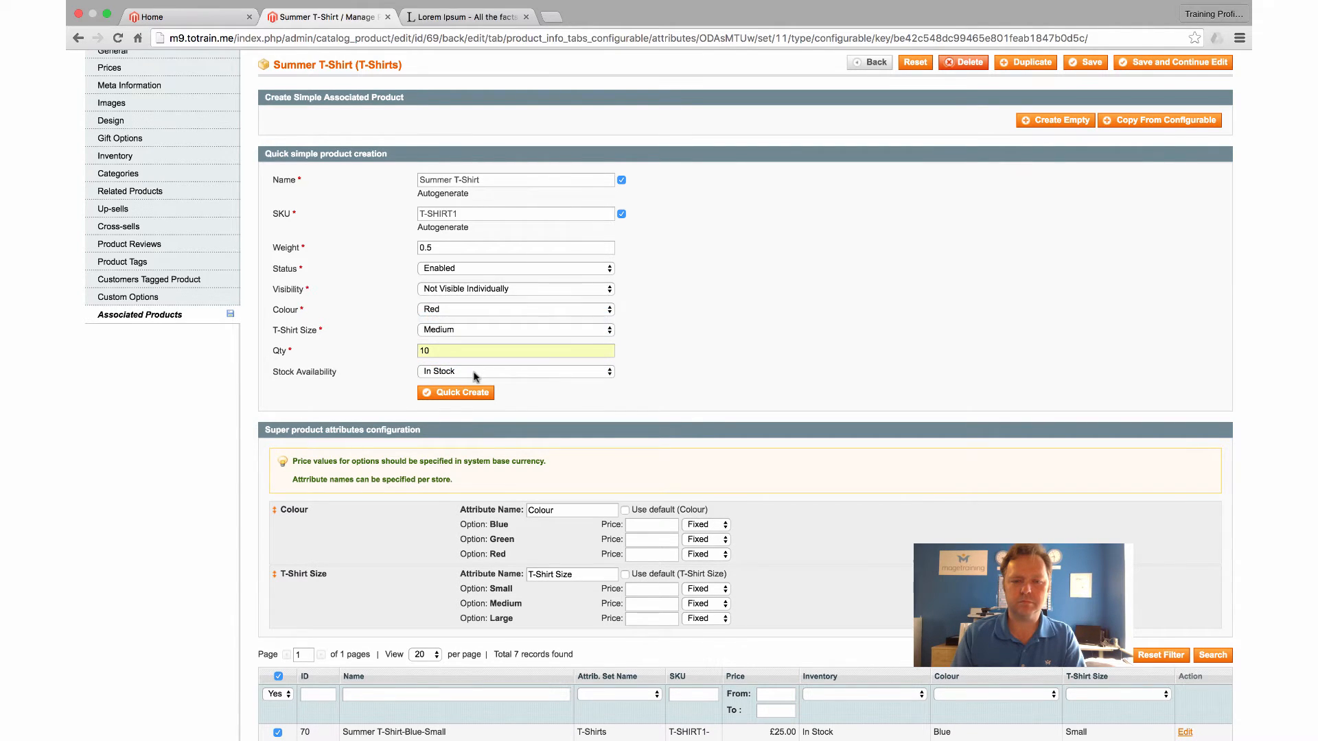
click(482, 392)
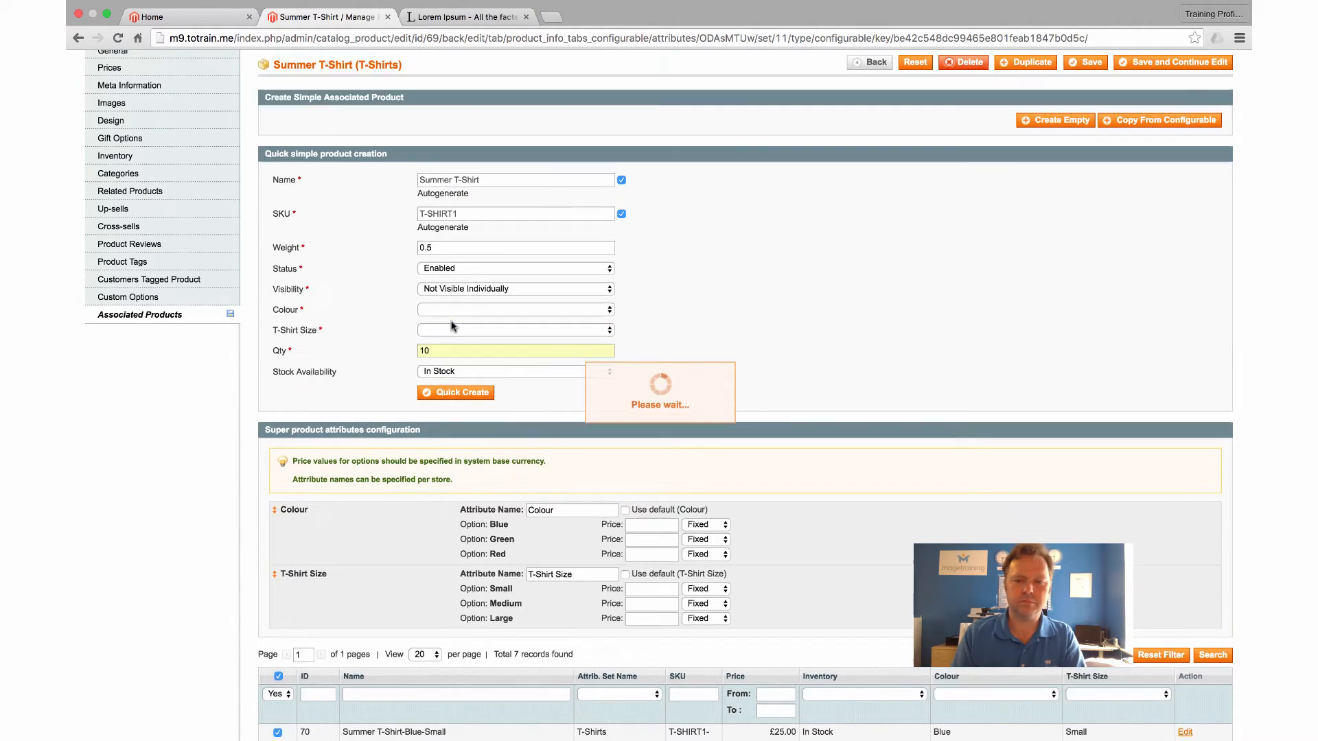
Quick-create the Red simple product in T-Shirt Size Large.
click(459, 310)
click(484, 355)
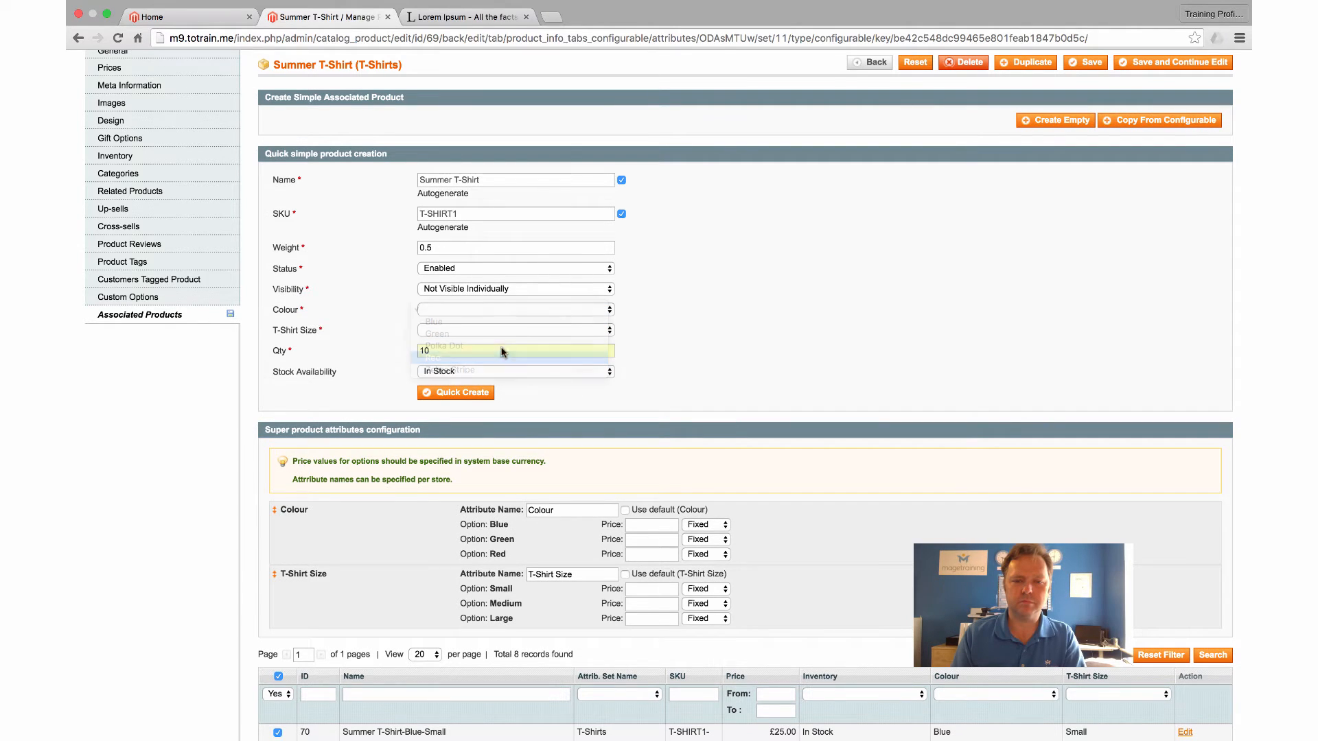
click(483, 331)
click(474, 367)
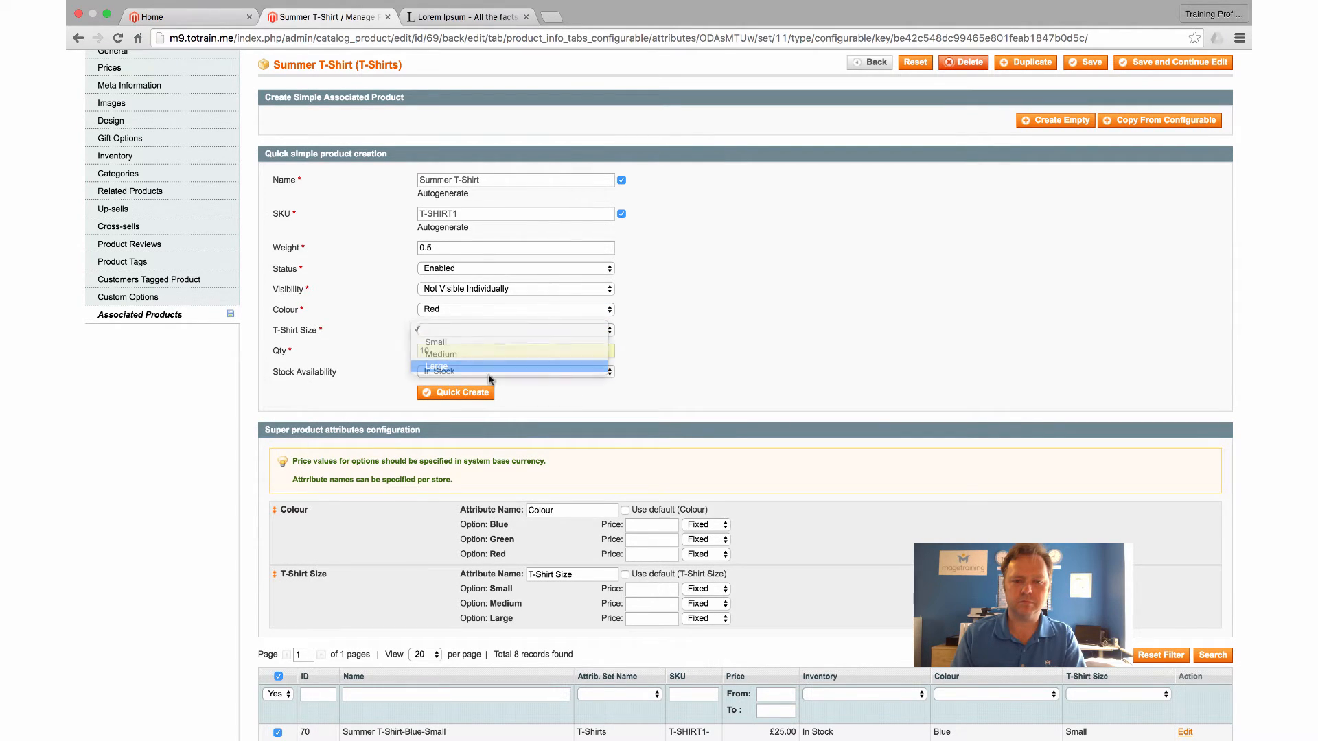
click(456, 394)
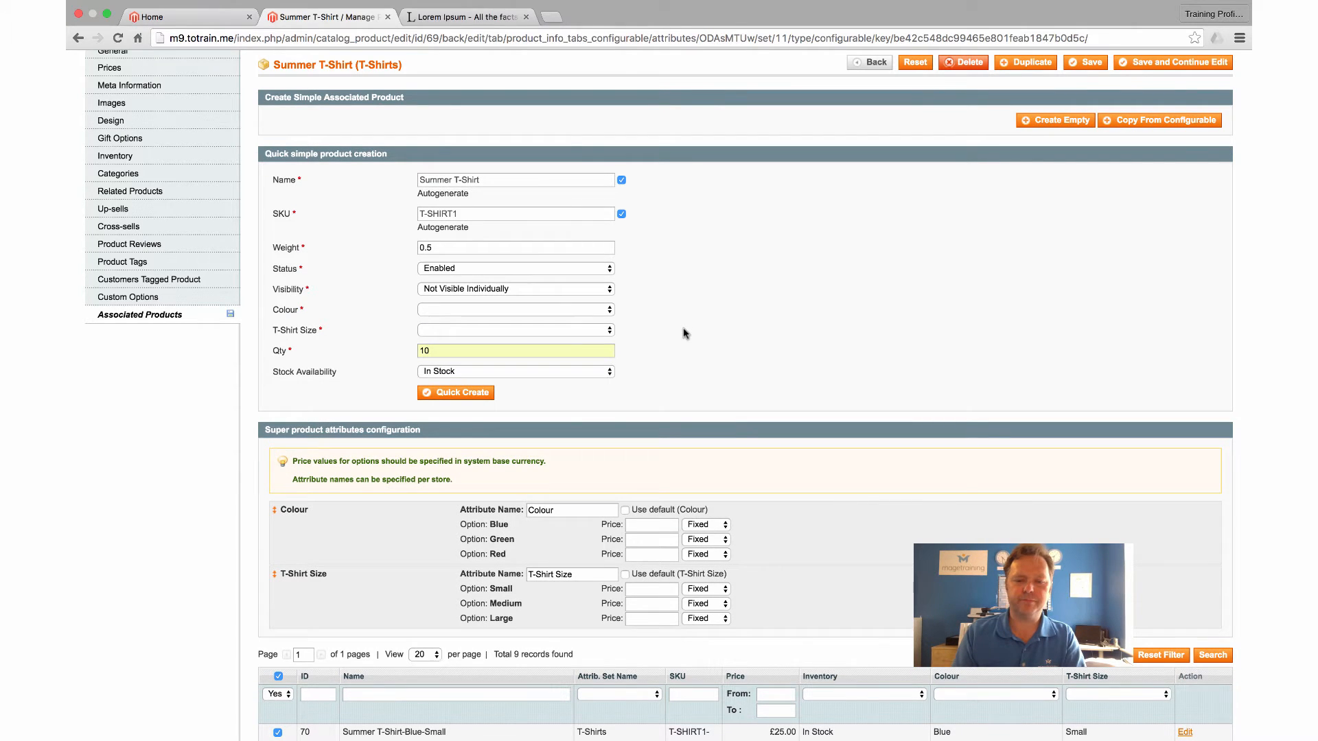
Review the associated simple products in the grid and the choices available for the Colour attribute.
scroll(683, 334, down, 5)
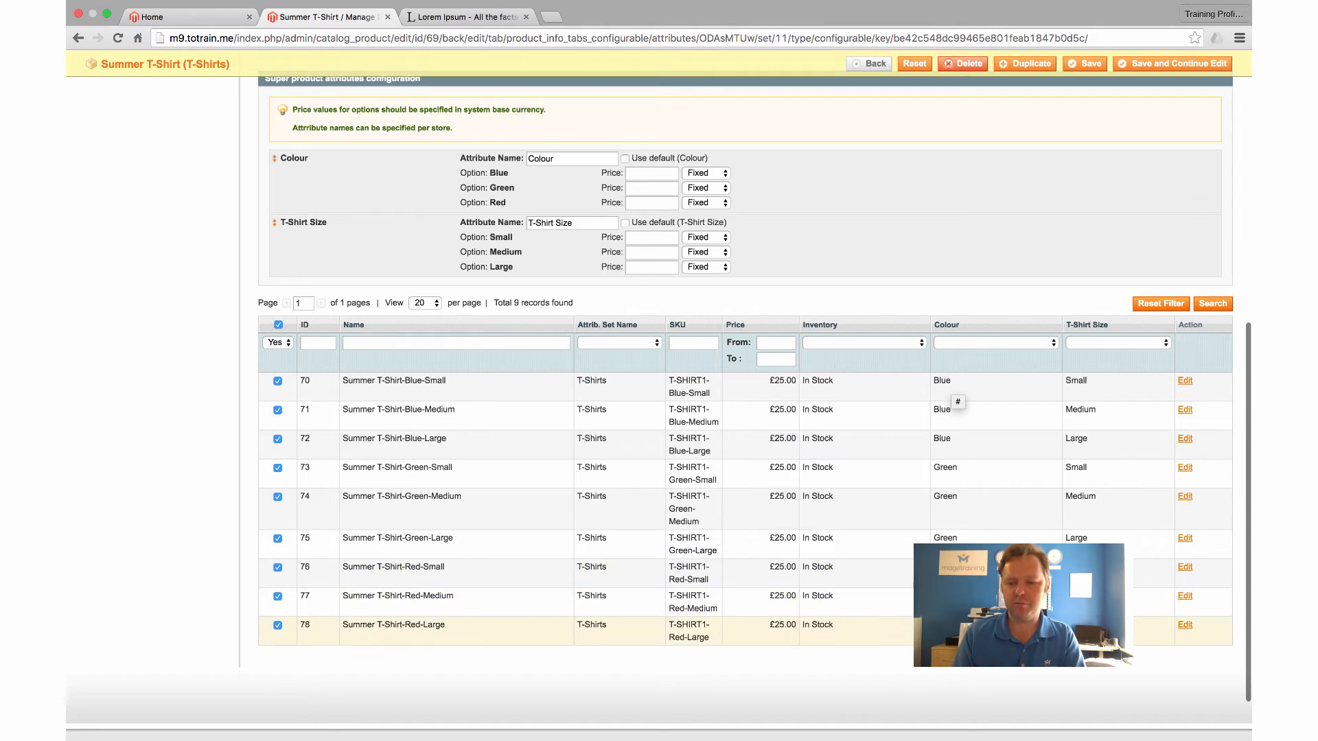
scroll(932, 539, up, 3)
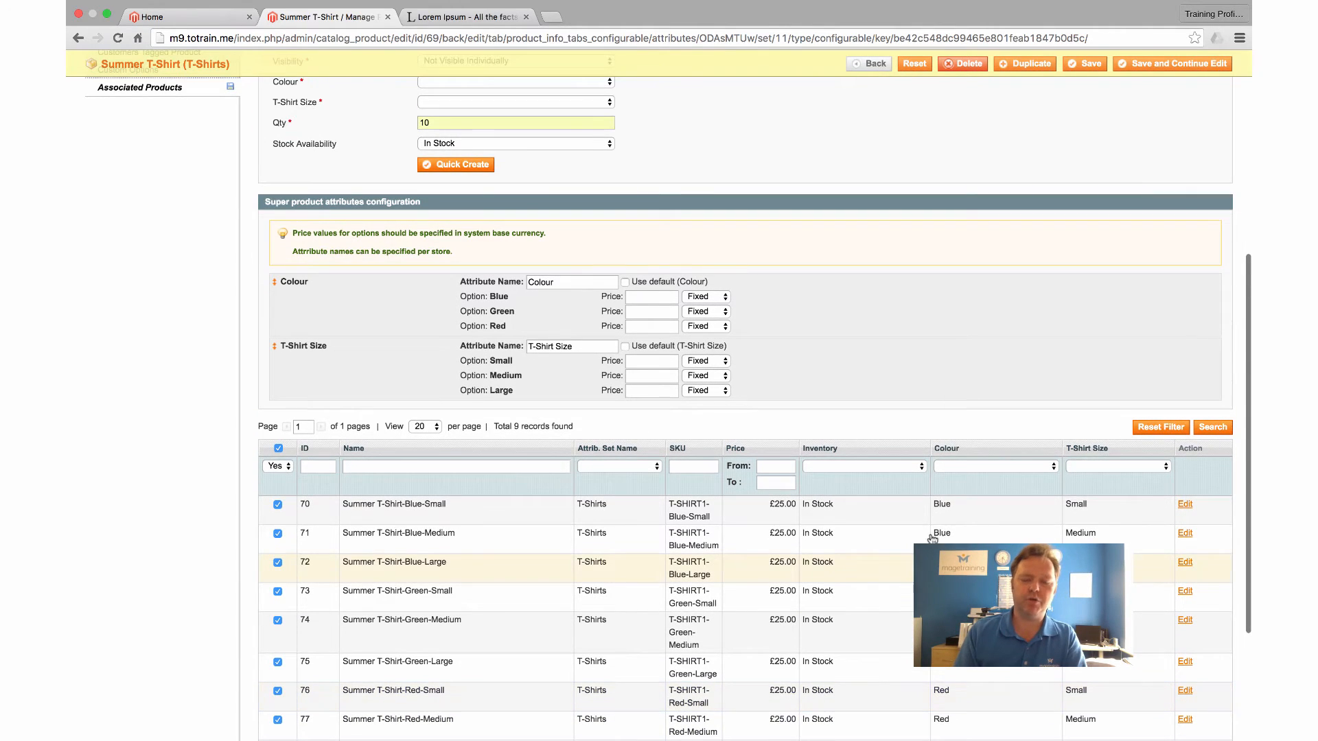
scroll(865, 351, up, 1)
scroll(865, 351, up, 3)
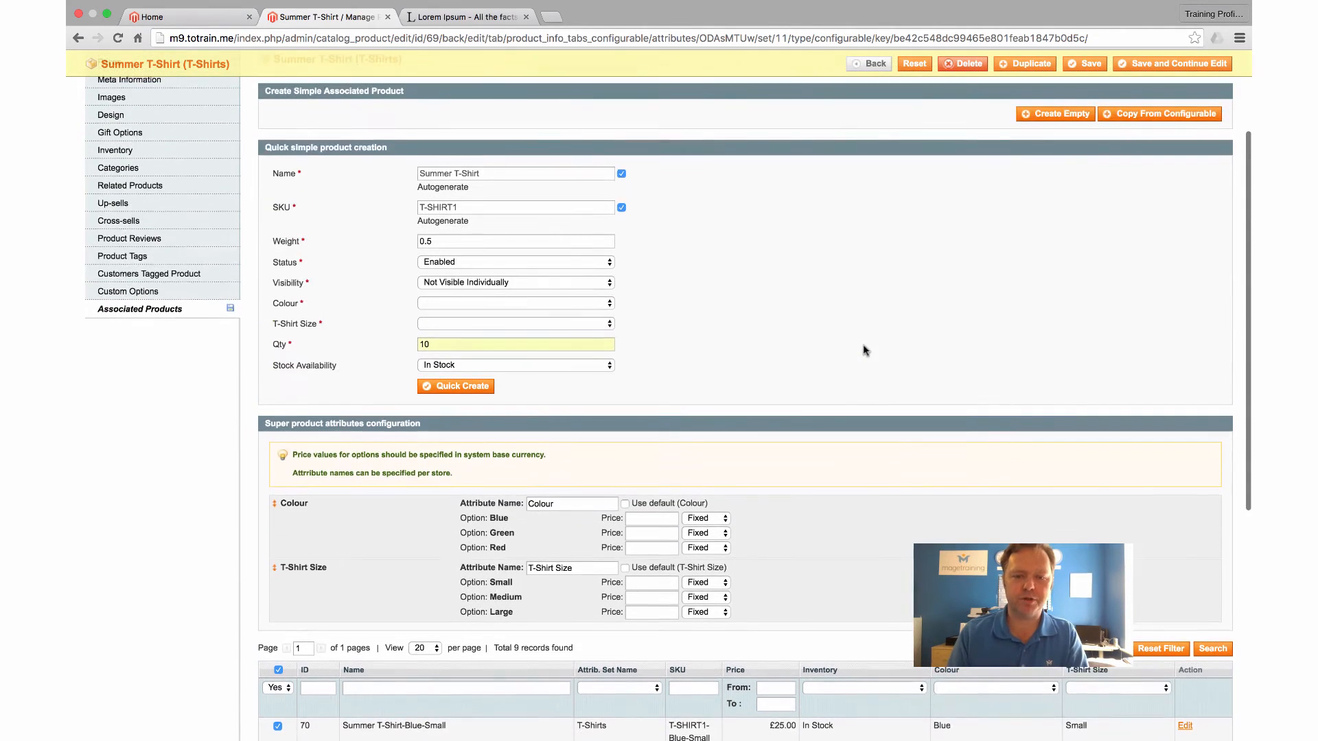
click(453, 304)
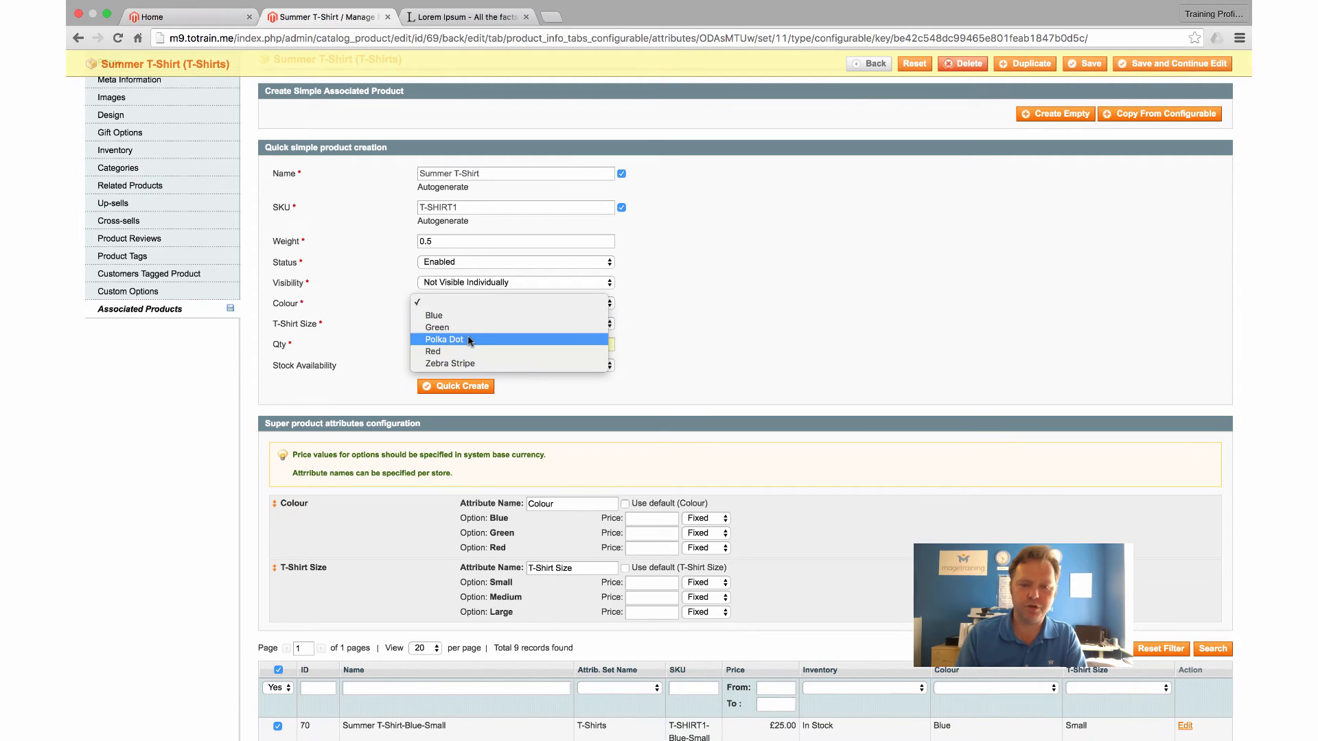
click(622, 336)
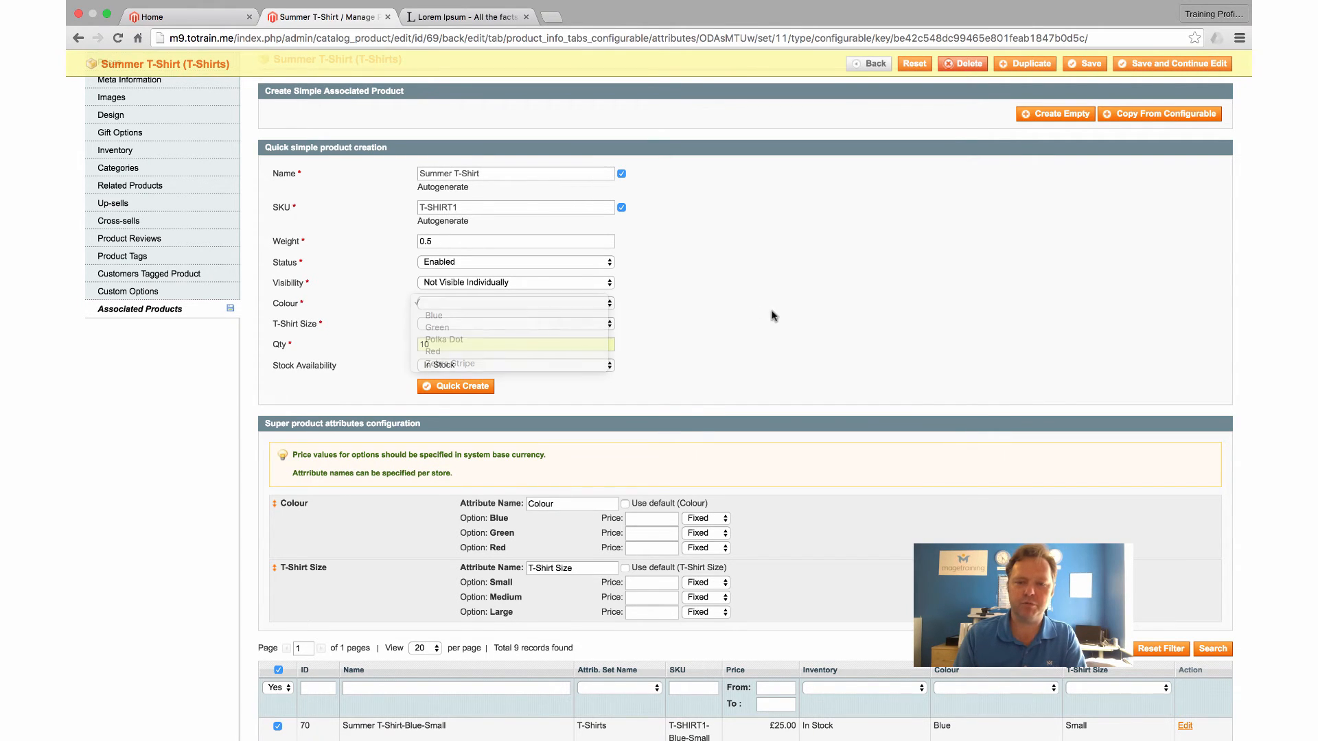
Save the configurable Summer T-Shirt while staying in edit mode, and go to the Manage Products list.
scroll(981, 218, up, 3)
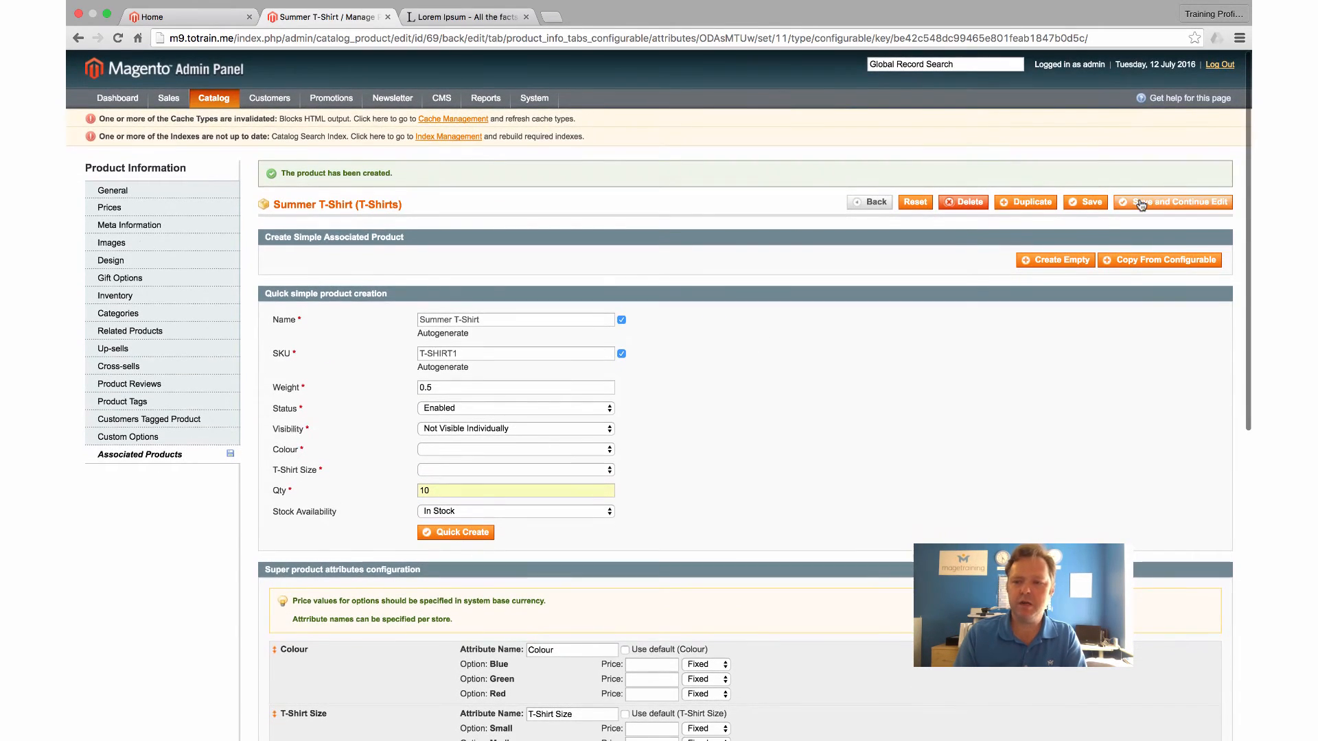
click(1142, 202)
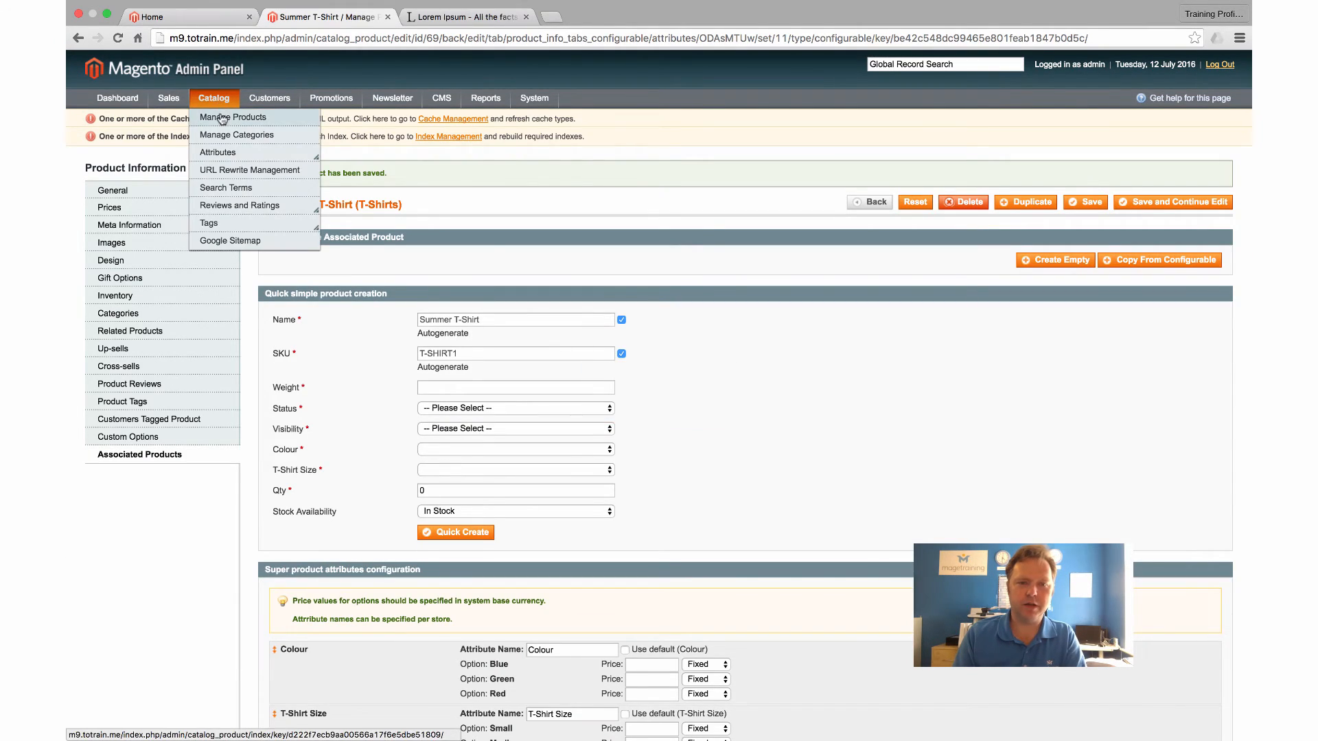
click(222, 121)
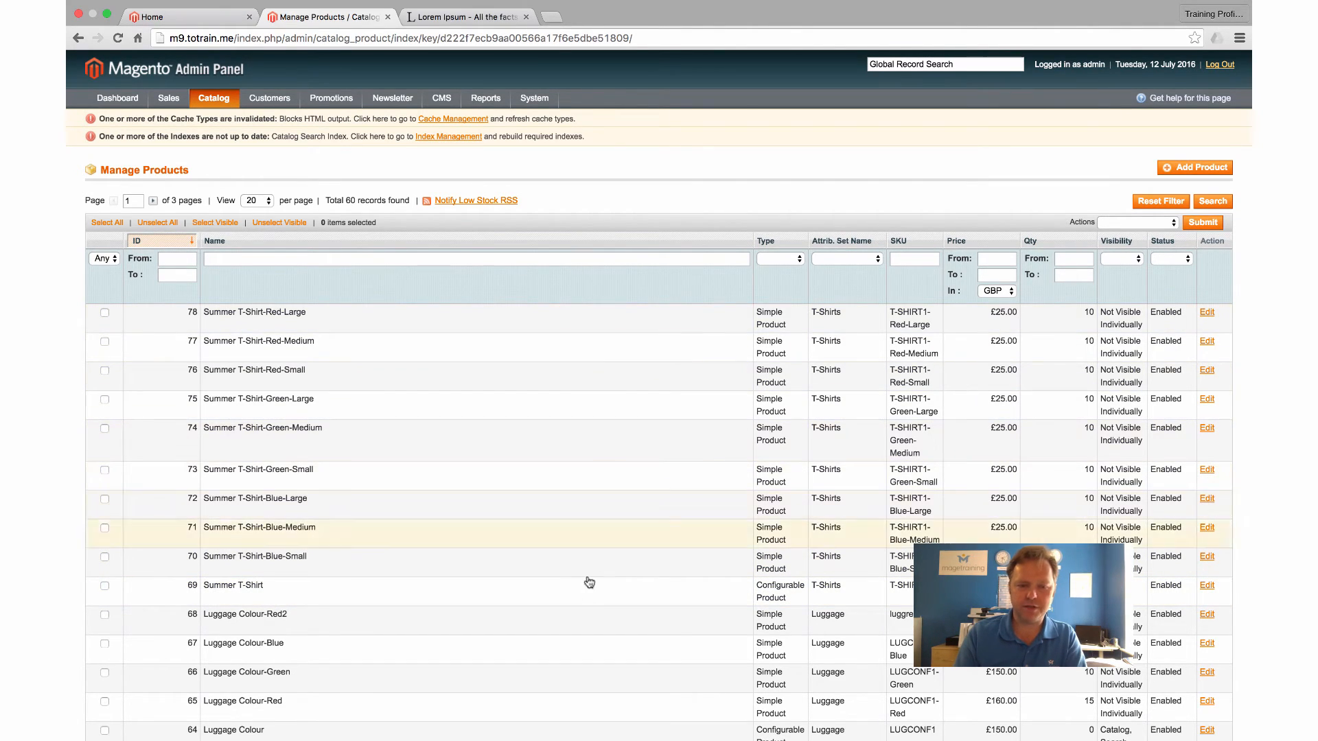
Switch to the storefront and open the Summer T-Shirt product page from the T-Shirts category.
click(192, 18)
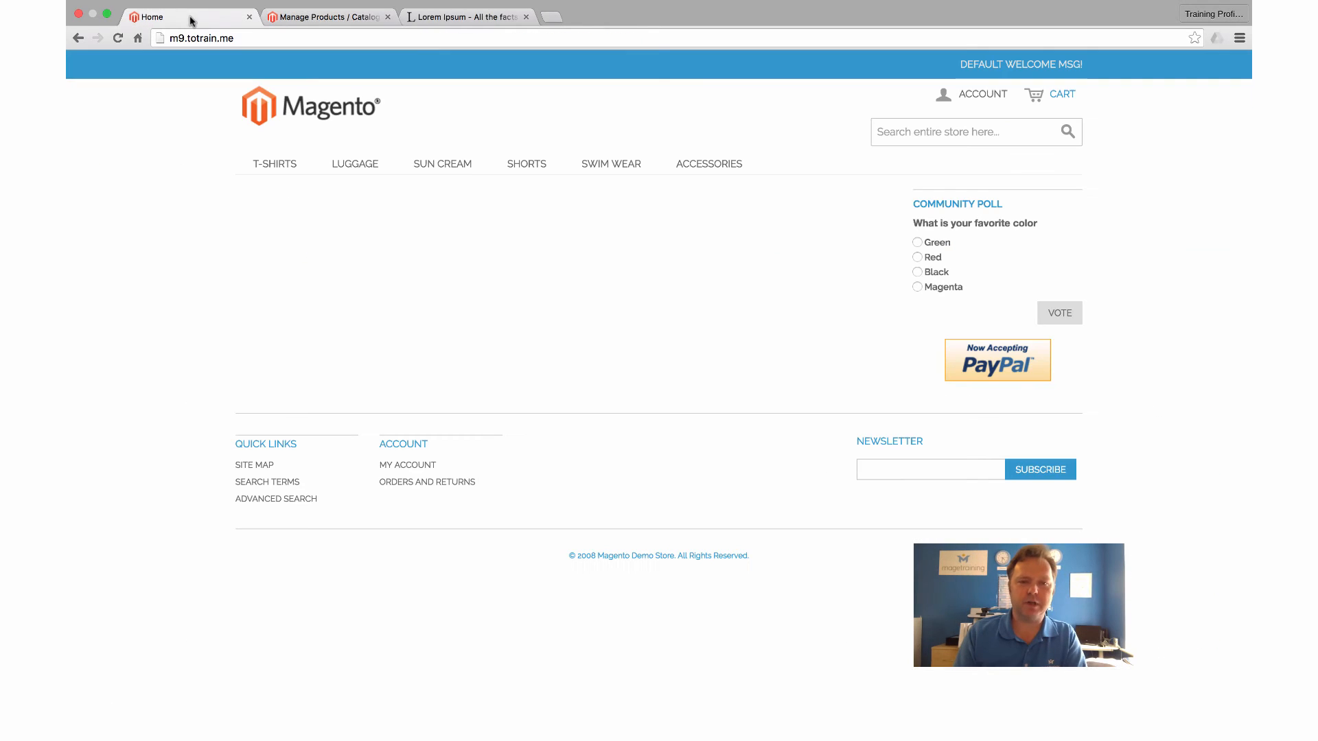
click(269, 172)
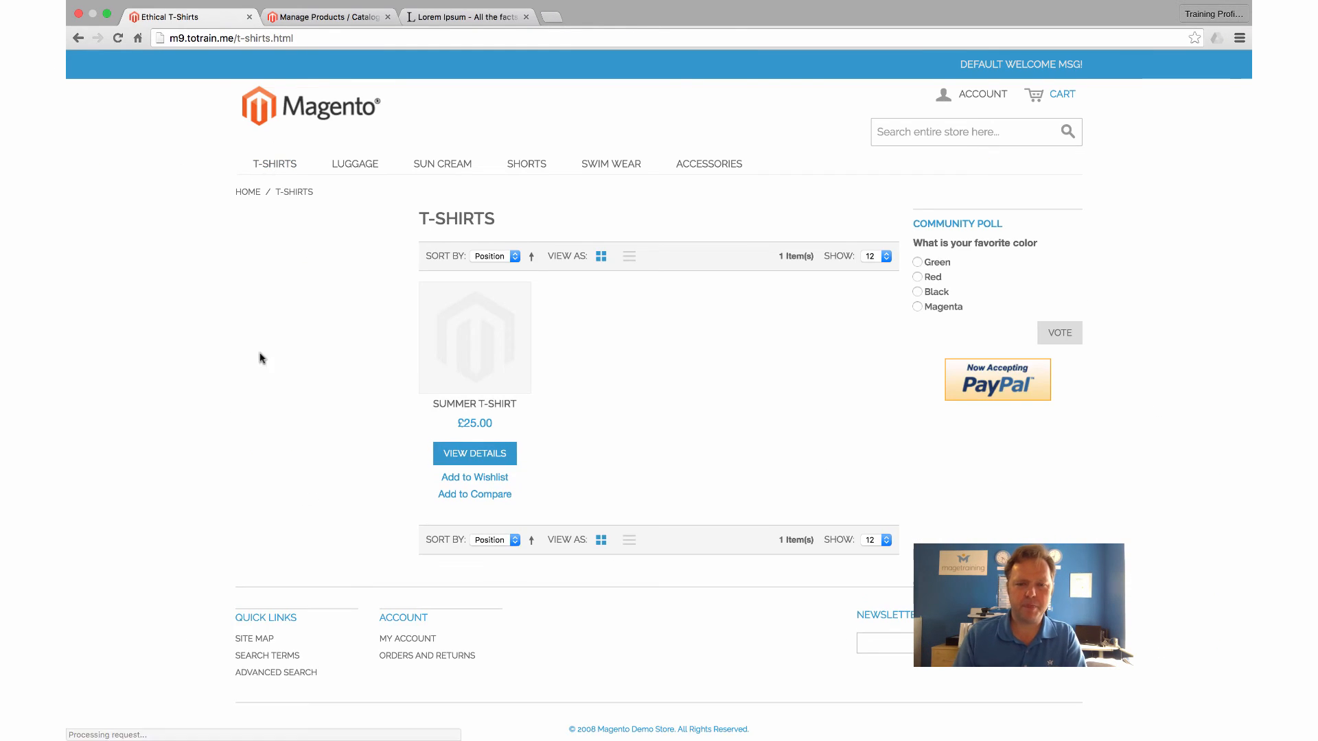
click(467, 366)
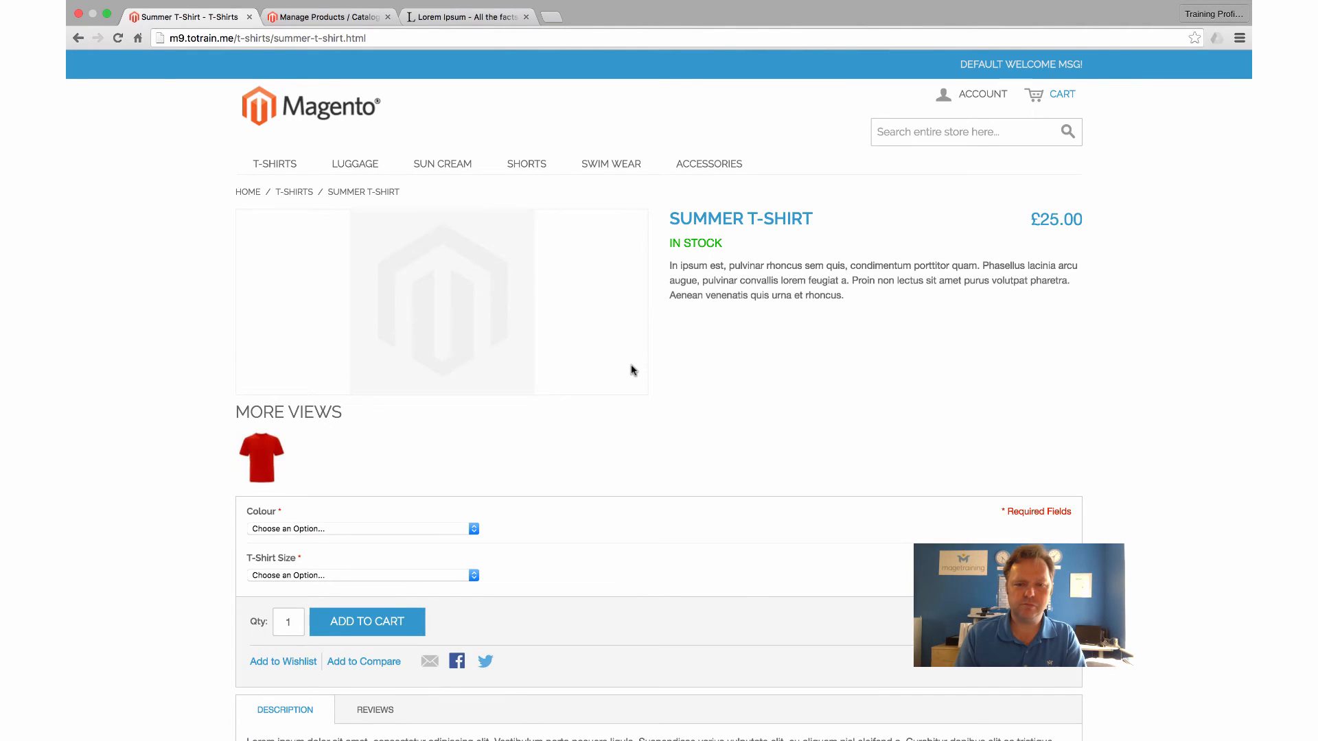
scroll(633, 370, down, 1)
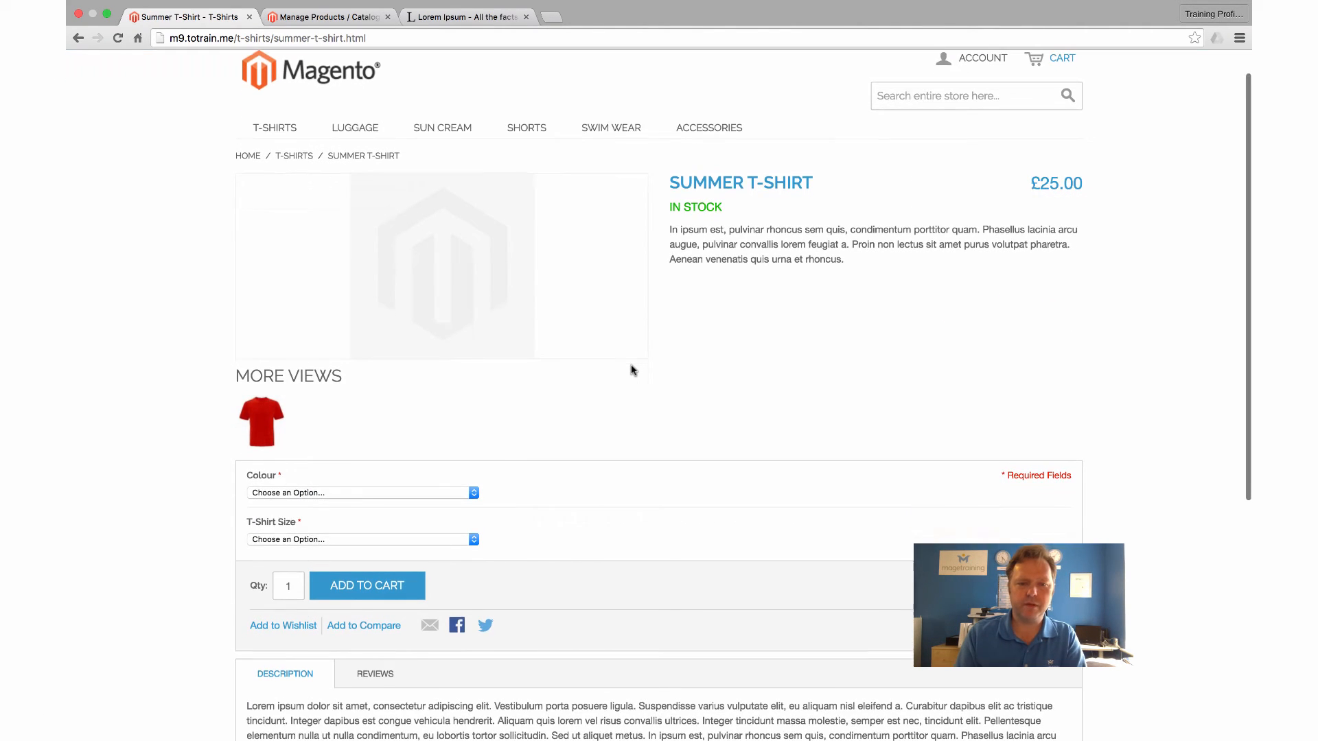
Inspect the Colour and T-Shirt Size choices offered on the Summer T-Shirt page.
click(467, 492)
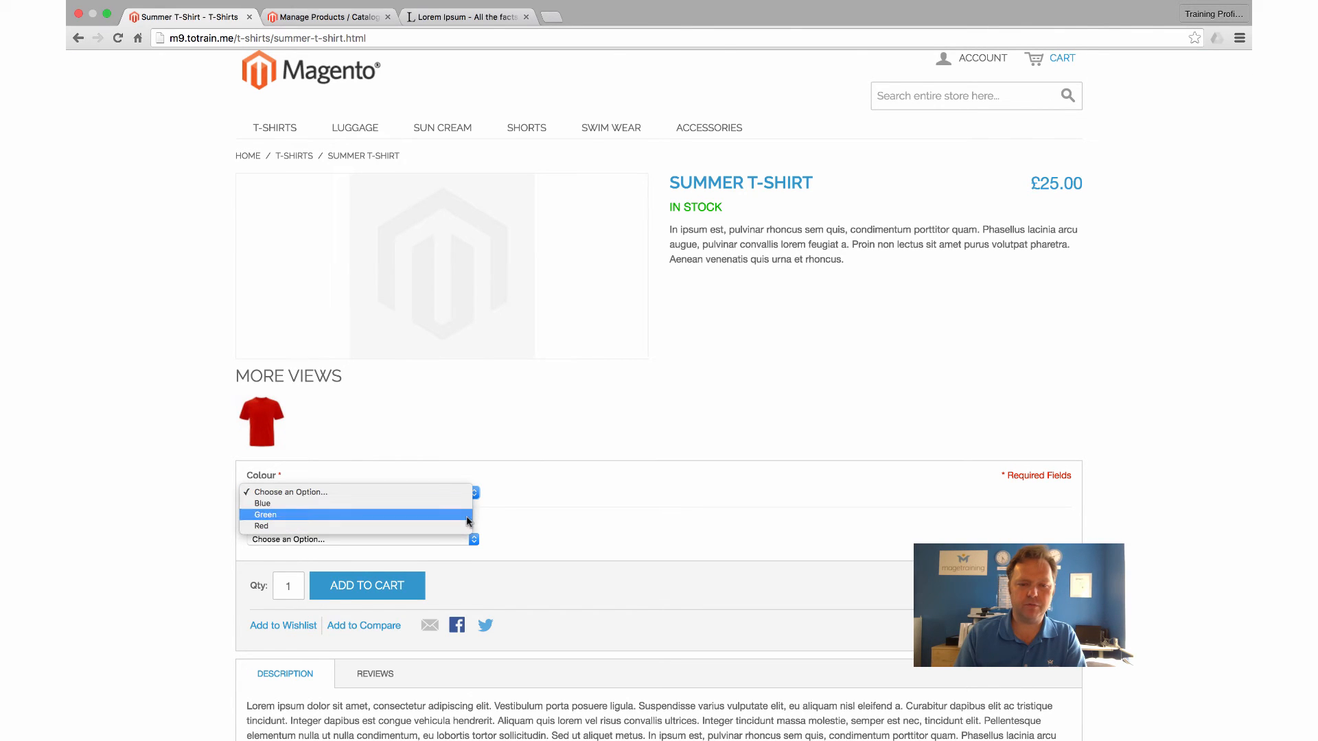
click(475, 537)
click(474, 540)
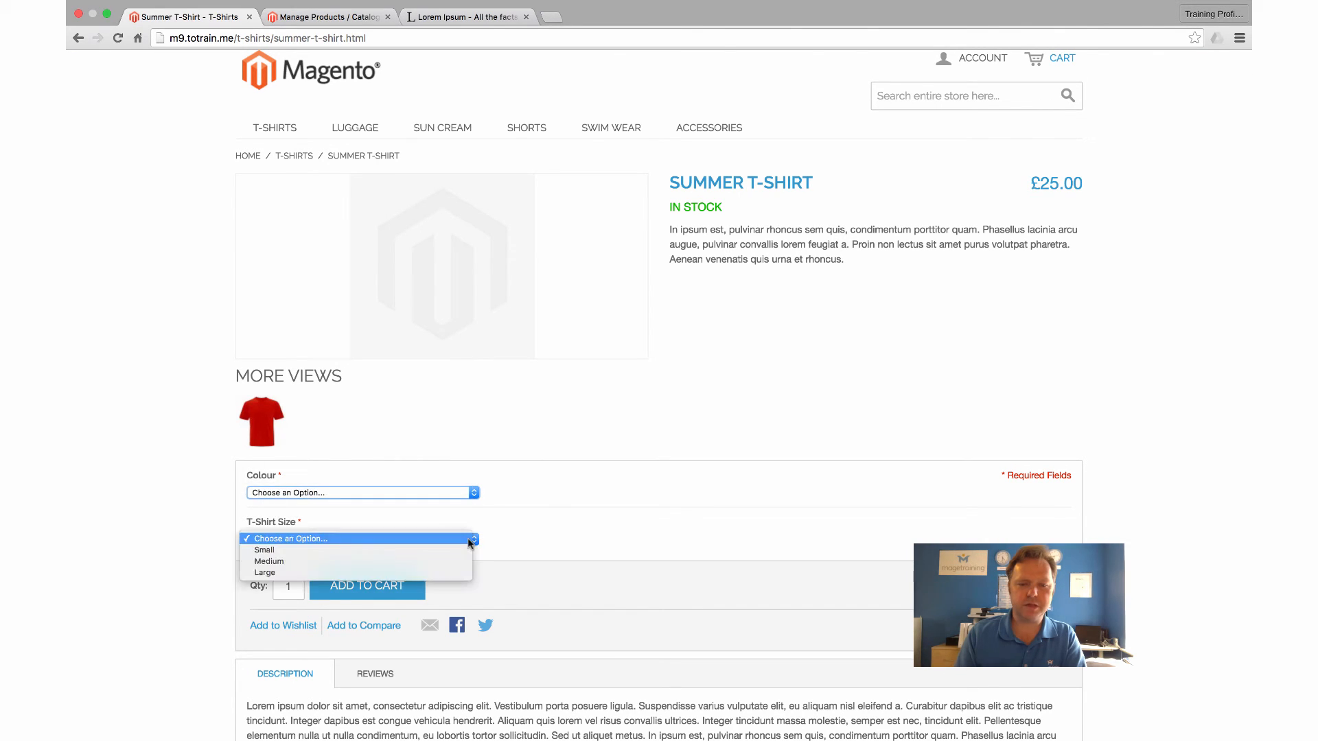
click(471, 495)
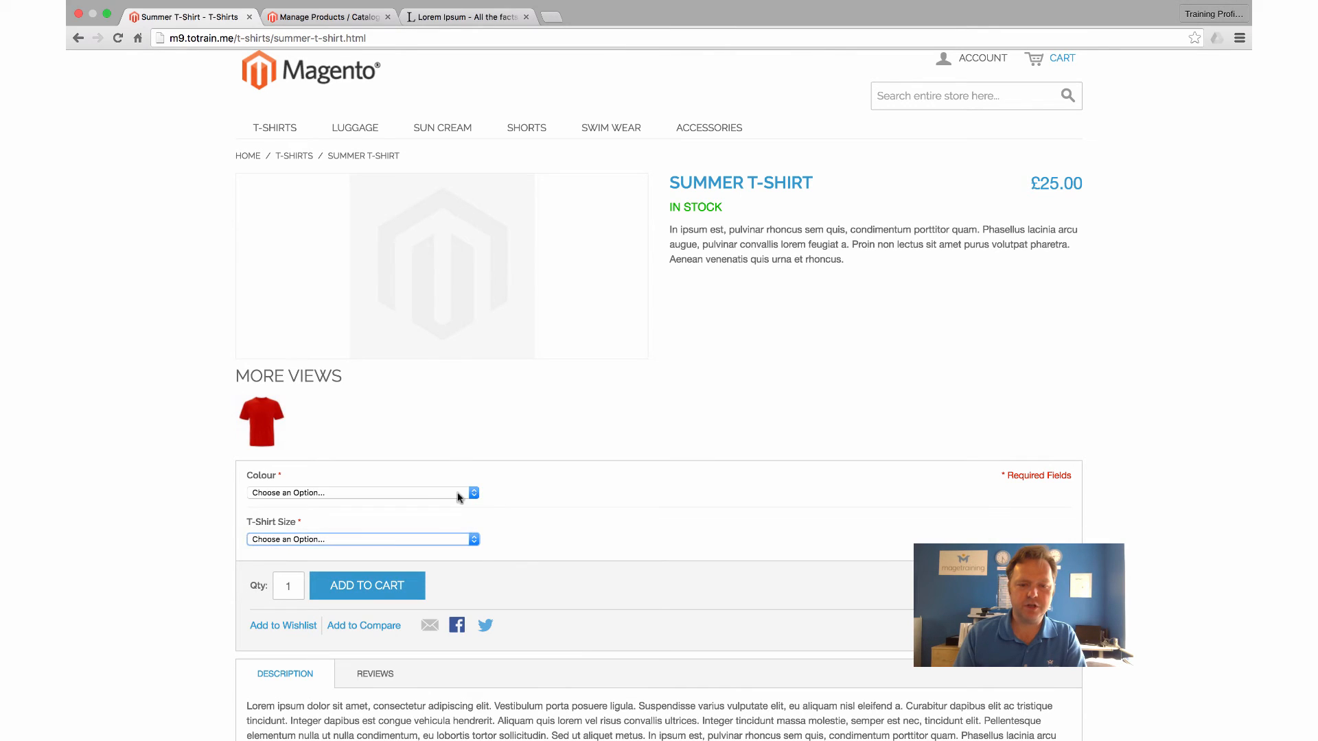
Add the Summer T-Shirt in Colour Blue and T-Shirt Size Small to the cart and check its SKU there.
click(460, 495)
click(368, 504)
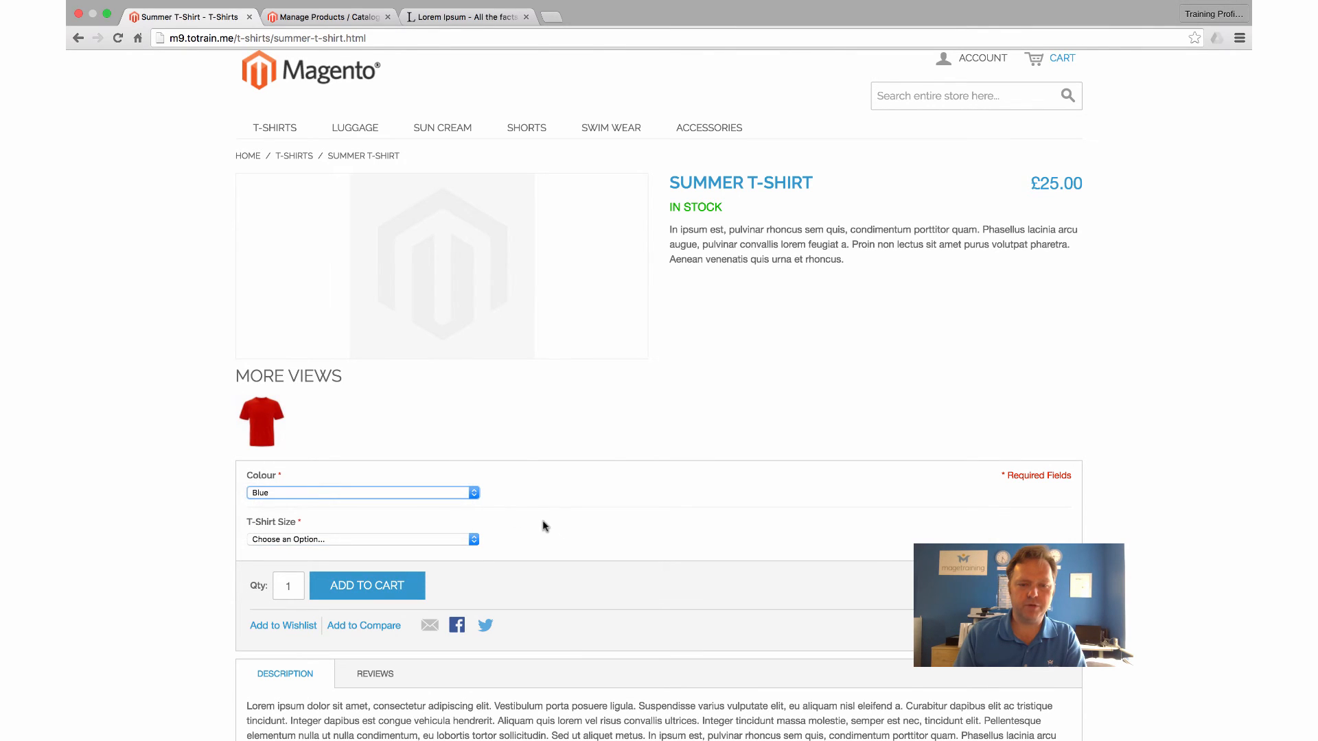
click(473, 539)
click(371, 554)
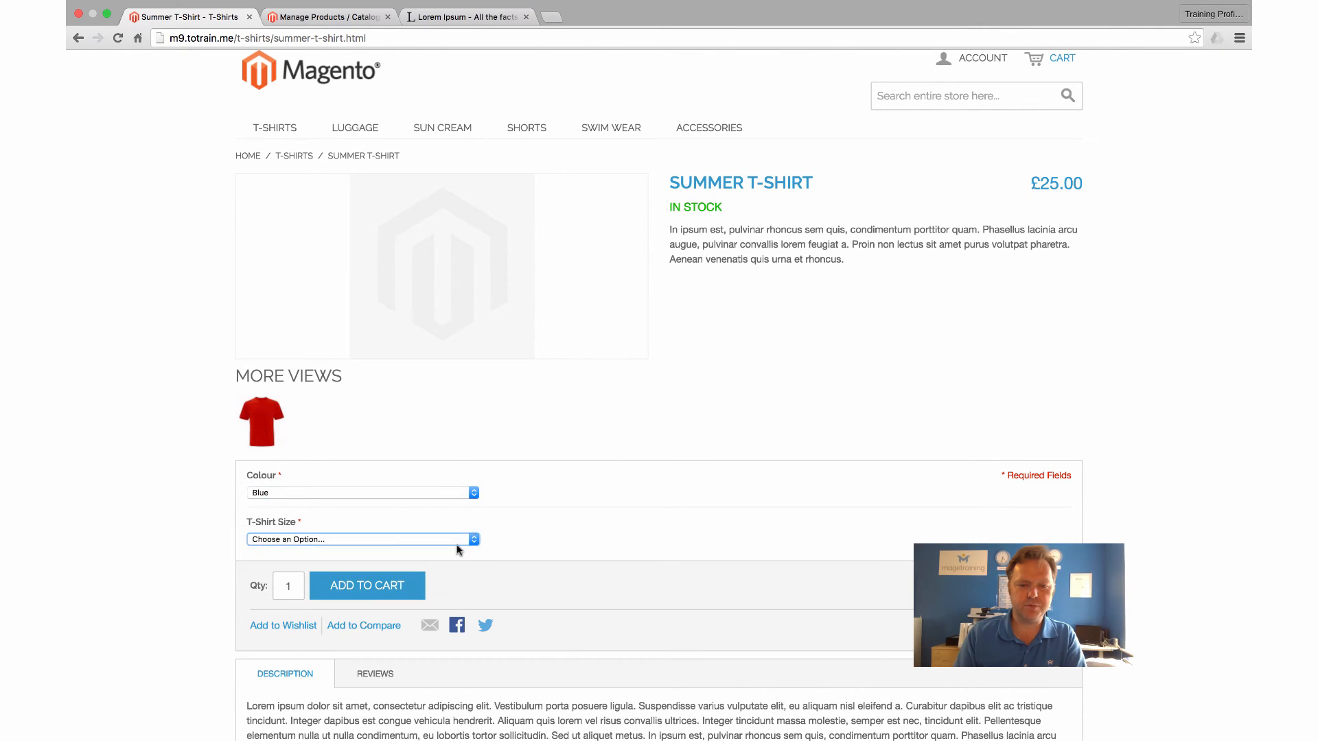
click(392, 589)
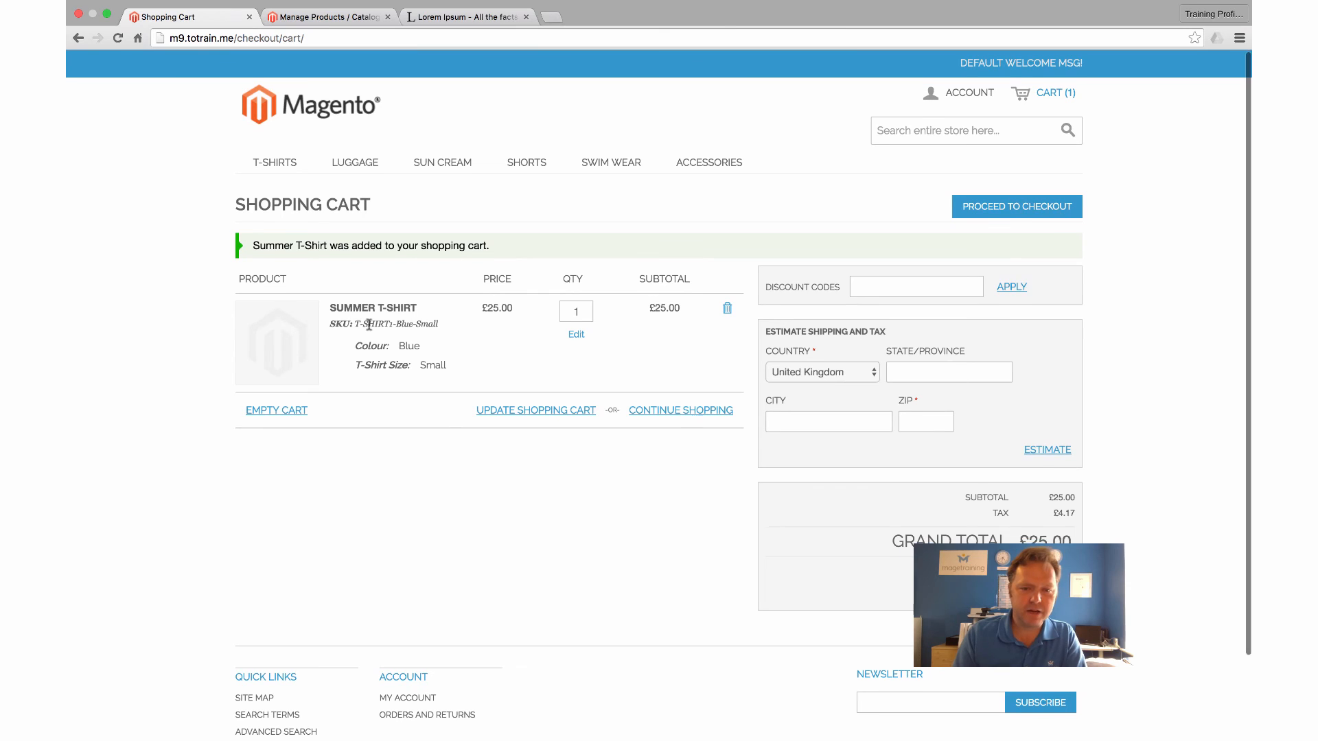
drag(355, 324, 416, 322)
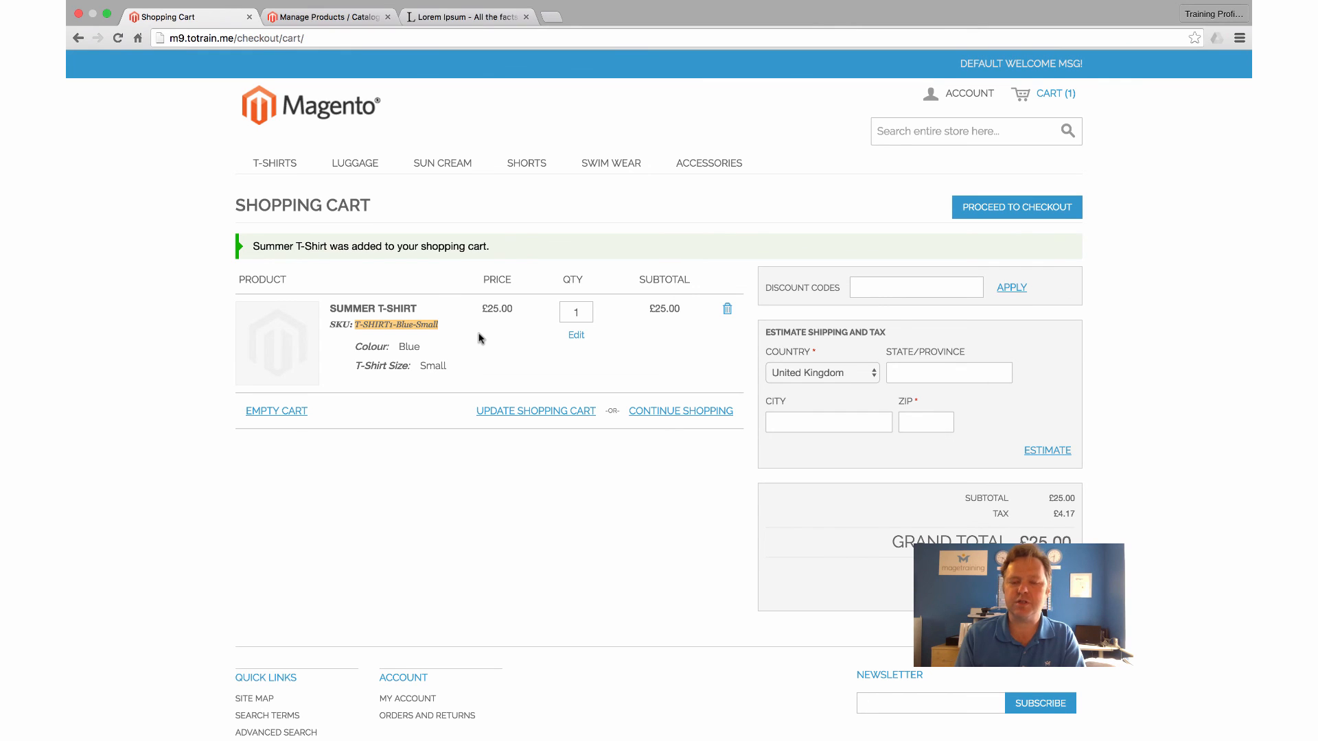
click(440, 331)
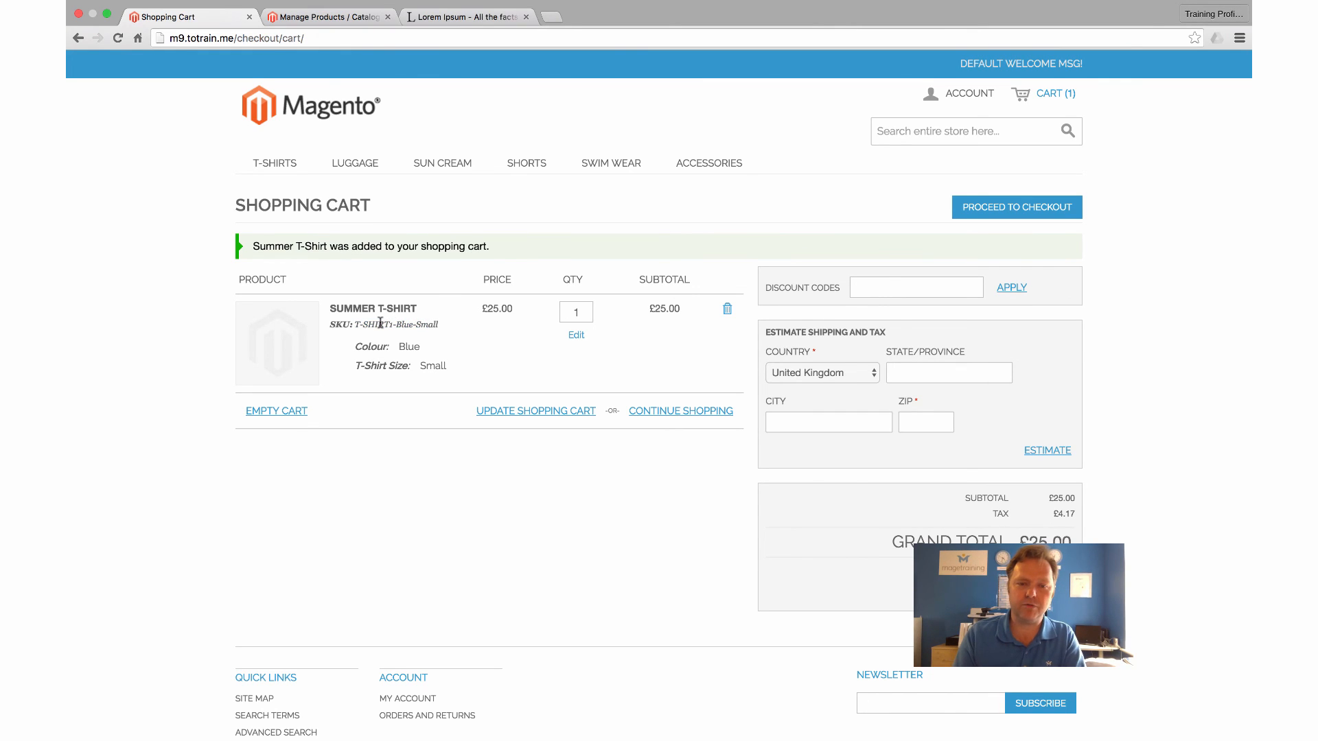